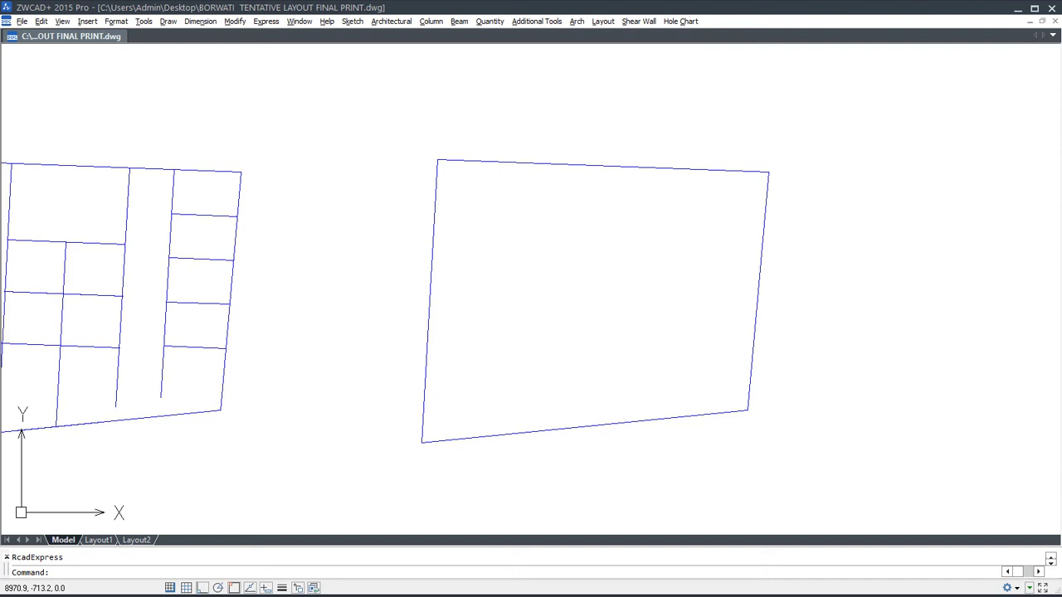
Step: Load the layout helper routines (LAX) from the Layout menu
{"action": "scroll", "coordinate": [673, 190], "scroll_direction": "down", "scroll_amount": 4}
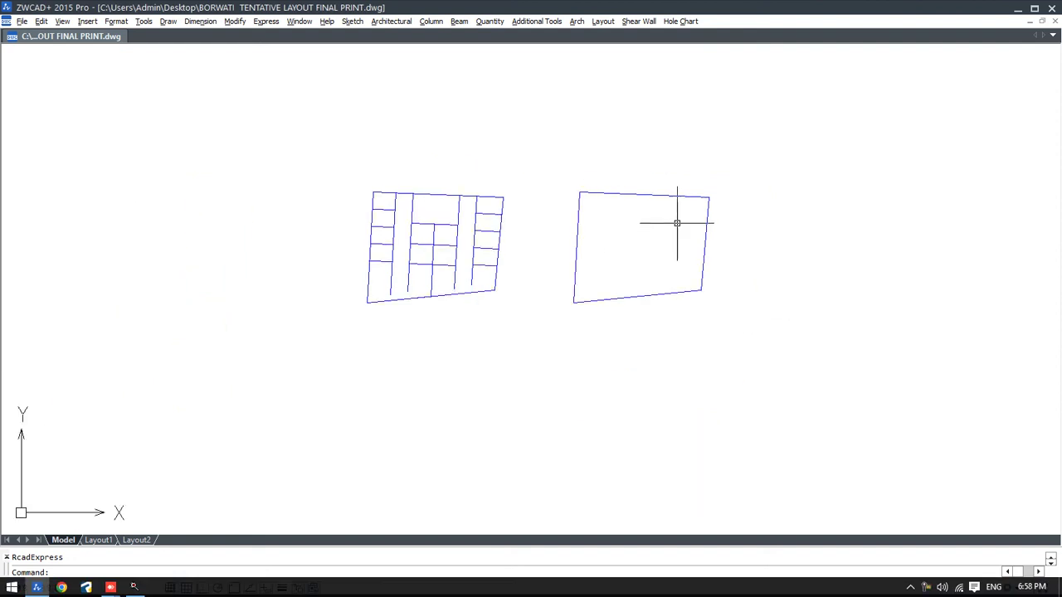
{"action": "scroll", "coordinate": [677, 158], "scroll_direction": "up", "scroll_amount": 2}
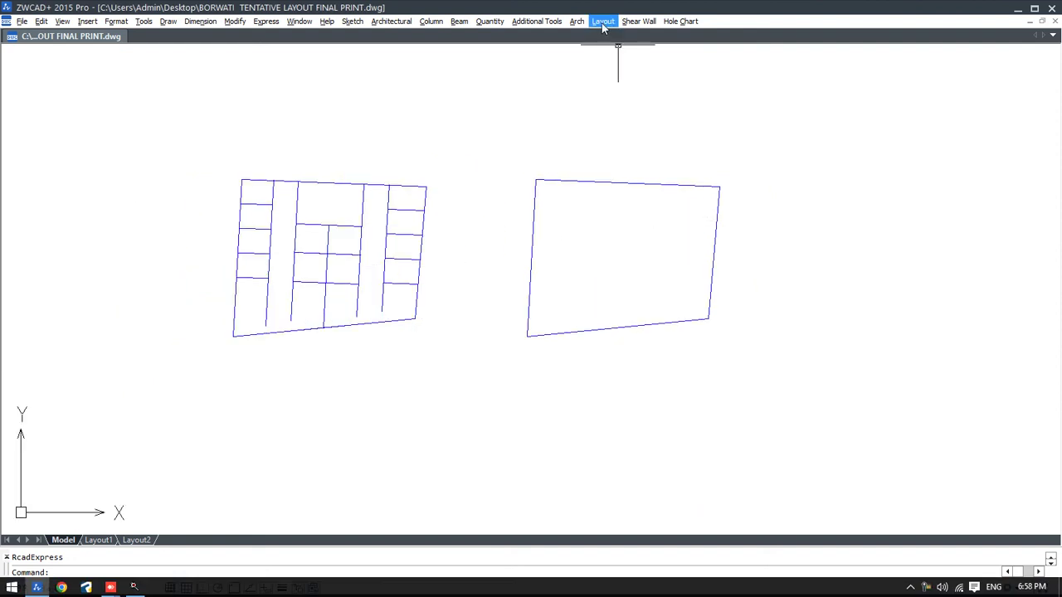
{"action": "left_click", "coordinate": [603, 22]}
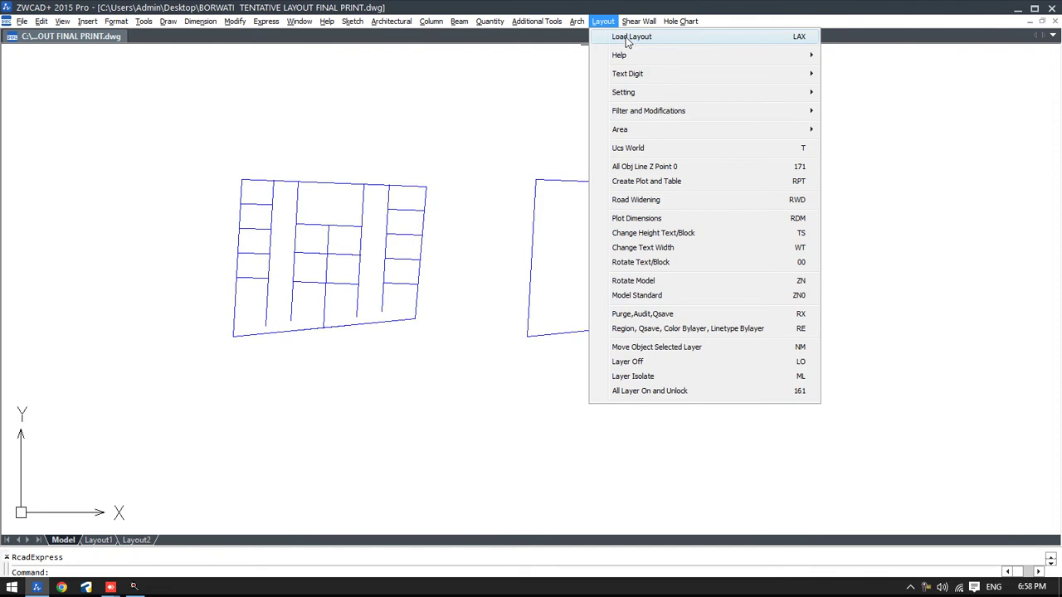
{"action": "left_click", "coordinate": [782, 40]}
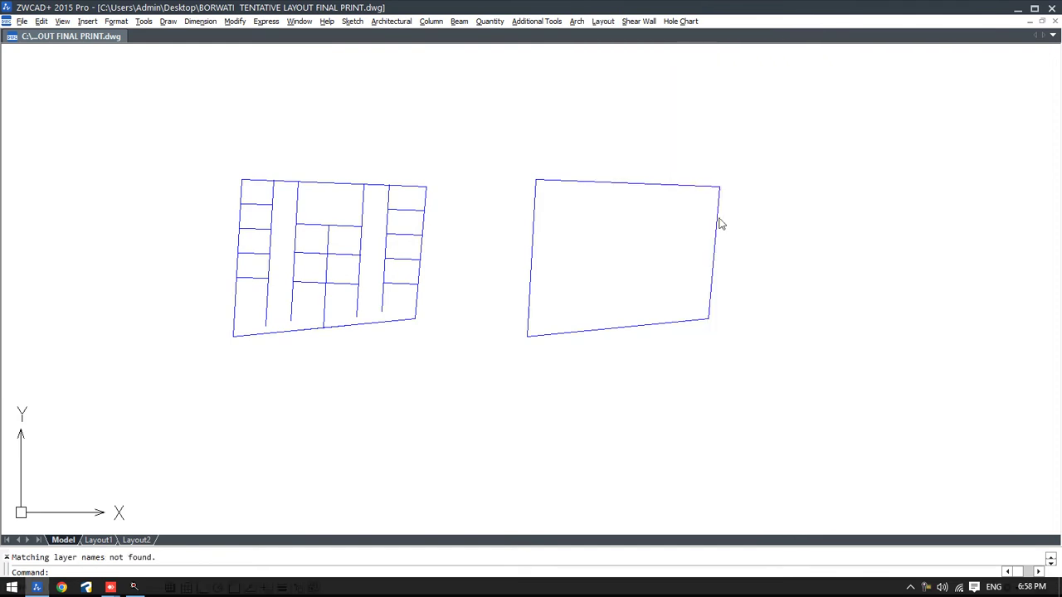
Step: Try exploding the right-hand boundary with X, then cancel the selection
{"action": "left_click", "coordinate": [610, 25]}
{"action": "left_click", "coordinate": [635, 196]}
{"action": "type", "text": "x"}
{"action": "key", "text": "Return"}
{"action": "mouse_move", "coordinate": [754, 157]}
{"action": "left_mouse_down"}
{"action": "mouse_move", "coordinate": [503, 377]}
{"action": "mouse_move", "coordinate": [779, 144]}
{"action": "left_mouse_up"}
{"action": "key", "text": "Return"}
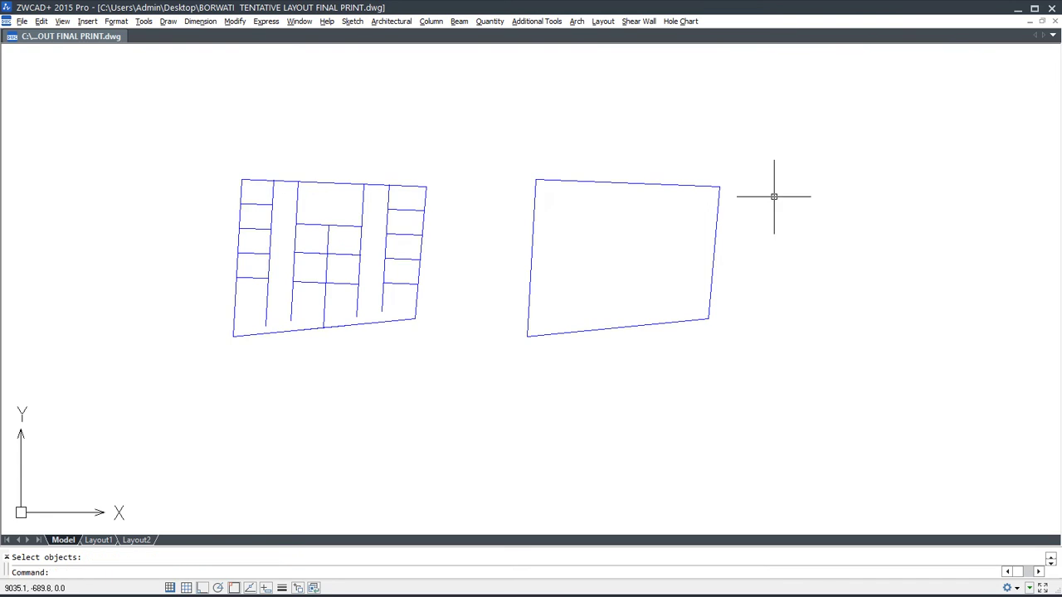
{"action": "left_click", "coordinate": [760, 163]}
{"action": "left_click", "coordinate": [531, 362]}
{"action": "key", "text": "Escape"}
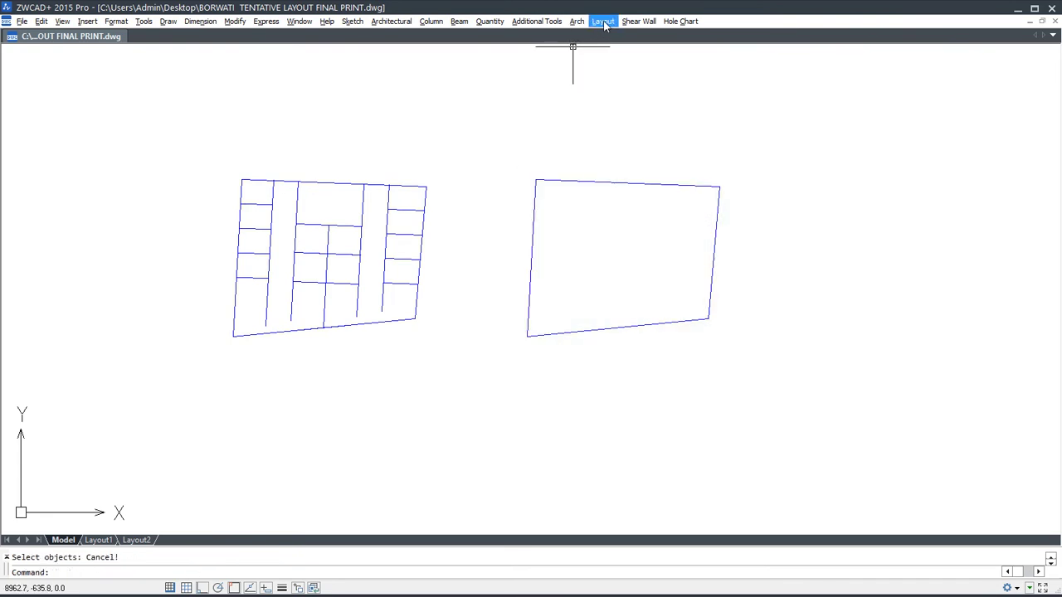
{"action": "left_click", "coordinate": [603, 21]}
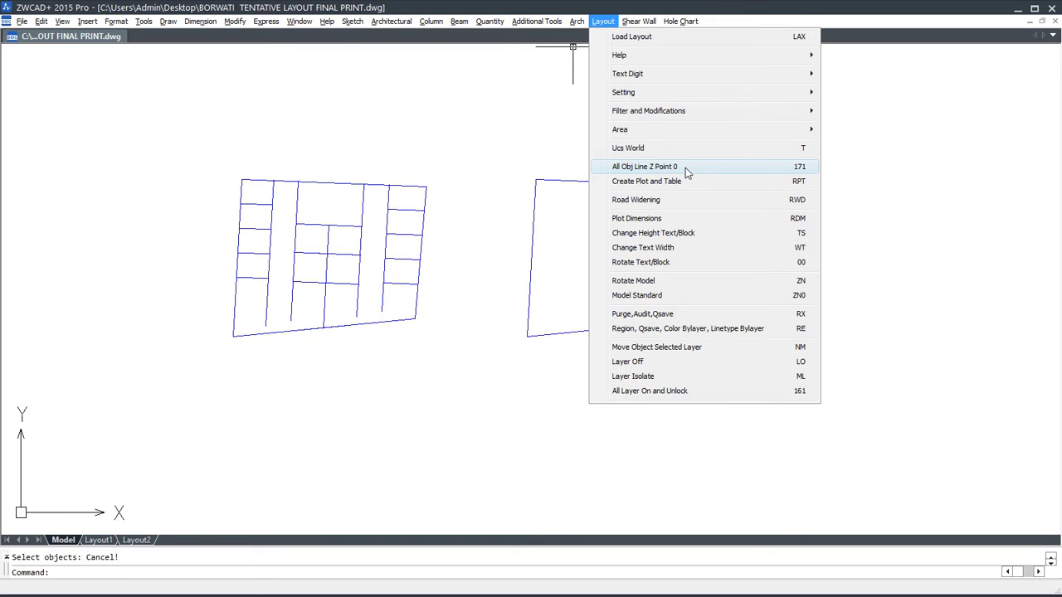
Step: Flatten all objects to Z 0 with Layout > All Obj Line Z Point 0
{"action": "left_click", "coordinate": [788, 167]}
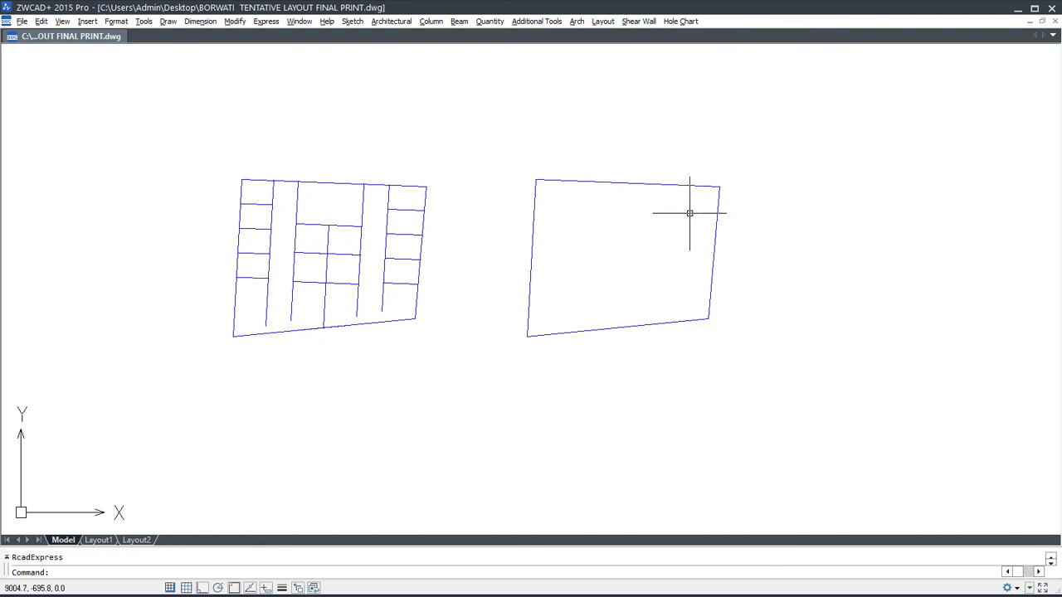
{"action": "scroll", "coordinate": [529, 202], "scroll_direction": "up", "scroll_amount": 3}
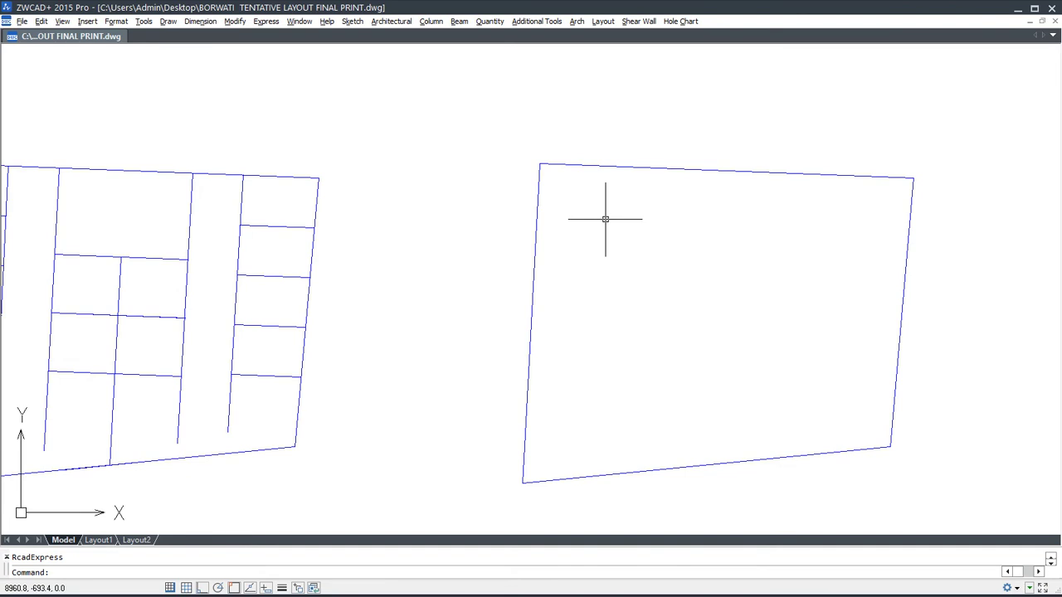
{"action": "scroll", "coordinate": [606, 219], "scroll_direction": "down", "scroll_amount": 5}
{"action": "scroll", "coordinate": [606, 219], "scroll_direction": "up", "scroll_amount": 2}
{"action": "scroll", "coordinate": [606, 219], "scroll_direction": "up", "scroll_amount": 3}
{"action": "scroll", "coordinate": [610, 174], "scroll_direction": "up", "scroll_amount": 1}
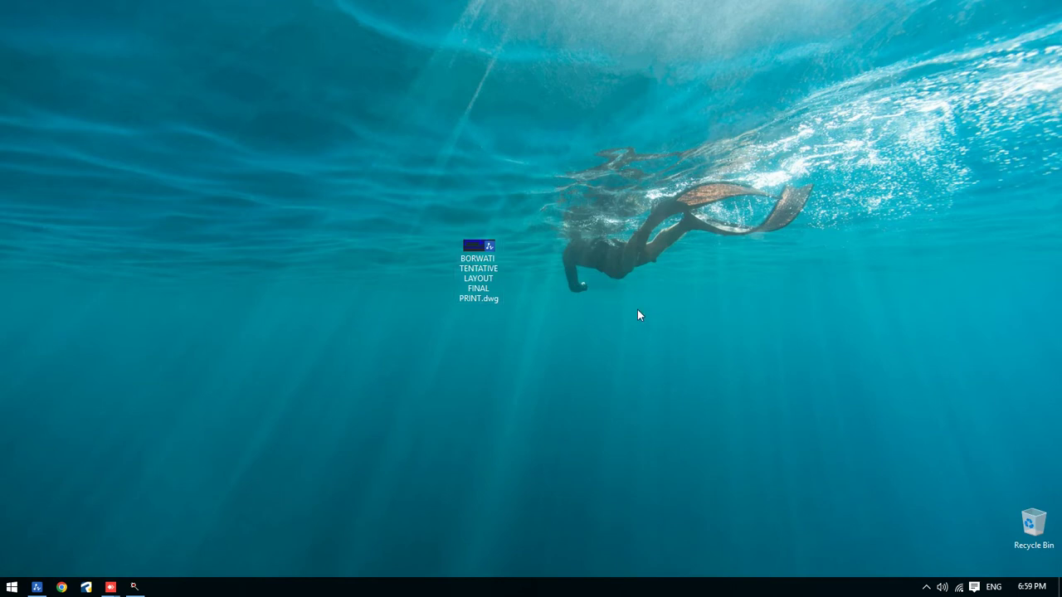
Step: Open BORWATI TENTATIVE LAYOUT FINAL PRINT.dwg from D:\Download in File Explorer
{"action": "key", "text": "super+e"}
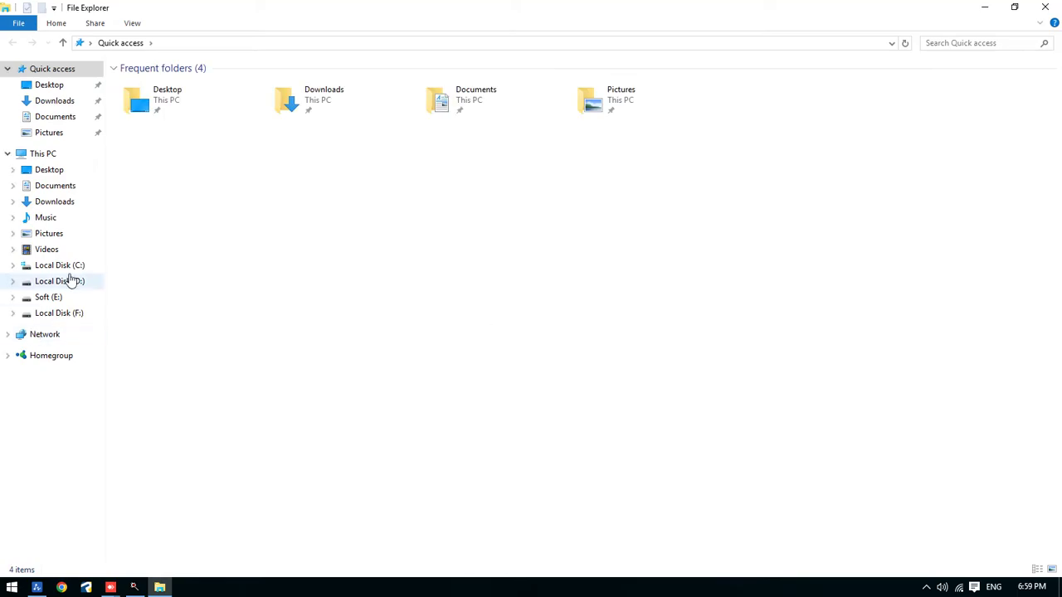
{"action": "left_click", "coordinate": [60, 280]}
{"action": "double_click", "coordinate": [170, 125]}
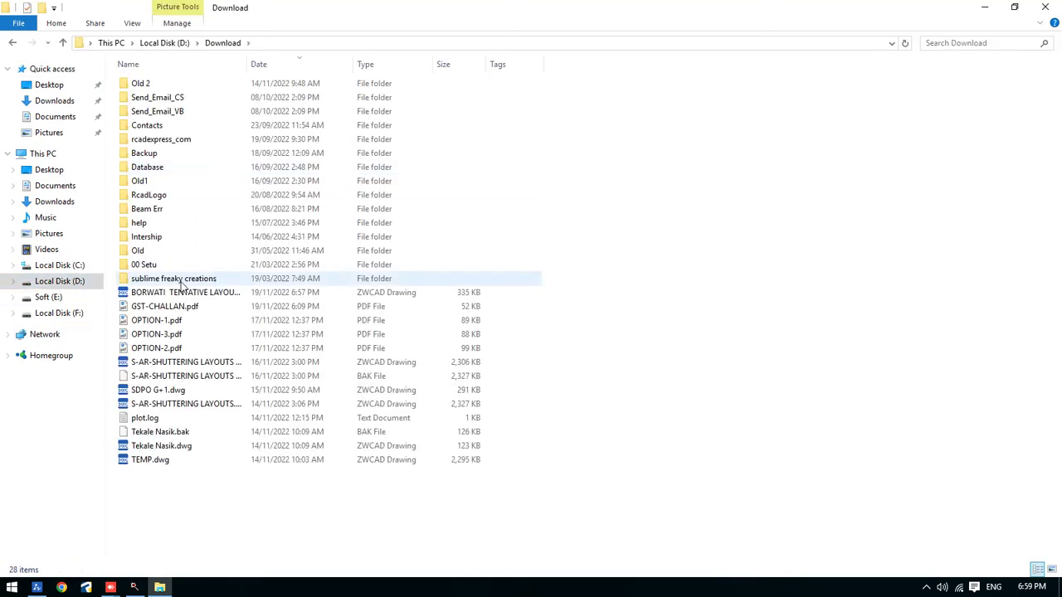
{"action": "double_click", "coordinate": [177, 293]}
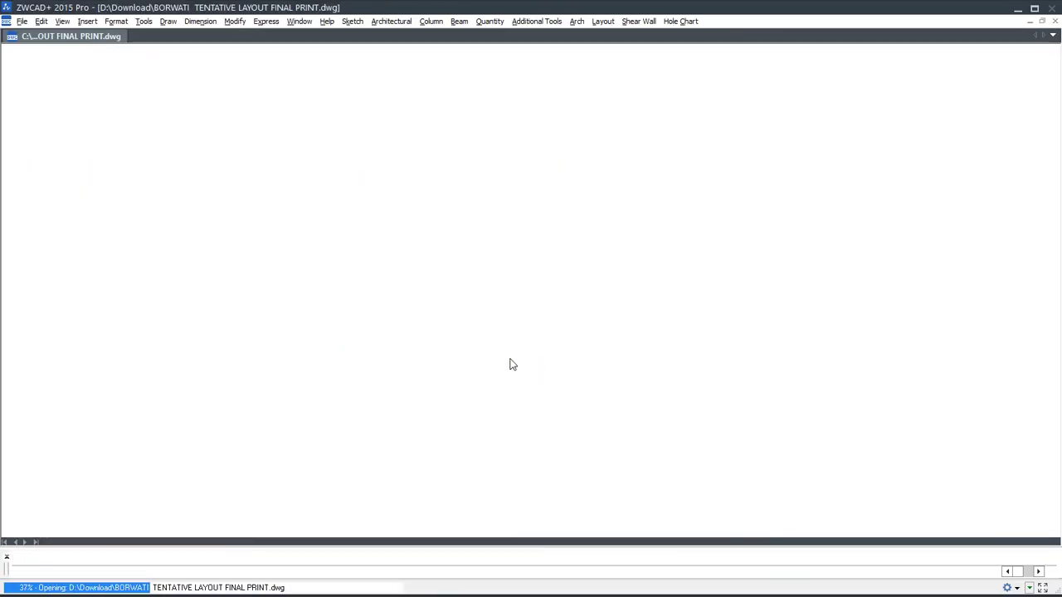
Step: Zoom into the reference plan's numbered plots, then return to the original C:\ drawing
{"action": "scroll", "coordinate": [473, 373], "scroll_direction": "up", "scroll_amount": 3}
{"action": "scroll", "coordinate": [469, 332], "scroll_direction": "up", "scroll_amount": 3}
{"action": "scroll", "coordinate": [465, 222], "scroll_direction": "up", "scroll_amount": 3}
{"action": "scroll", "coordinate": [467, 206], "scroll_direction": "up", "scroll_amount": 3}
{"action": "scroll", "coordinate": [473, 252], "scroll_direction": "down", "scroll_amount": 2}
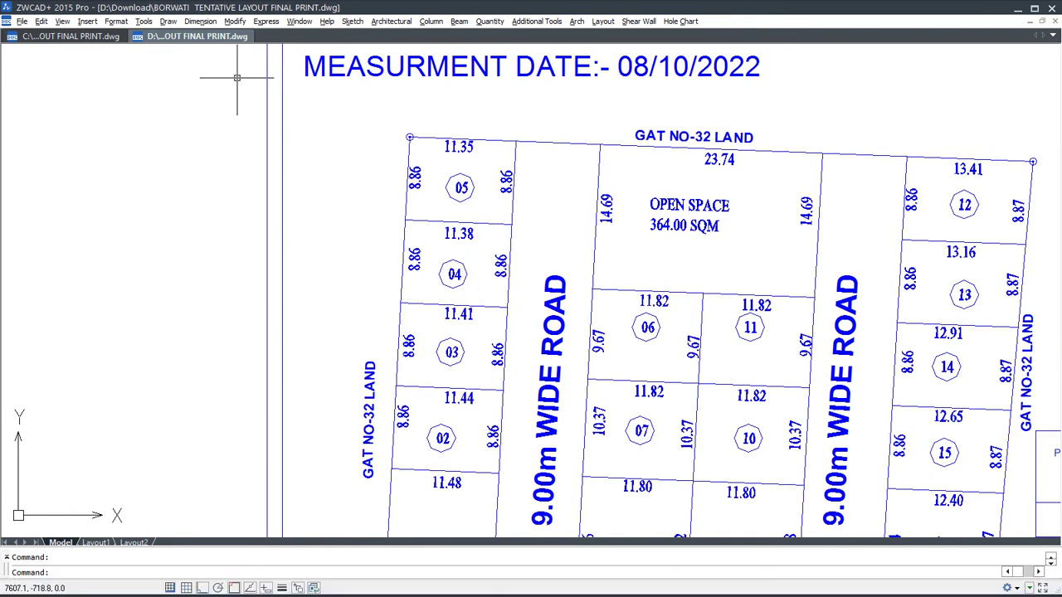
{"action": "left_click", "coordinate": [106, 39]}
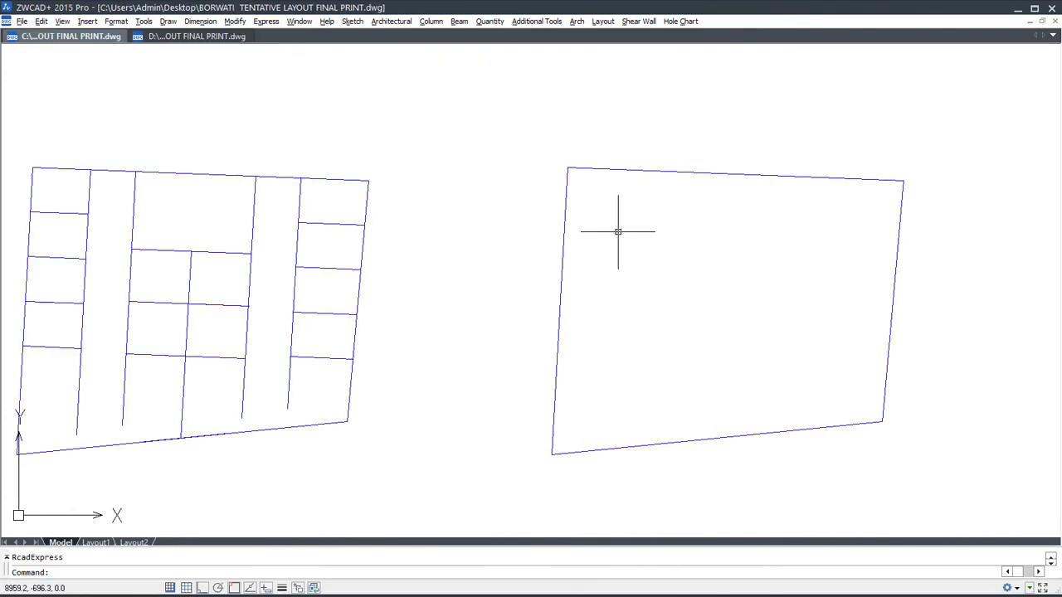
Step: Offset the right parcel's left edge 12 units inward
{"action": "type", "text": "o"}
{"action": "key", "text": "Return"}
{"action": "type", "text": "12"}
{"action": "key", "text": "Return"}
{"action": "left_click", "coordinate": [563, 250]}
{"action": "left_click", "coordinate": [609, 262]}
{"action": "key", "text": "Return"}
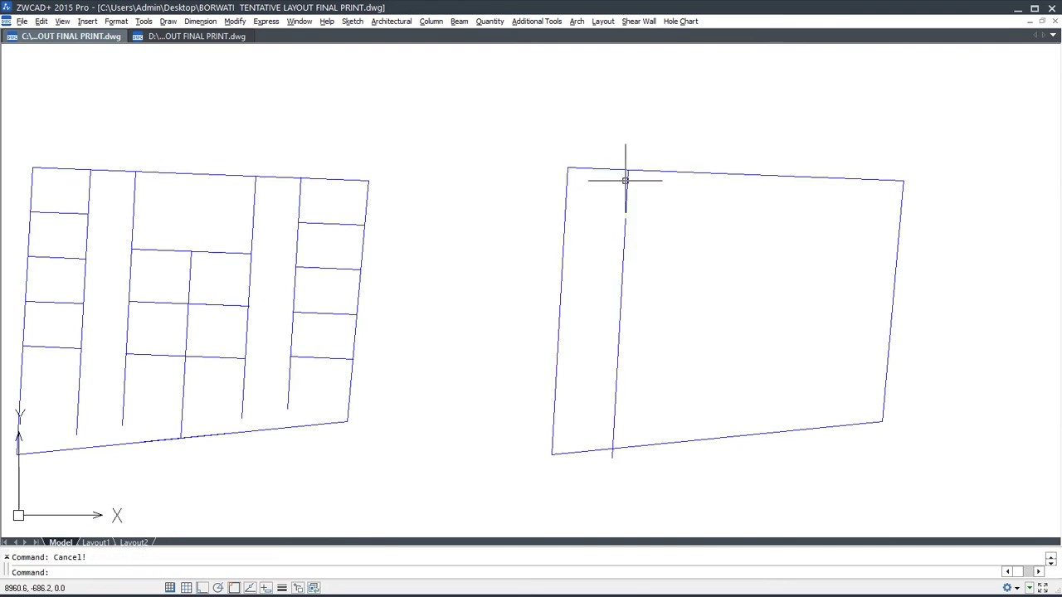
Step: Abandon the extend attempt and delete the 12-unit offset copy
{"action": "type", "text": "ex"}
{"action": "key", "text": "Return"}
{"action": "key", "text": "Return"}
{"action": "scroll", "coordinate": [624, 166], "scroll_direction": "up", "scroll_amount": 2}
{"action": "scroll", "coordinate": [620, 173], "scroll_direction": "up", "scroll_amount": 2}
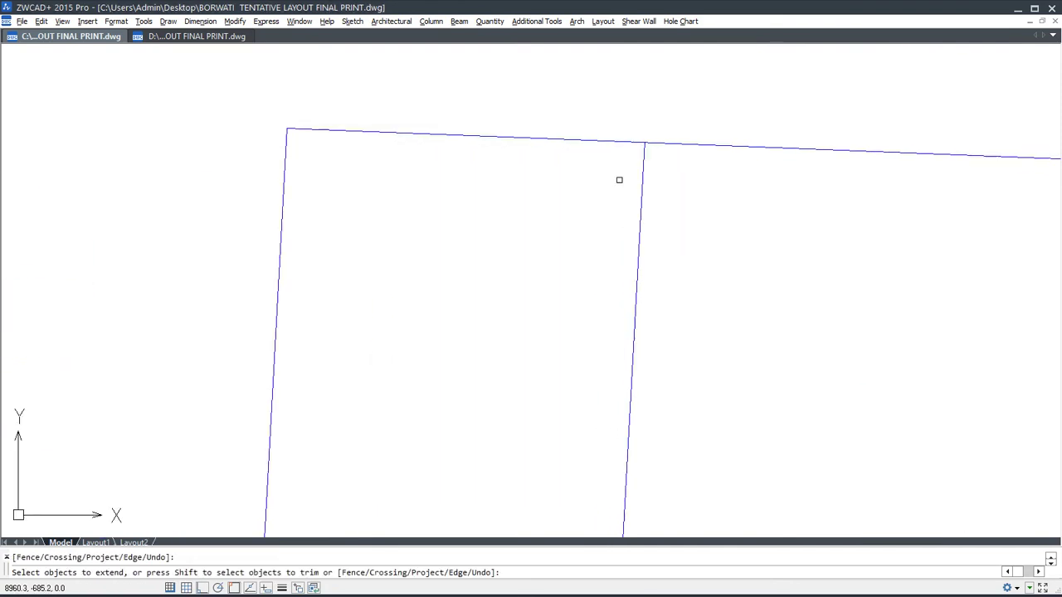
{"action": "key", "text": "Escape"}
{"action": "scroll", "coordinate": [552, 153], "scroll_direction": "down", "scroll_amount": 4}
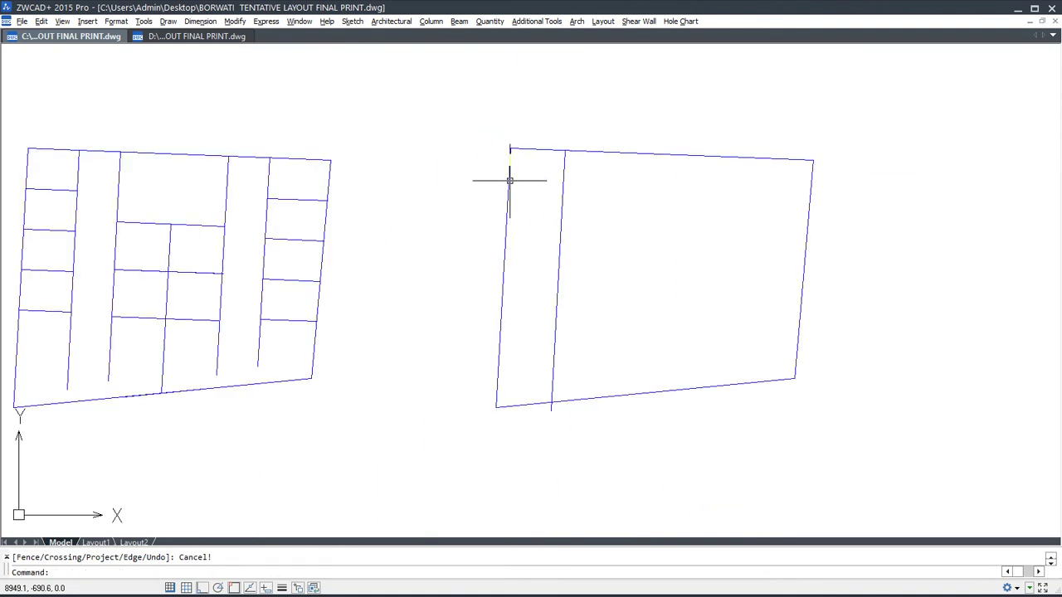
{"action": "left_click", "coordinate": [561, 196]}
{"action": "left_click", "coordinate": [579, 161]}
{"action": "key", "text": "Delete"}
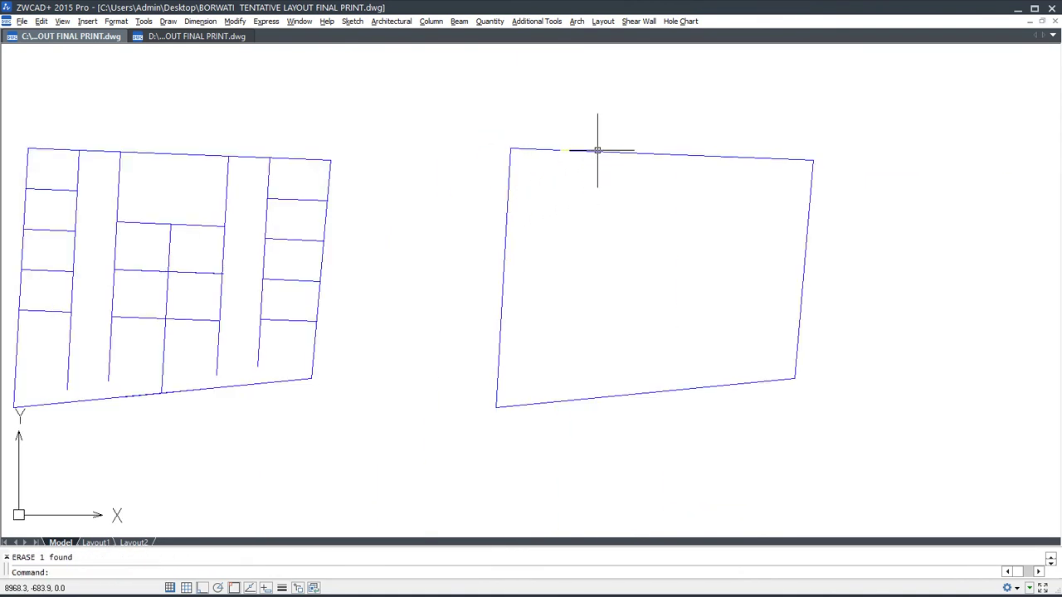
{"action": "left_click", "coordinate": [598, 151]}
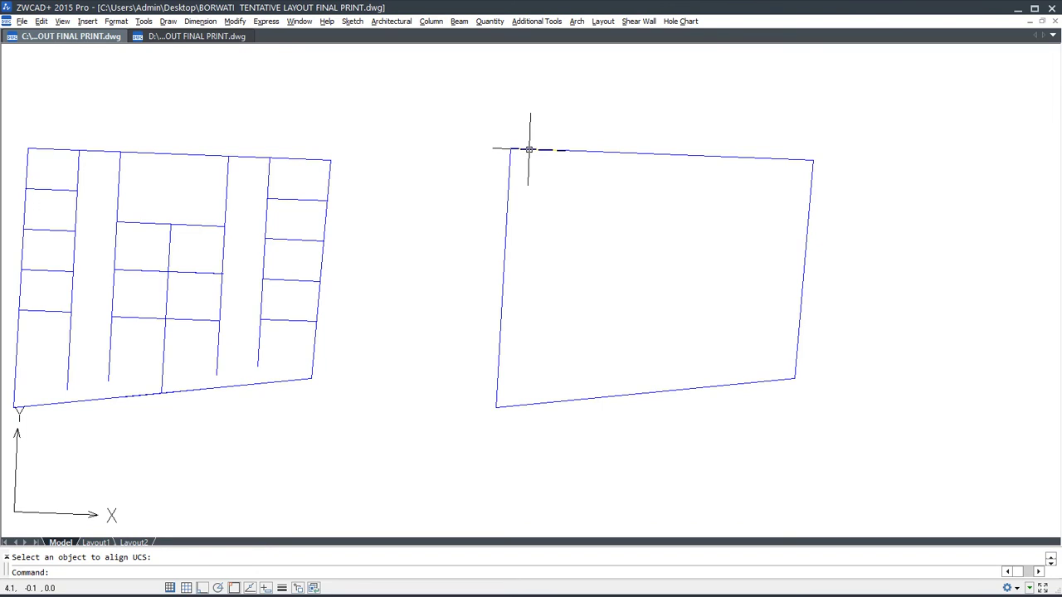
{"action": "key", "text": "Escape"}
Step: Draw a guide line from the parcel's top-left corner down past the bottom edge
{"action": "type", "text": "l"}
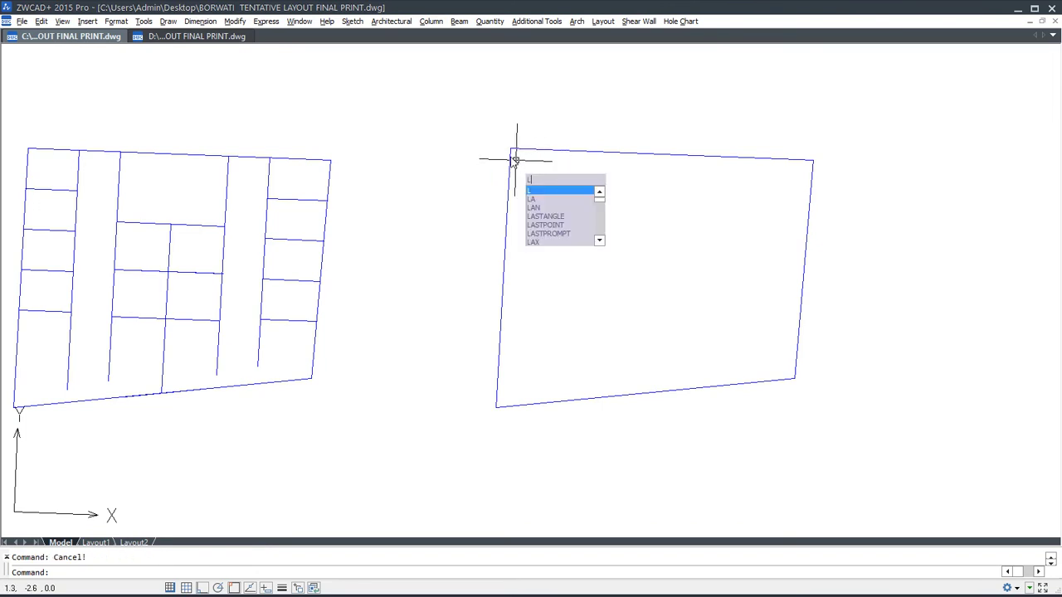
{"action": "key", "text": "Return"}
{"action": "left_click", "coordinate": [510, 150]}
{"action": "left_click", "coordinate": [499, 448]}
{"action": "key", "text": "Escape"}
Step: Offset the guide line 11.50 inward and erase the original guide line
{"action": "type", "text": "o"}
{"action": "key", "text": "Return"}
{"action": "type", "text": "12"}
{"action": "key", "text": "Return"}
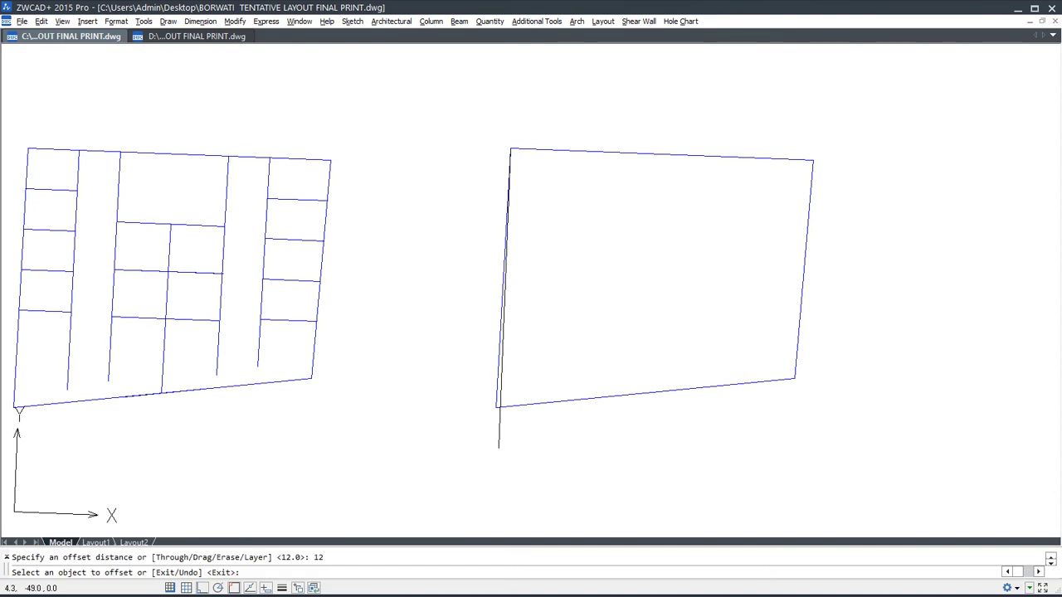
{"action": "key", "text": "Escape"}
{"action": "type", "text": "o"}
{"action": "key", "text": "Return"}
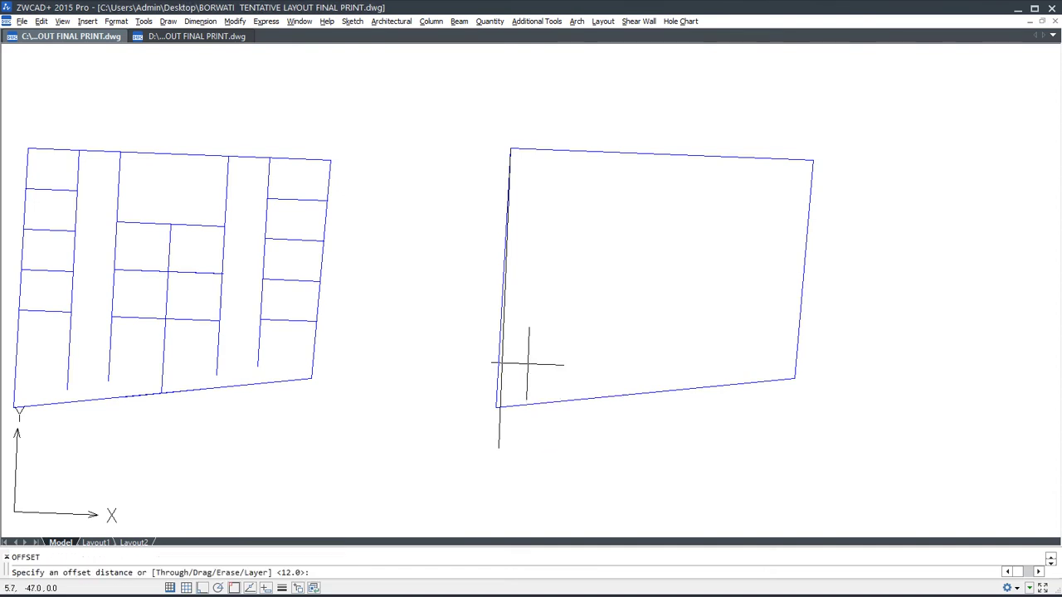
{"action": "type", "text": "11.5"}
{"action": "key", "text": "Return"}
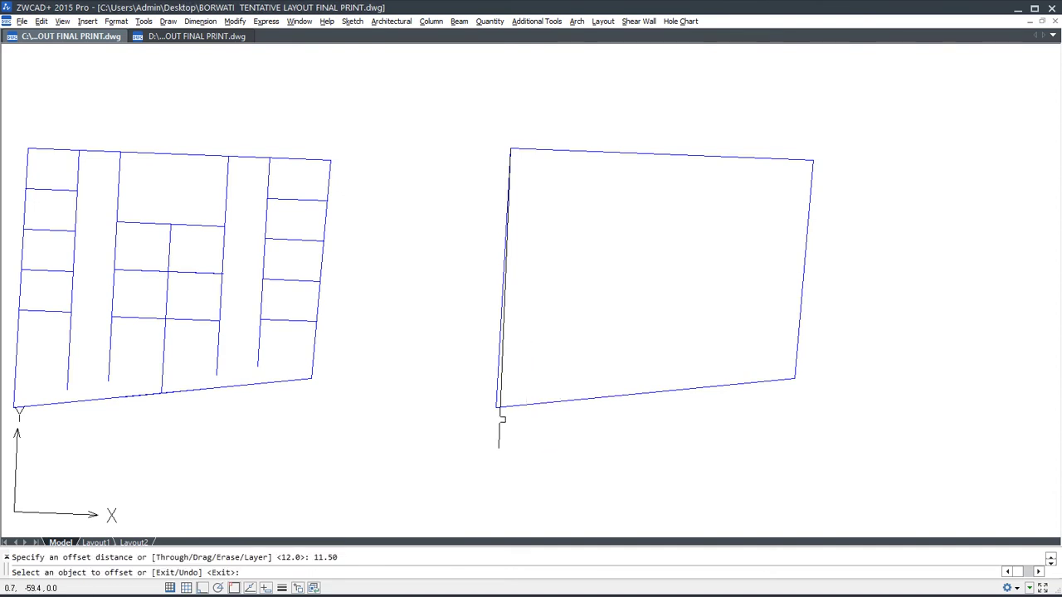
{"action": "left_click", "coordinate": [497, 432]}
{"action": "left_click", "coordinate": [503, 428]}
{"action": "key", "text": "Escape"}
{"action": "left_click", "coordinate": [499, 430]}
{"action": "key", "text": "Delete"}
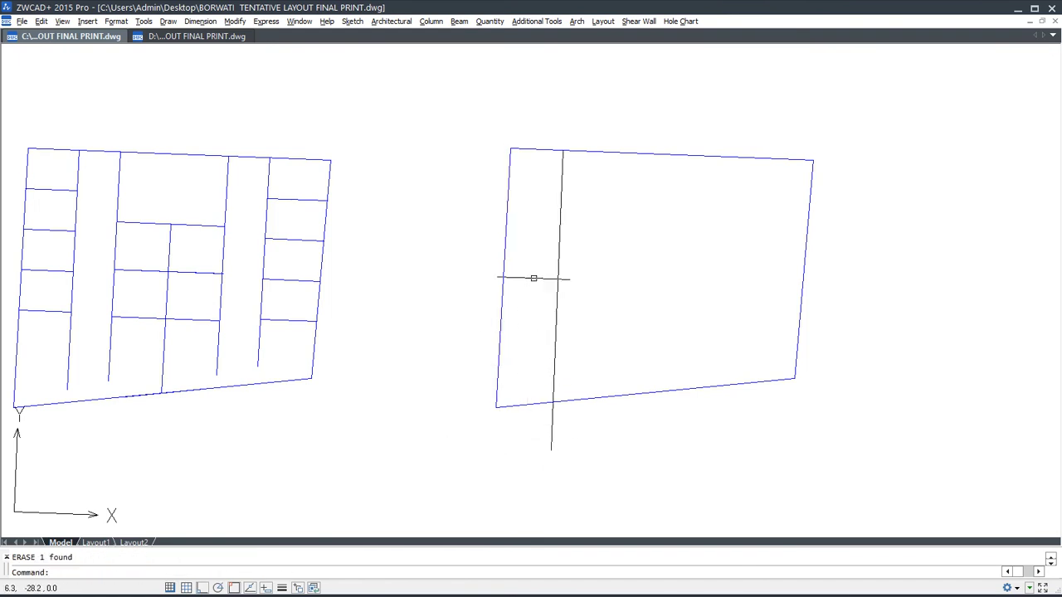
Step: Check the divider's offset from the left edge at the top with a linear dimension (11.5)
{"action": "key", "text": "alt+n"}
{"action": "key", "text": "l"}
{"action": "scroll", "coordinate": [551, 148], "scroll_direction": "up", "scroll_amount": 2}
{"action": "left_click", "coordinate": [568, 154]}
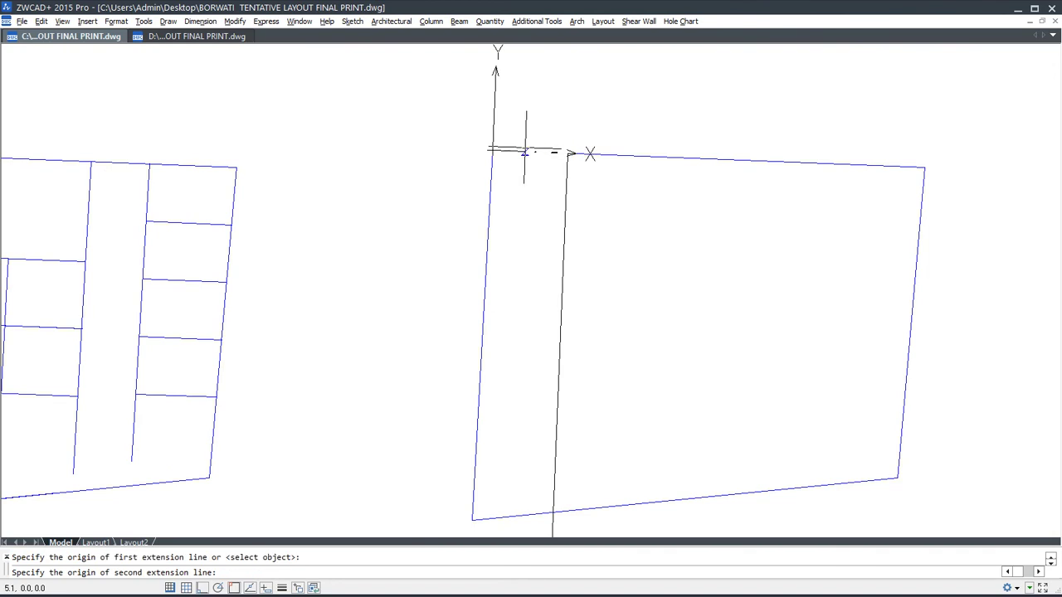
{"action": "left_click", "coordinate": [493, 151]}
{"action": "scroll", "coordinate": [553, 108], "scroll_direction": "up", "scroll_amount": 3}
{"action": "scroll", "coordinate": [552, 109], "scroll_direction": "down", "scroll_amount": 2}
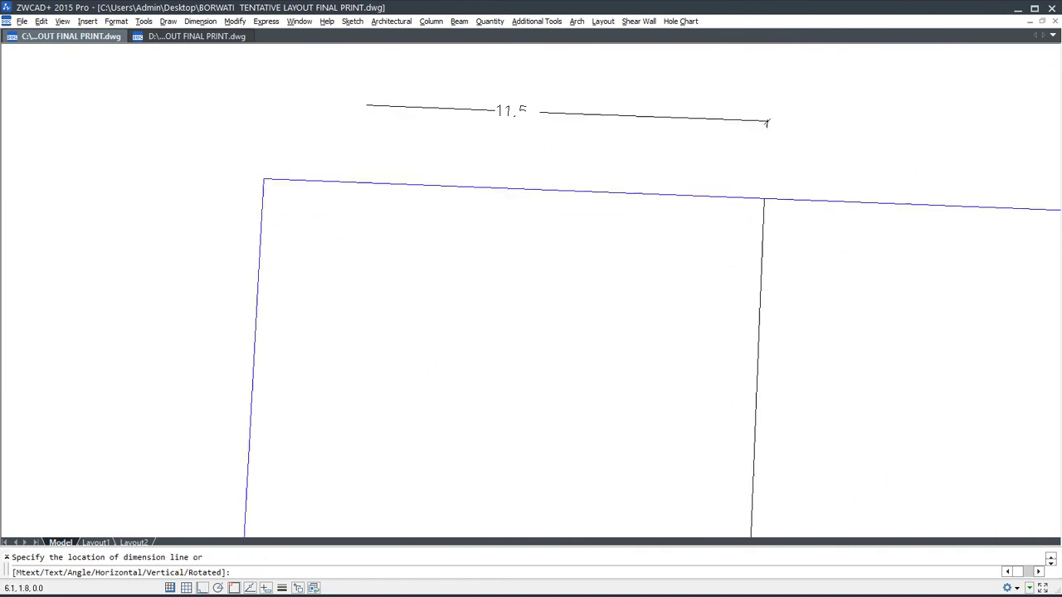
{"action": "key", "text": "Escape"}
Step: Check the divider's offset from the left edge at the bottom (12.34)
{"action": "scroll", "coordinate": [585, 404], "scroll_direction": "down", "scroll_amount": 2}
{"action": "middle_click_drag", "start_coordinate": [585, 404], "coordinate": [548, 444]}
{"action": "key", "text": "Return"}
{"action": "left_click", "coordinate": [579, 439]}
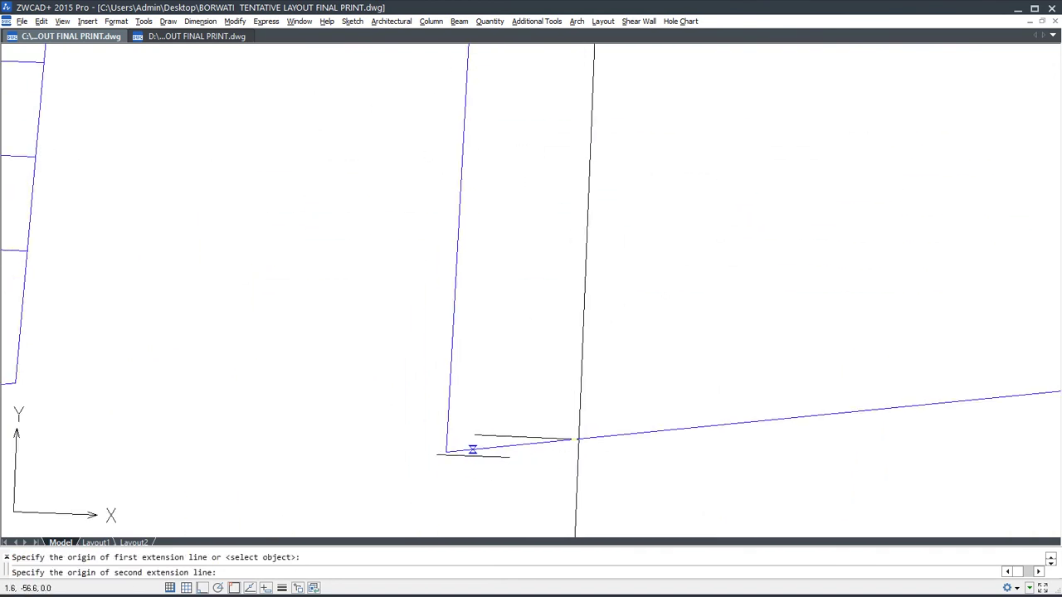
{"action": "left_click", "coordinate": [448, 438]}
{"action": "scroll", "coordinate": [486, 439], "scroll_direction": "up", "scroll_amount": 1}
{"action": "scroll", "coordinate": [486, 439], "scroll_direction": "up", "scroll_amount": 2}
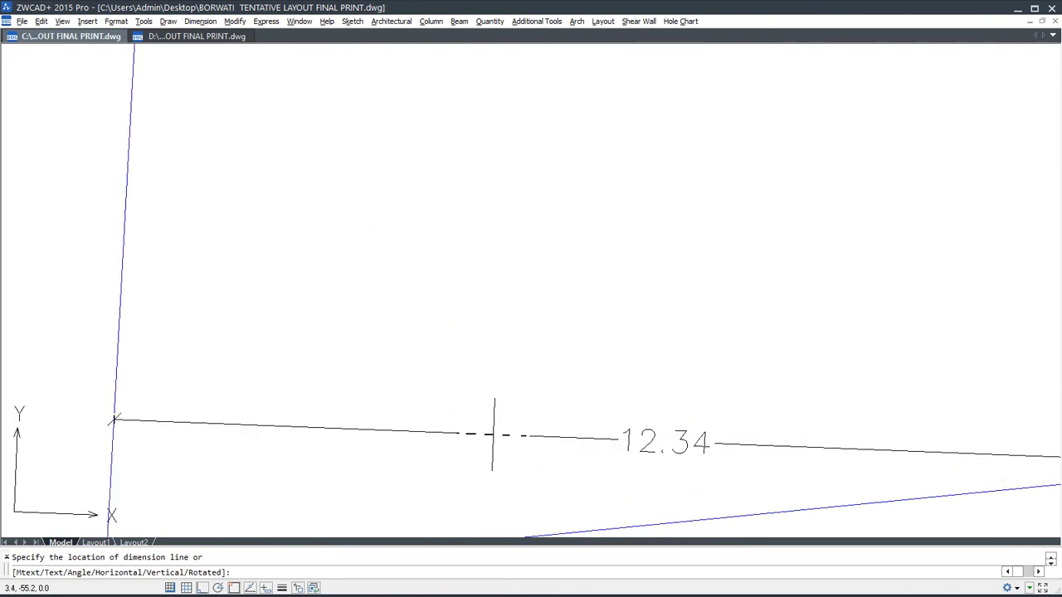
{"action": "scroll", "coordinate": [491, 434], "scroll_direction": "down", "scroll_amount": 4}
{"action": "key", "text": "Escape"}
Step: Trim the divider stub sticking out below the bottom boundary
{"action": "scroll", "coordinate": [510, 429], "scroll_direction": "up", "scroll_amount": 1}
{"action": "type", "text": "tr"}
{"action": "key", "text": "Return"}
{"action": "key", "text": "Return"}
{"action": "left_click_drag", "start_coordinate": [541, 480], "coordinate": [449, 448]}
{"action": "key", "text": "Escape"}
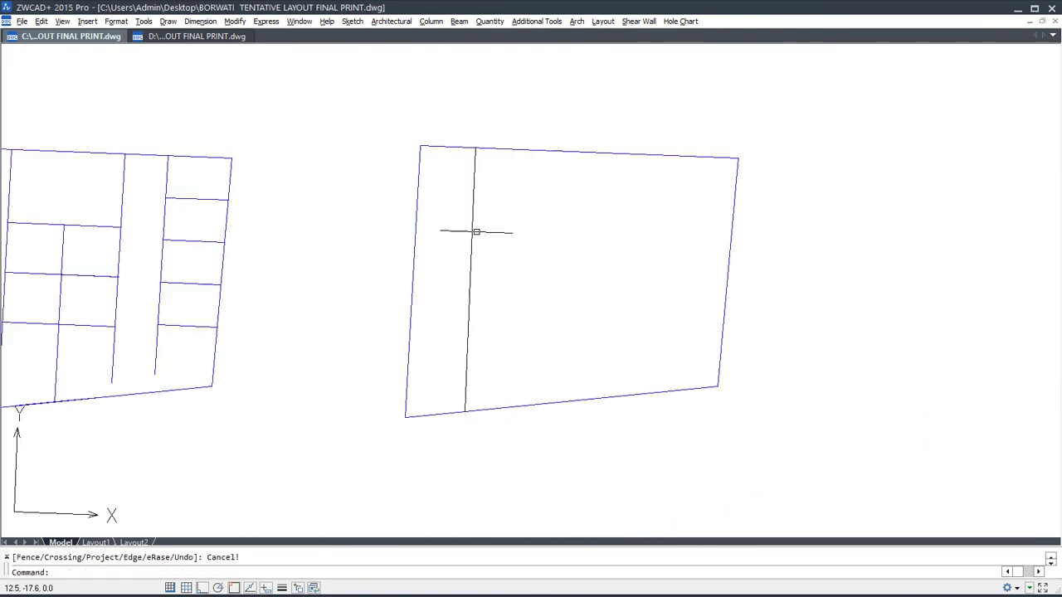
{"action": "scroll", "coordinate": [473, 230], "scroll_direction": "up", "scroll_amount": 3}
{"action": "left_click_drag", "start_coordinate": [467, 147], "coordinate": [458, 188]}
{"action": "key", "text": "Escape"}
{"action": "scroll", "coordinate": [555, 229], "scroll_direction": "down", "scroll_amount": 5}
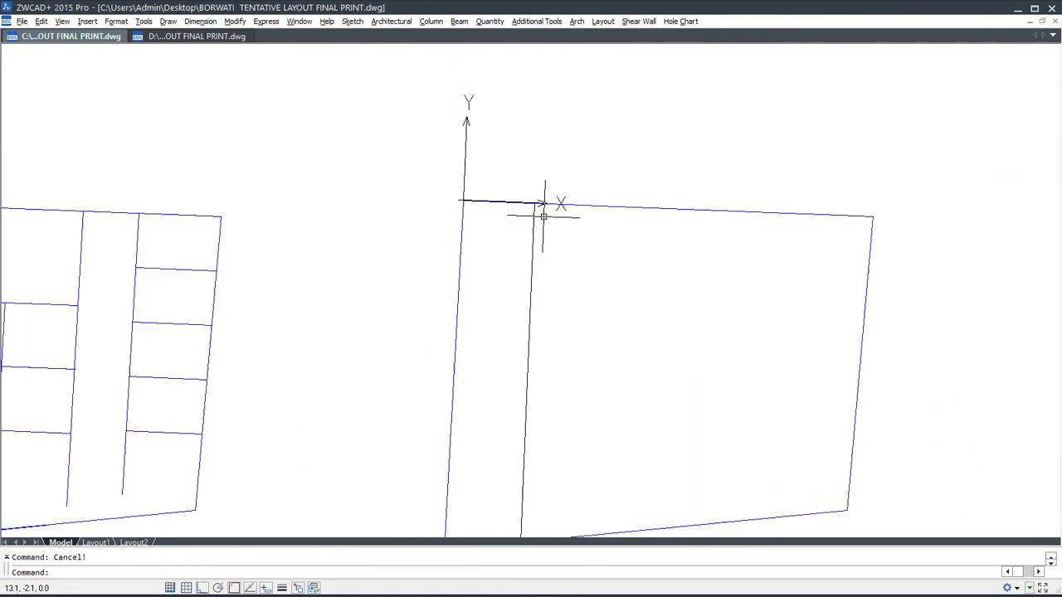
Step: Start Create Plot and Table with plot area 100 and text height 1.00
{"action": "left_click", "coordinate": [603, 22]}
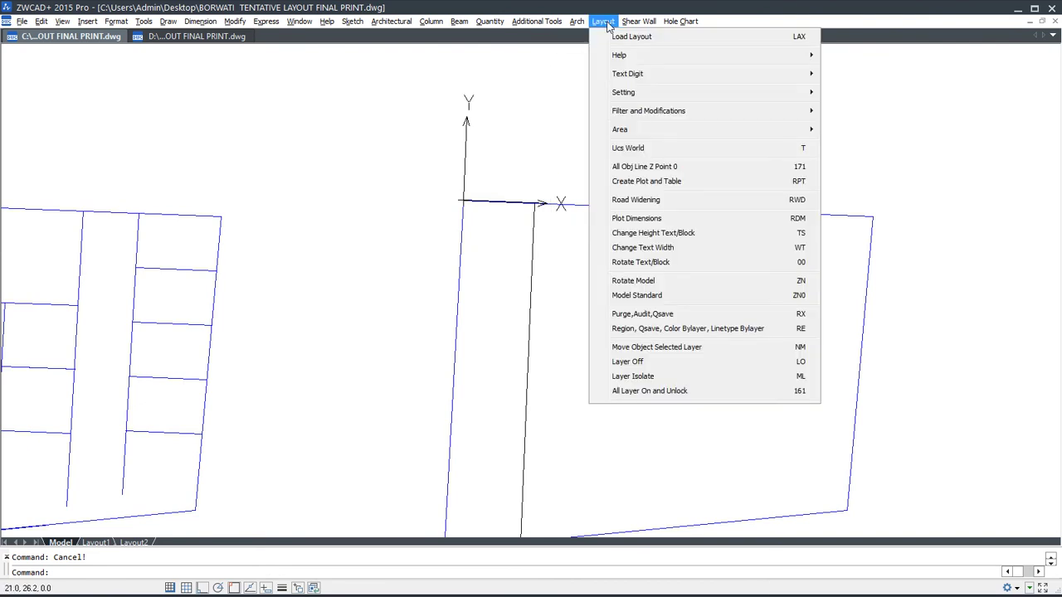
{"action": "left_click", "coordinate": [709, 184]}
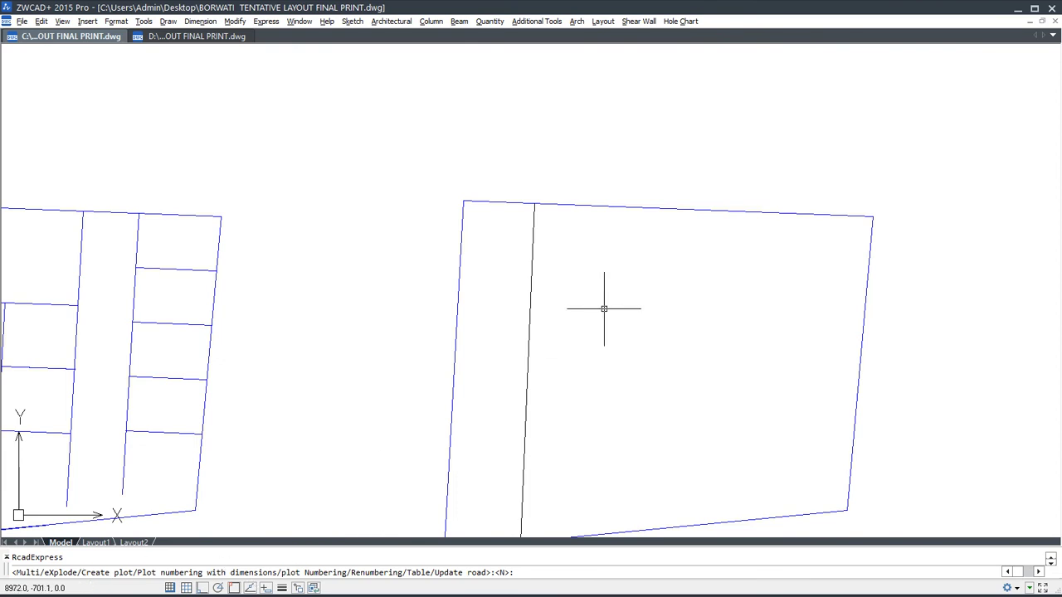
{"action": "type", "text": "C"}
{"action": "key", "text": "Return"}
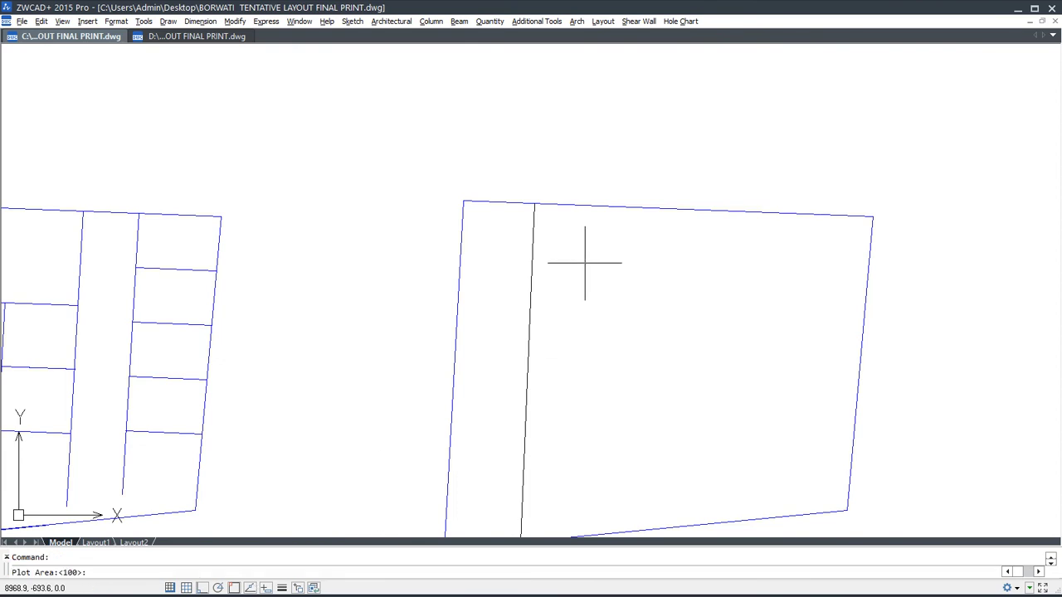
{"action": "scroll", "coordinate": [501, 240], "scroll_direction": "up", "scroll_amount": 1}
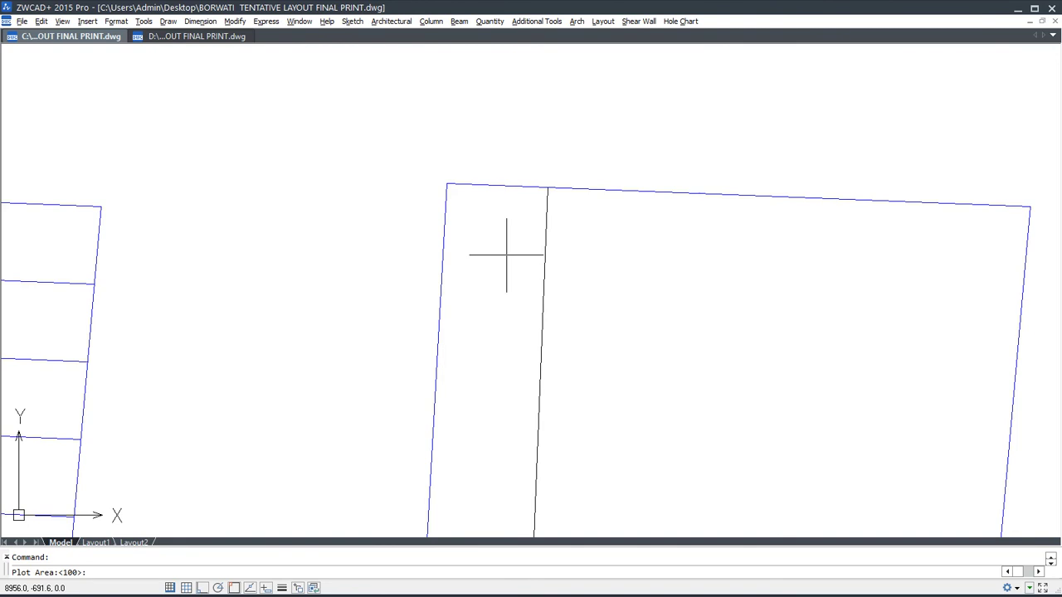
{"action": "key", "text": "Return"}
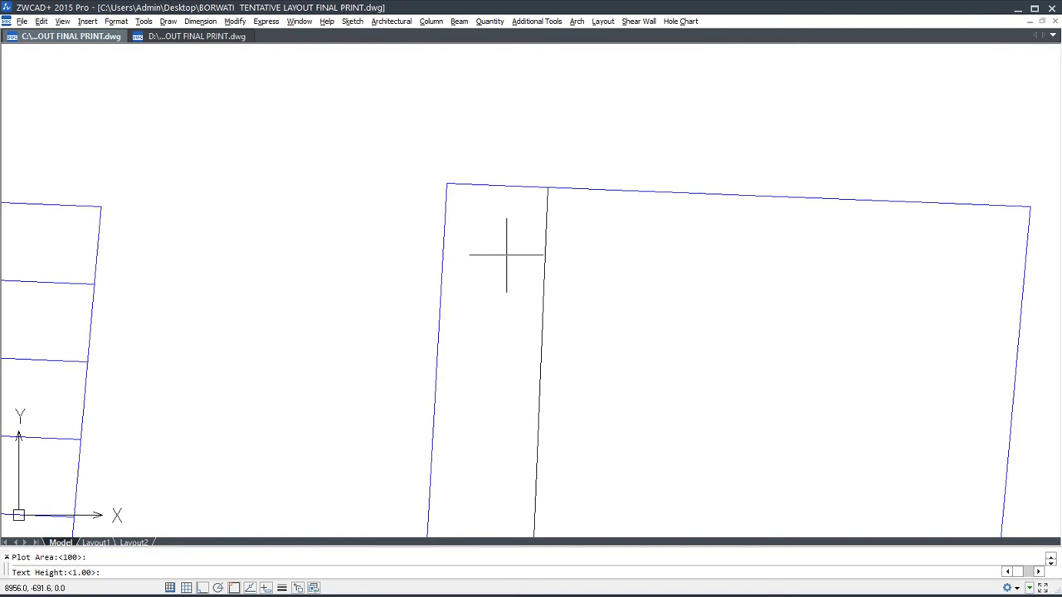
{"action": "key", "text": "Return"}
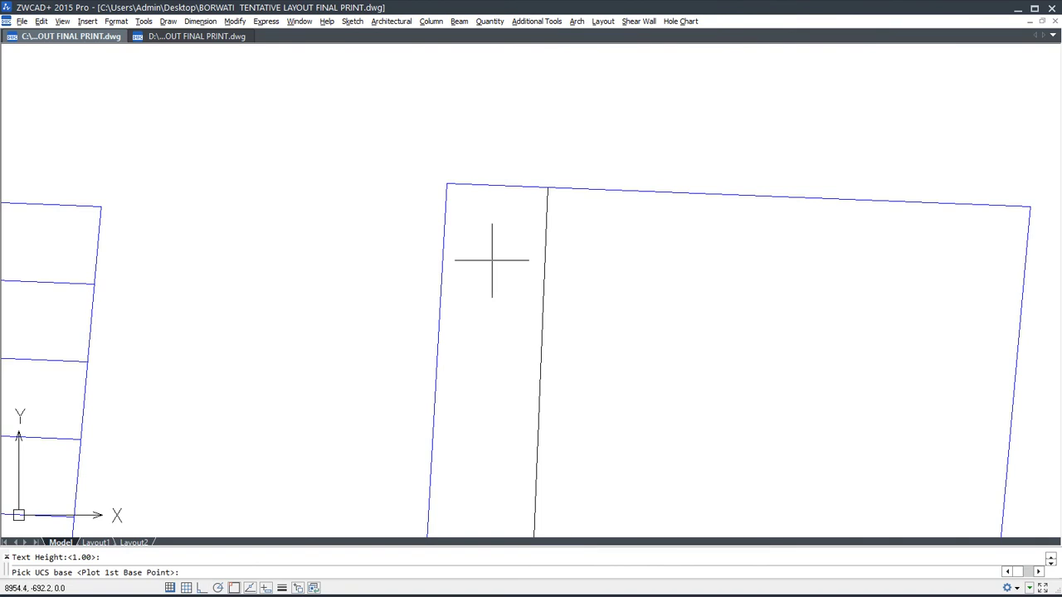
Step: Set the base and angle points on the strip's left edge and on the divider
{"action": "left_click", "coordinate": [447, 183]}
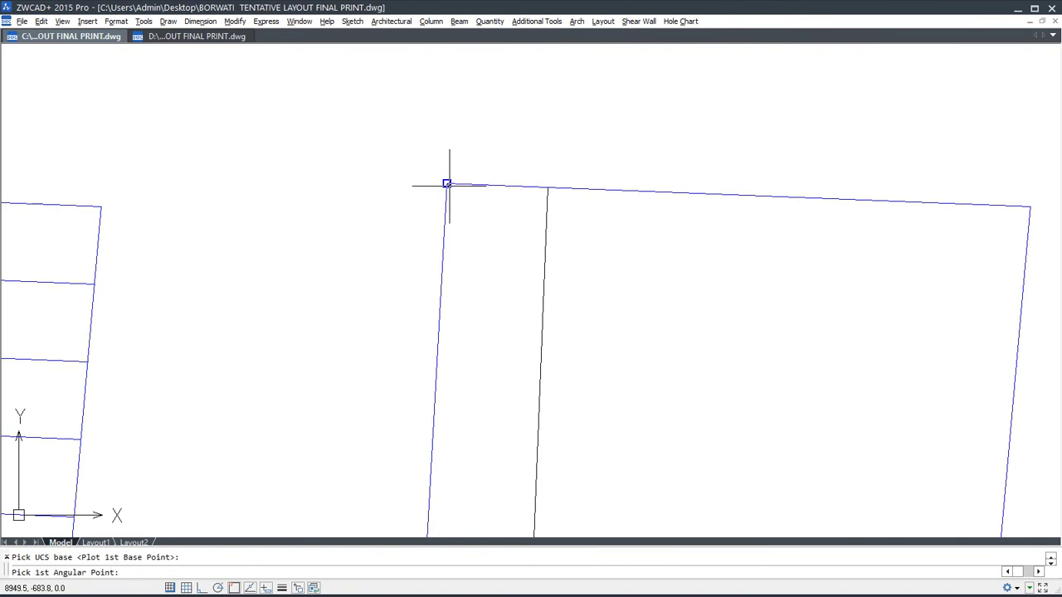
{"action": "left_click", "coordinate": [439, 320]}
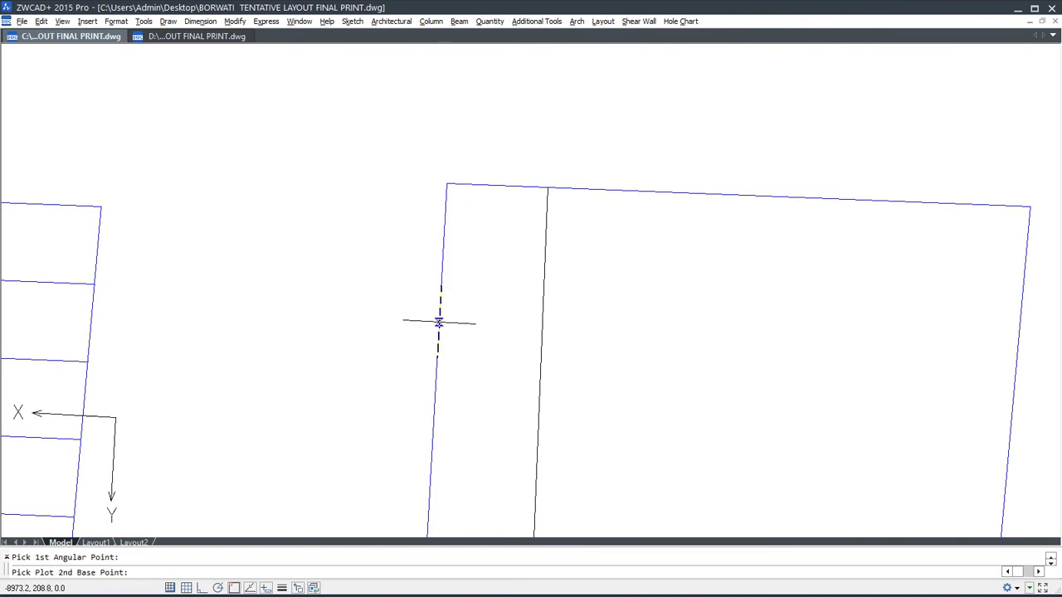
{"action": "left_click", "coordinate": [546, 189]}
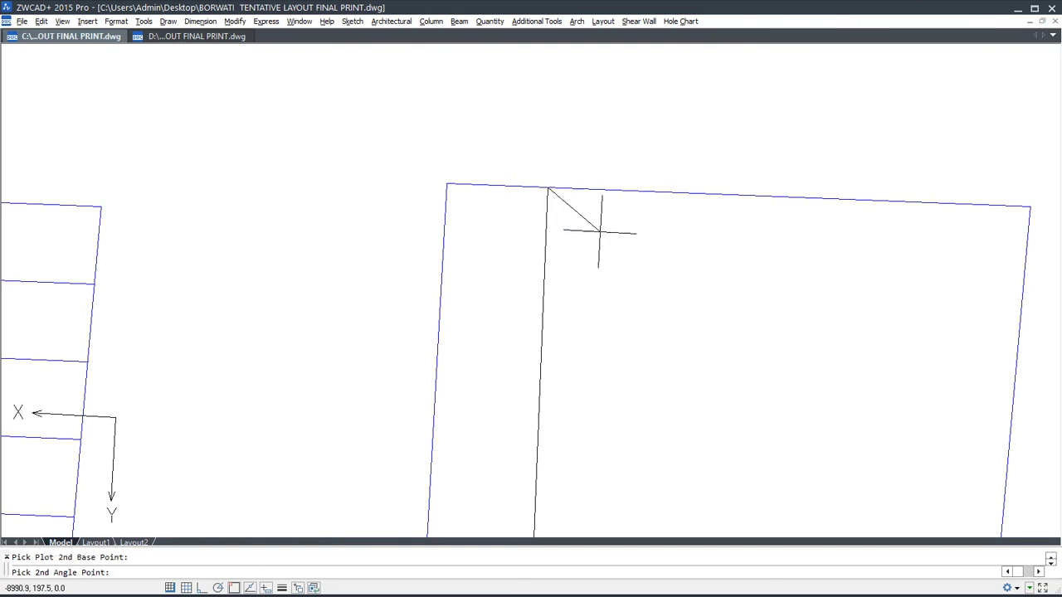
{"action": "left_click", "coordinate": [542, 341]}
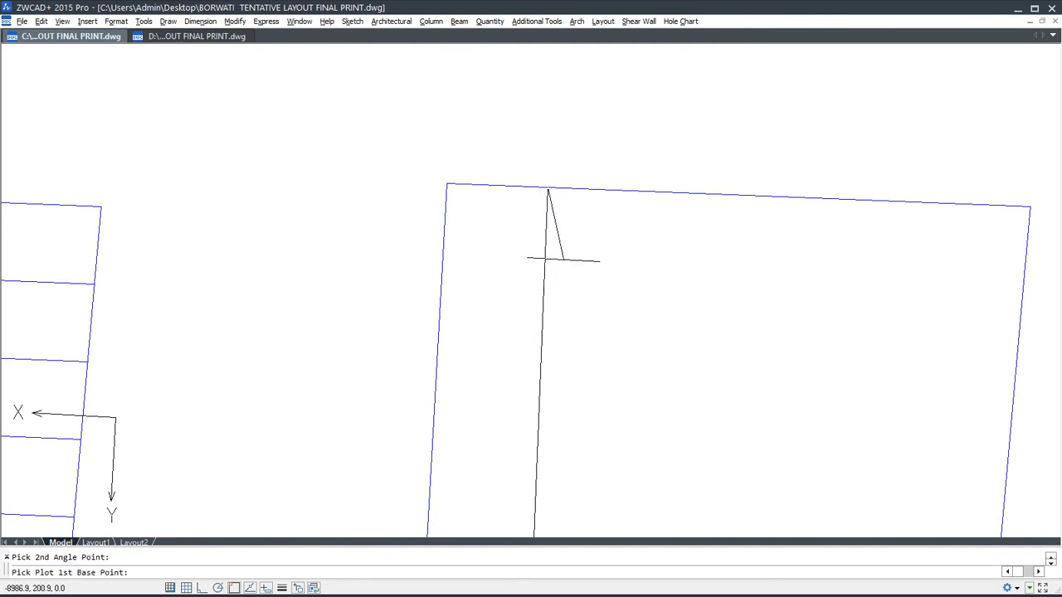
Step: Mark off plots from the strip's top-left corner, accepting size 100.00
{"action": "left_click", "coordinate": [446, 183]}
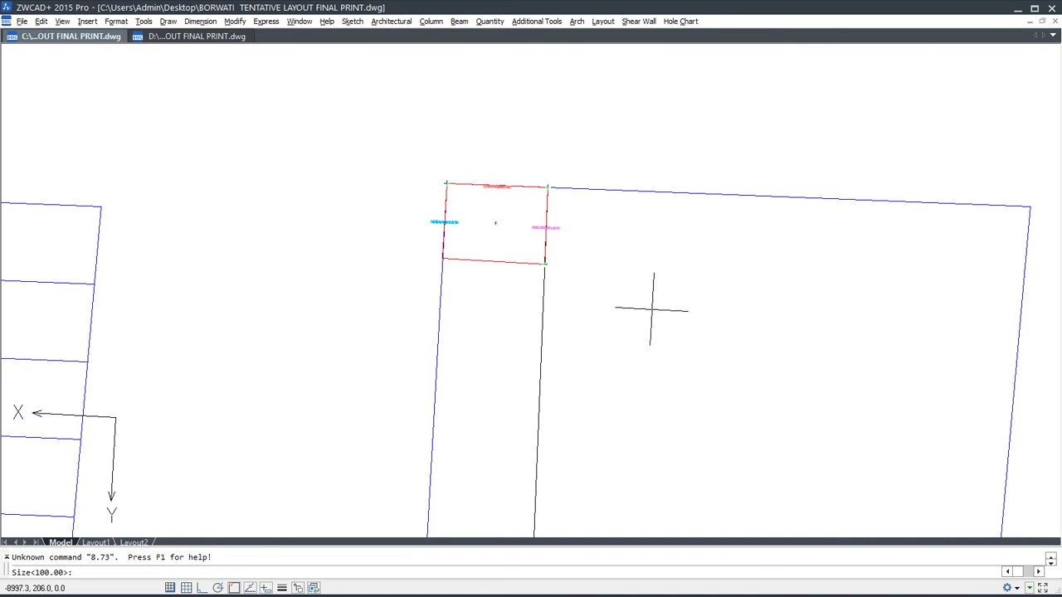
{"action": "key", "text": "Return"}
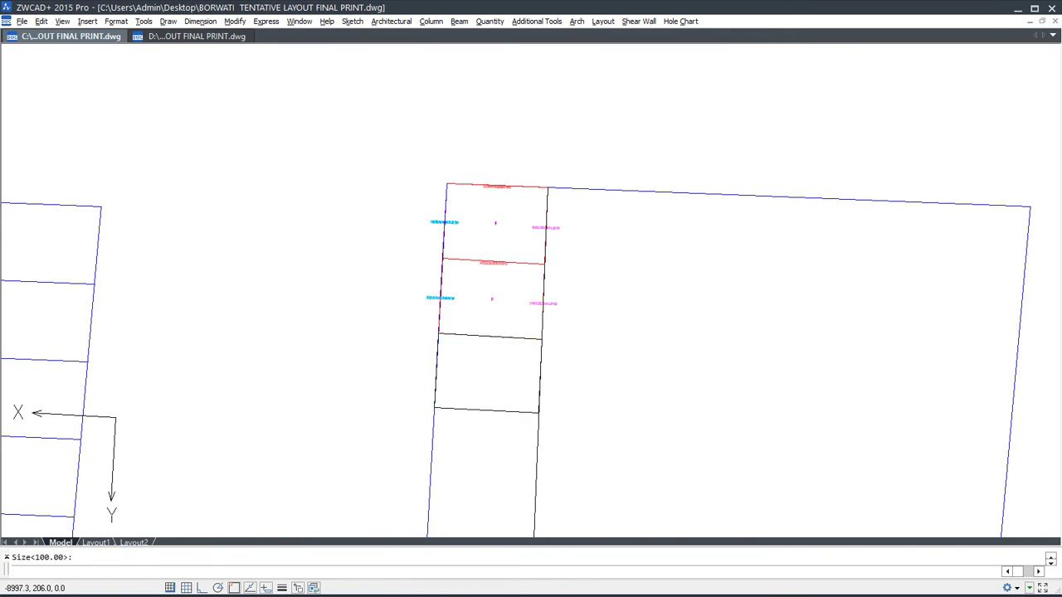
{"action": "scroll", "coordinate": [551, 307], "scroll_direction": "up", "scroll_amount": 5}
Step: Cancel the plot command and restore the full toolbar interface
{"action": "key", "text": "Escape"}
{"action": "key", "text": "ctrl+0"}
{"action": "scroll", "coordinate": [492, 331], "scroll_direction": "down", "scroll_amount": 3}
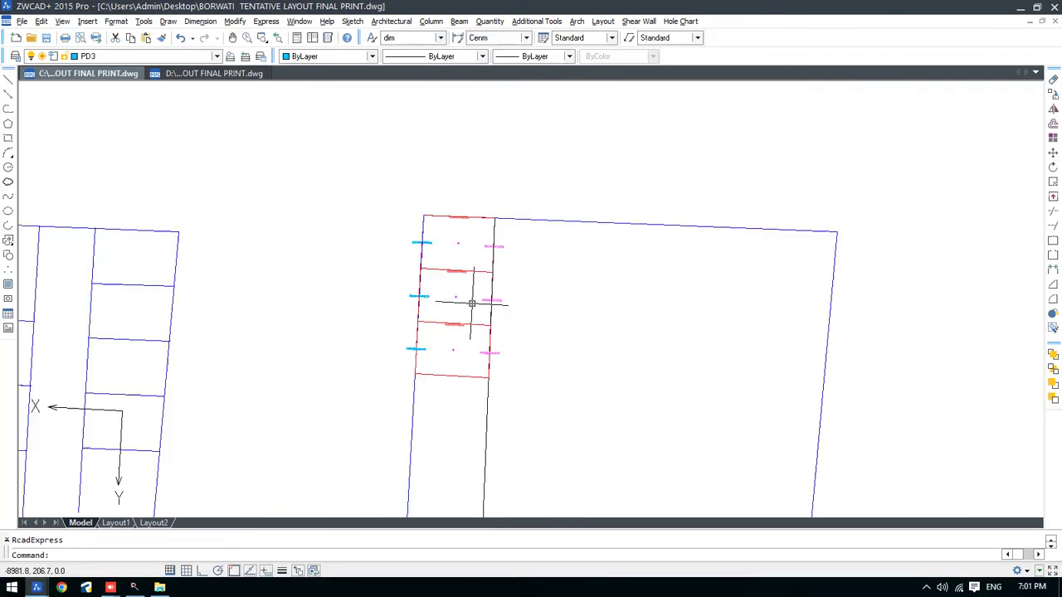
{"action": "scroll", "coordinate": [467, 301], "scroll_direction": "down", "scroll_amount": 3}
Step: Make Rcad the current text style and keep Cenm as the dimension style
{"action": "left_click", "coordinate": [428, 40]}
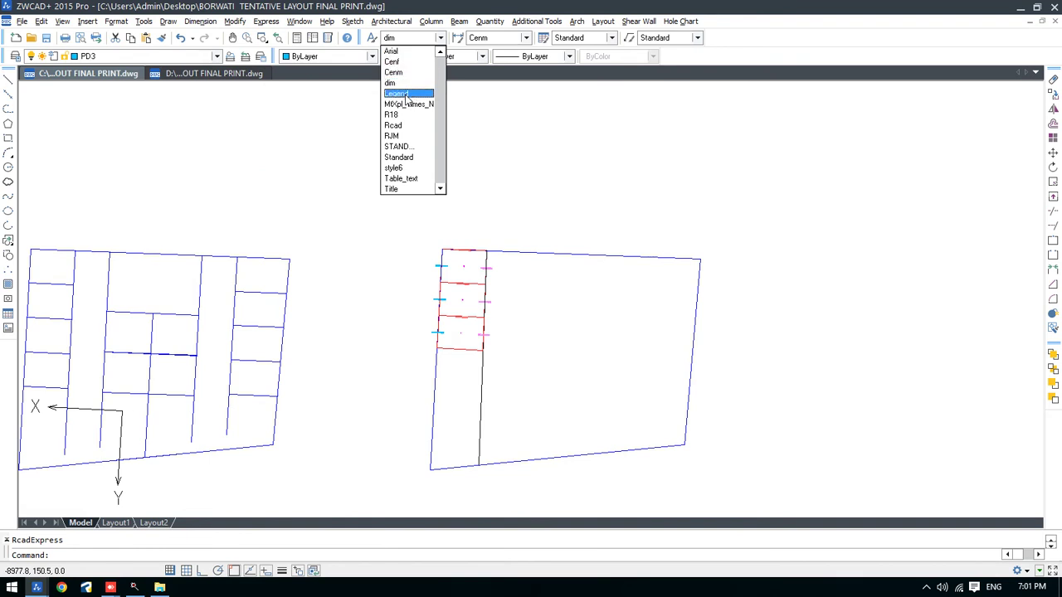
{"action": "left_click", "coordinate": [409, 133]}
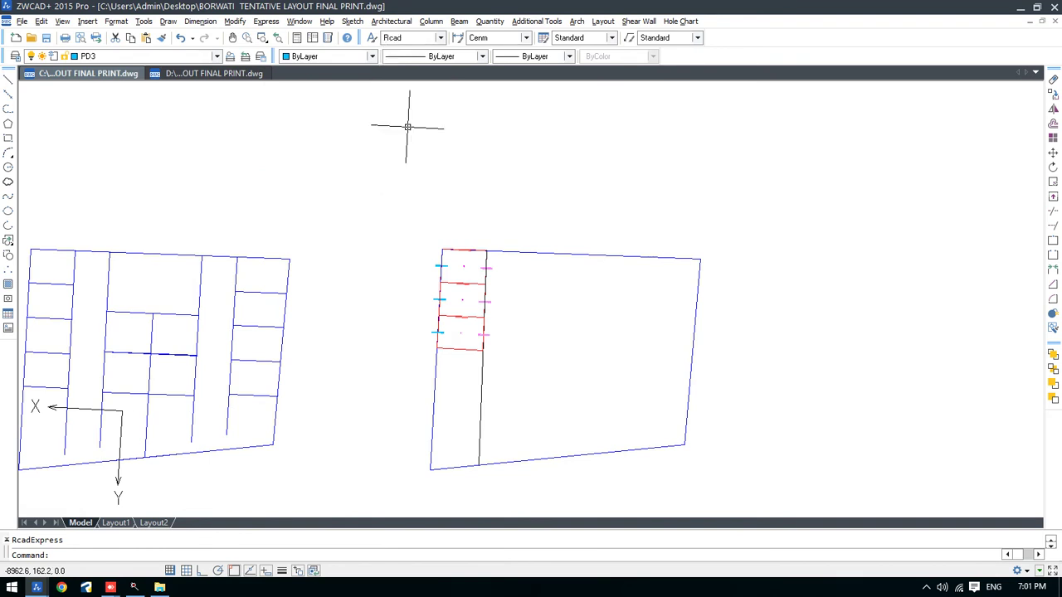
{"action": "left_click", "coordinate": [498, 38]}
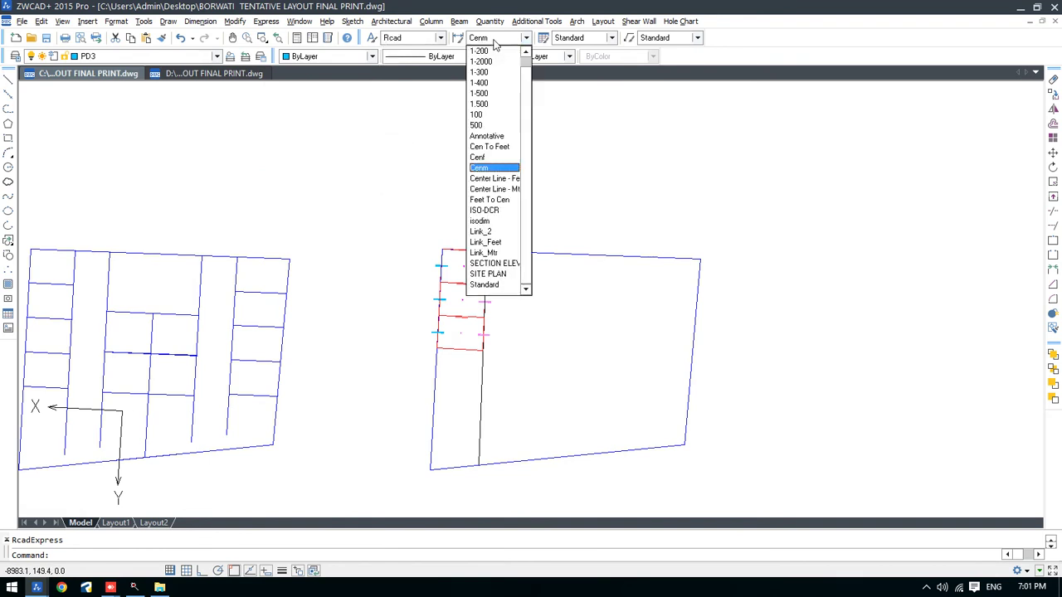
{"action": "left_click", "coordinate": [497, 171]}
{"action": "scroll", "coordinate": [484, 340], "scroll_direction": "up", "scroll_amount": 3}
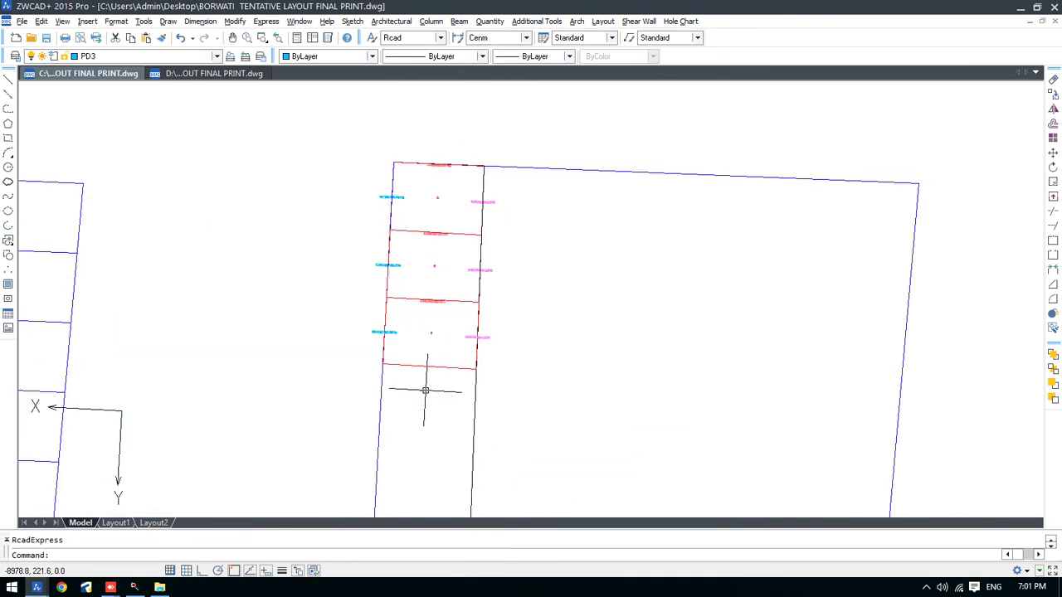
{"action": "scroll", "coordinate": [419, 432], "scroll_direction": "up", "scroll_amount": 2}
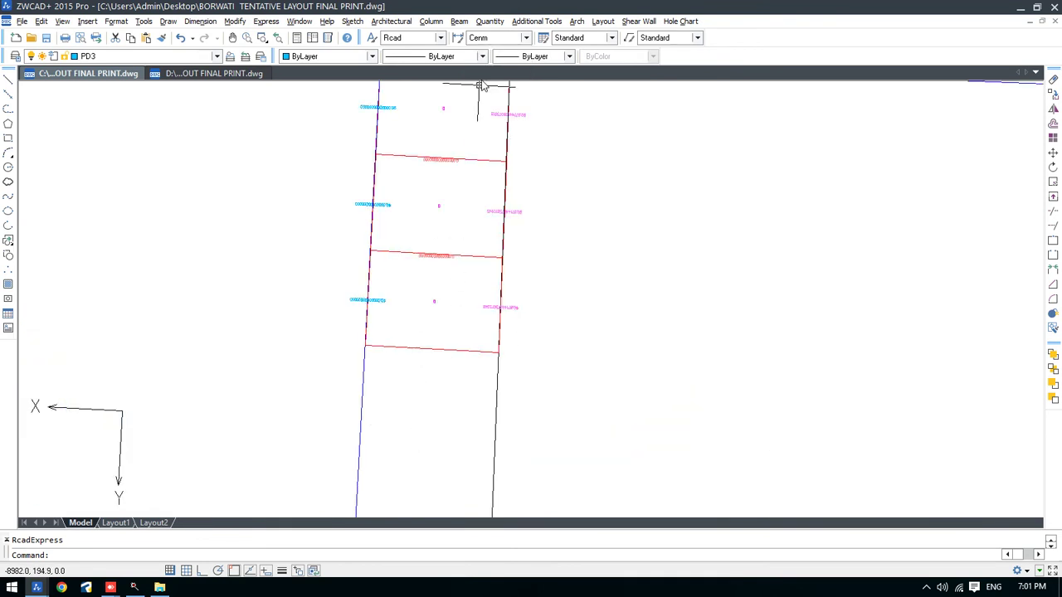
{"action": "left_click", "coordinate": [600, 23]}
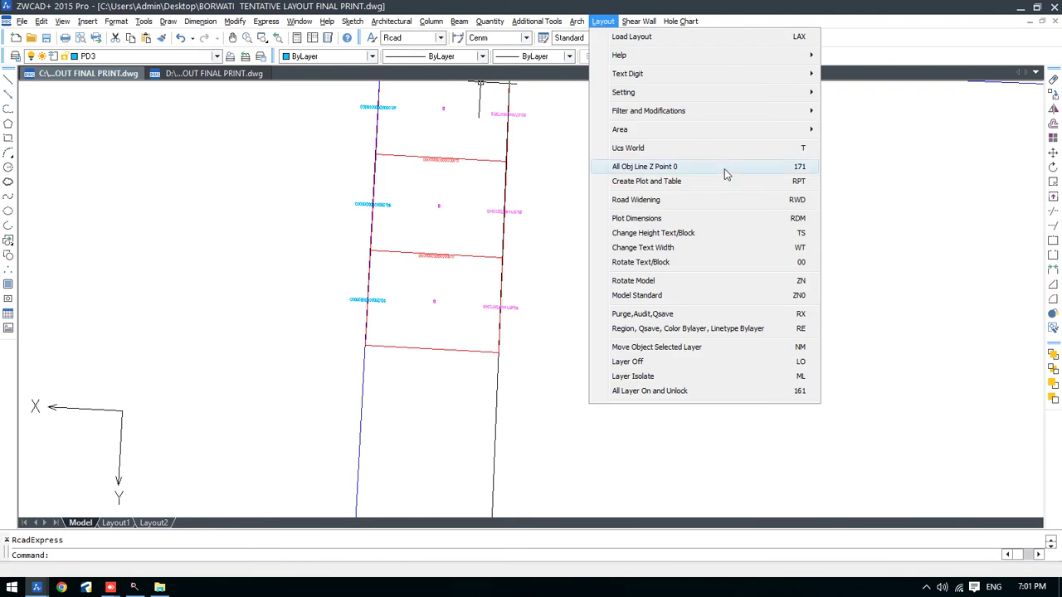
Step: Clear the accidental selections of the strip outline
{"action": "left_click", "coordinate": [432, 337]}
{"action": "key", "text": "Escape"}
{"action": "left_click", "coordinate": [459, 350]}
{"action": "key", "text": "Escape"}
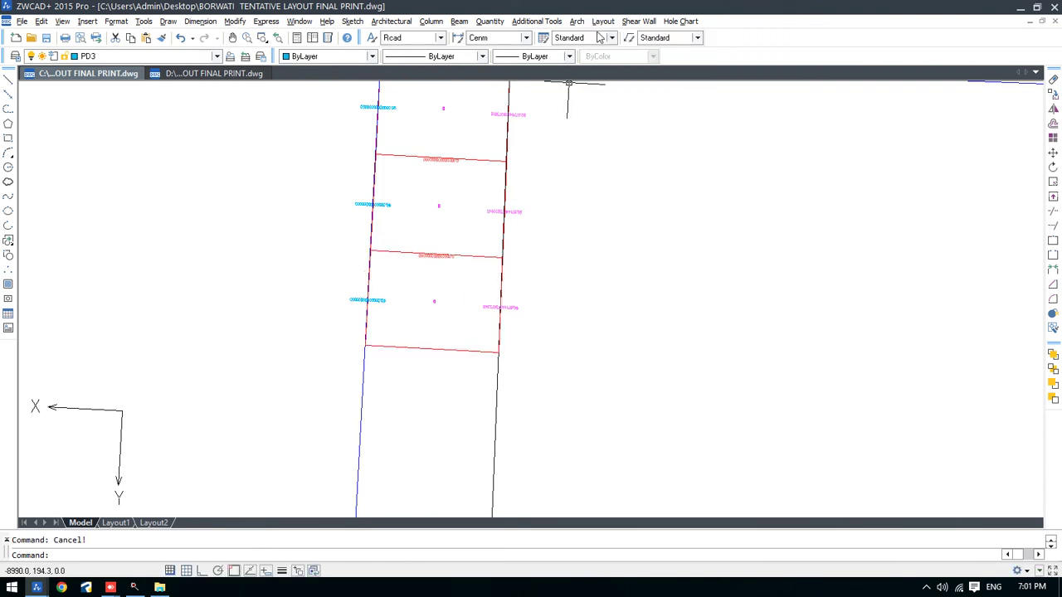
Step: Restart Create Plot and Table at area 100, basing it on the last plot's corners
{"action": "left_click", "coordinate": [603, 22]}
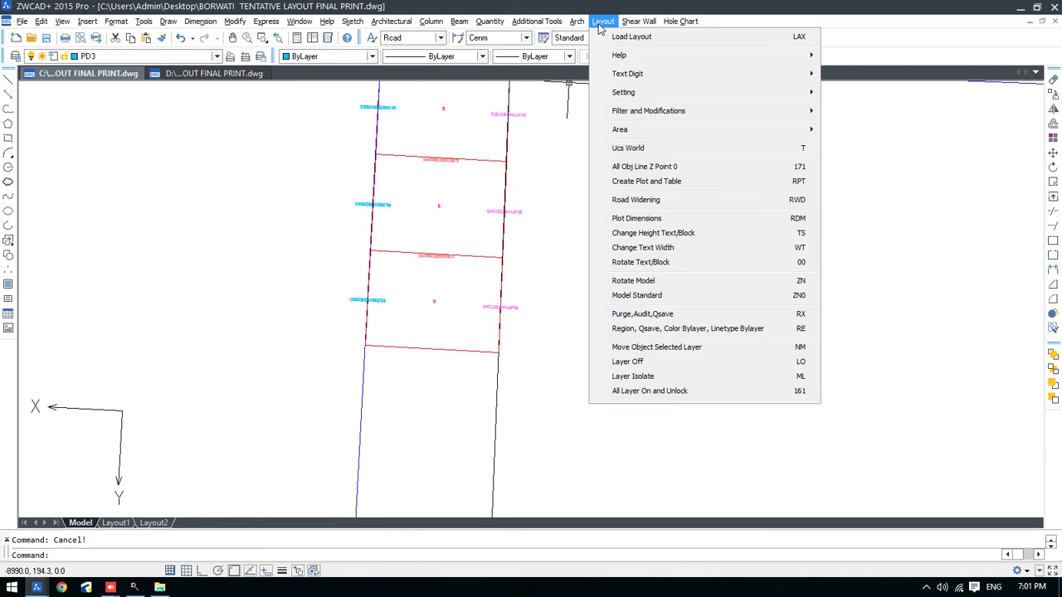
{"action": "left_click", "coordinate": [779, 185]}
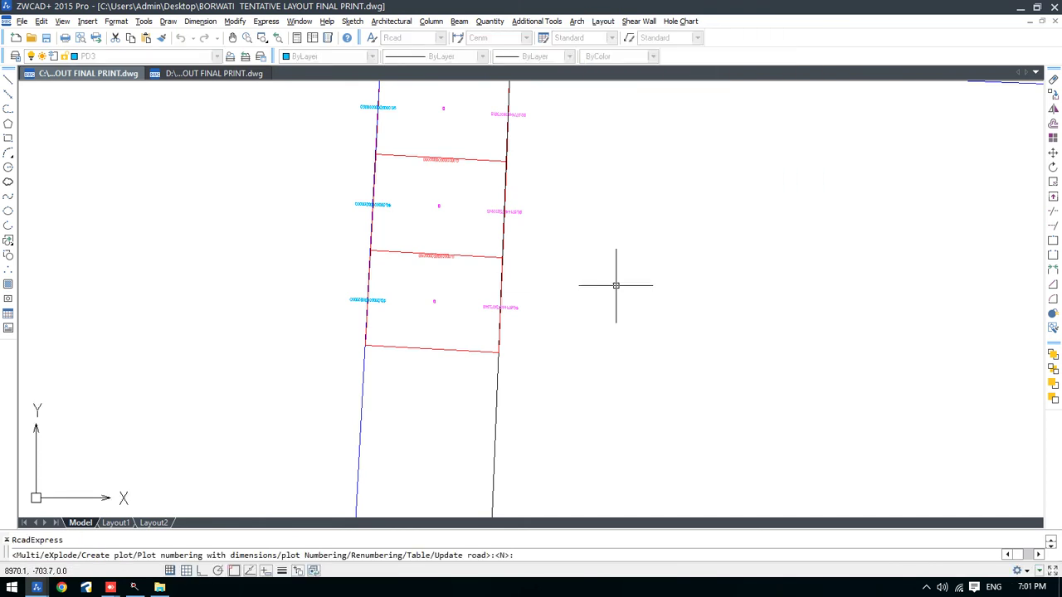
{"action": "key", "text": "Return"}
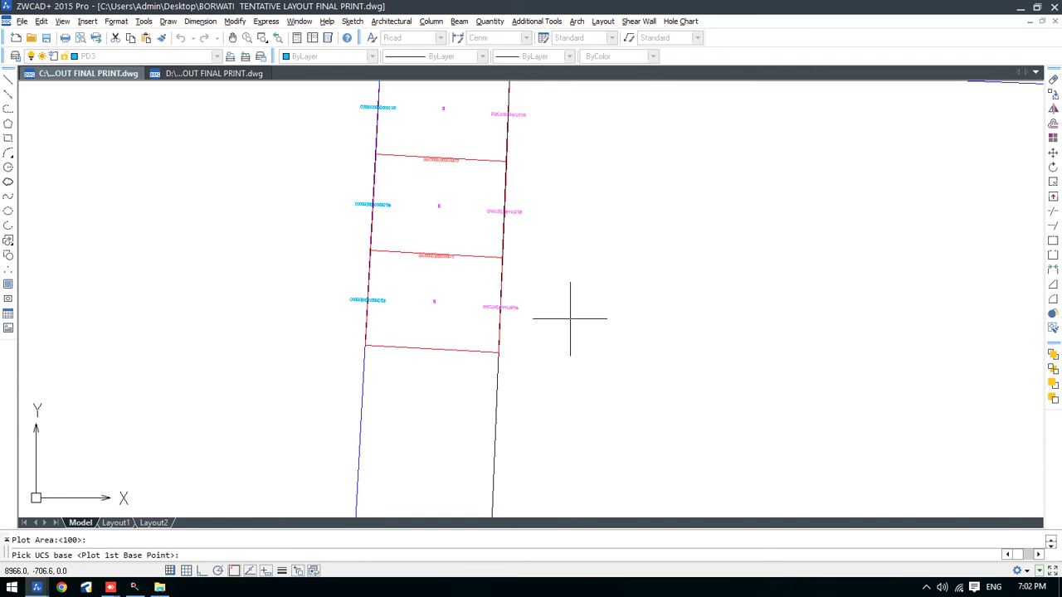
{"action": "left_click", "coordinate": [499, 353]}
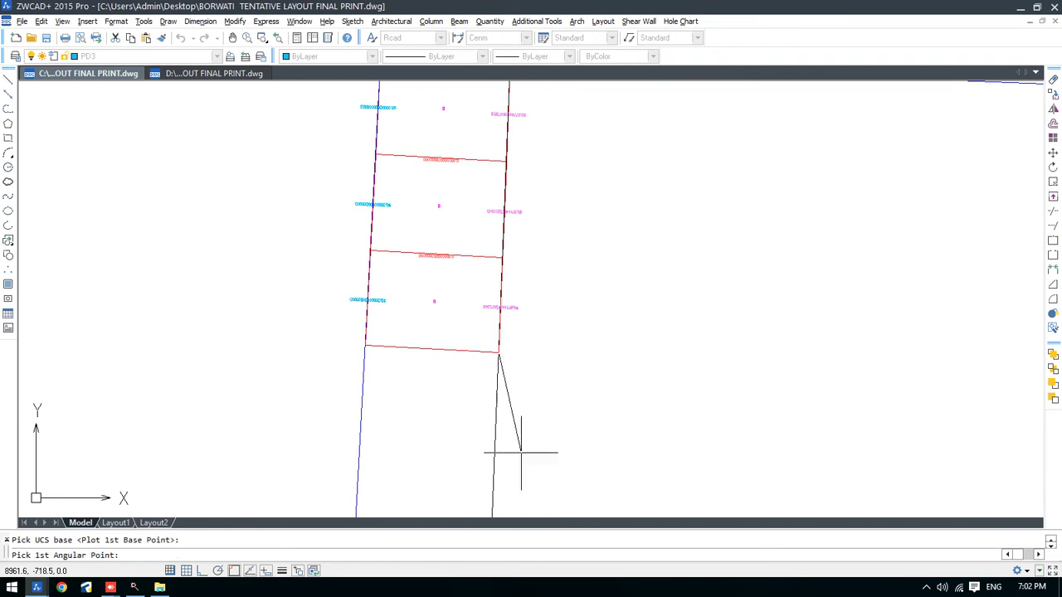
{"action": "left_click", "coordinate": [495, 460]}
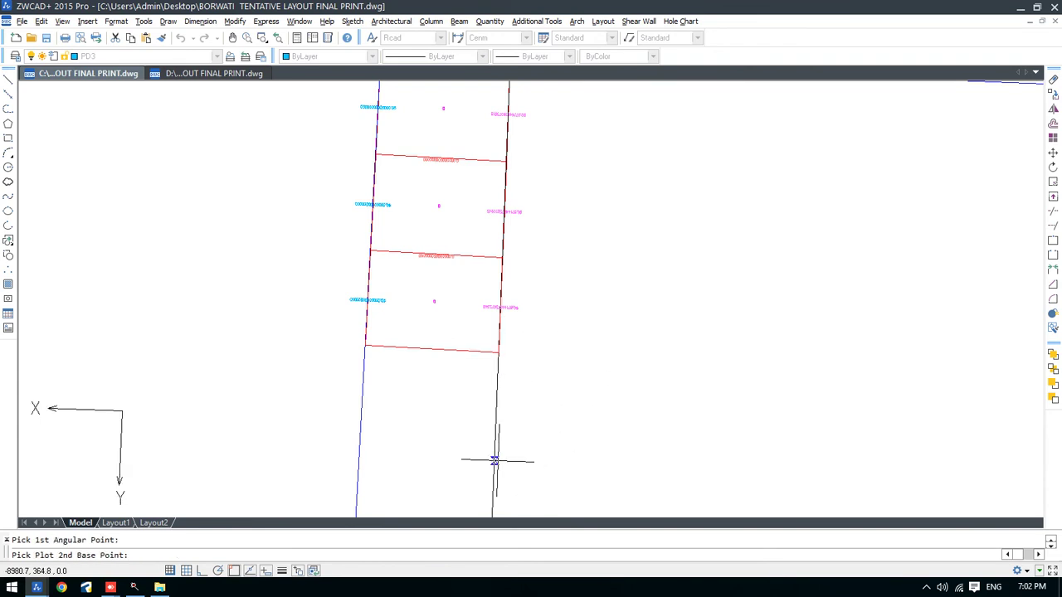
{"action": "left_click", "coordinate": [365, 346]}
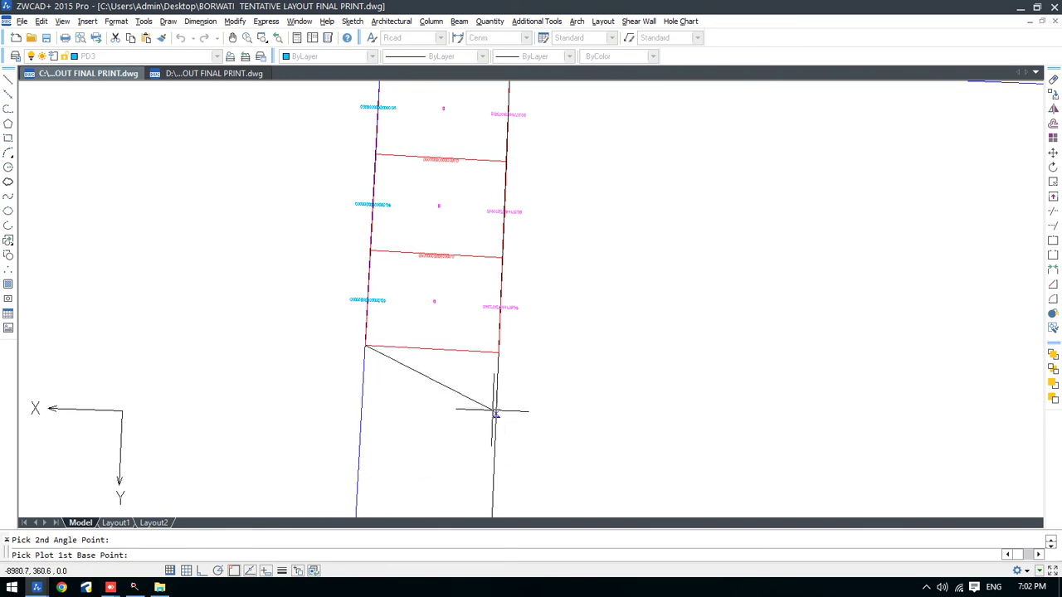
{"action": "left_click", "coordinate": [498, 353]}
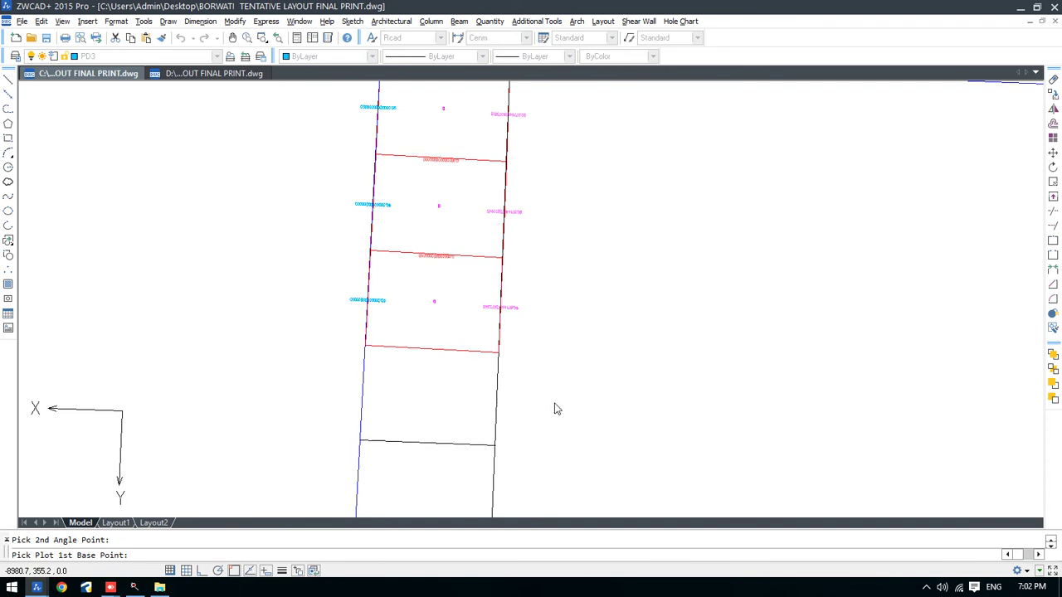
Step: Create the fourth and fifth 100.00-area plots further down the strip
{"action": "left_click", "coordinate": [483, 445]}
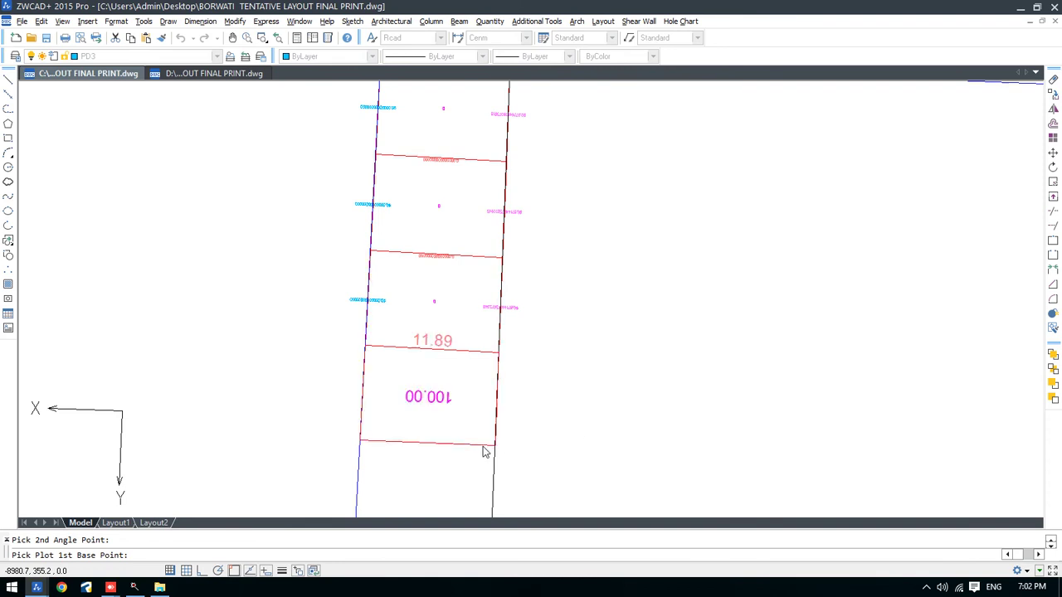
{"action": "scroll", "coordinate": [450, 449], "scroll_direction": "up", "scroll_amount": 2}
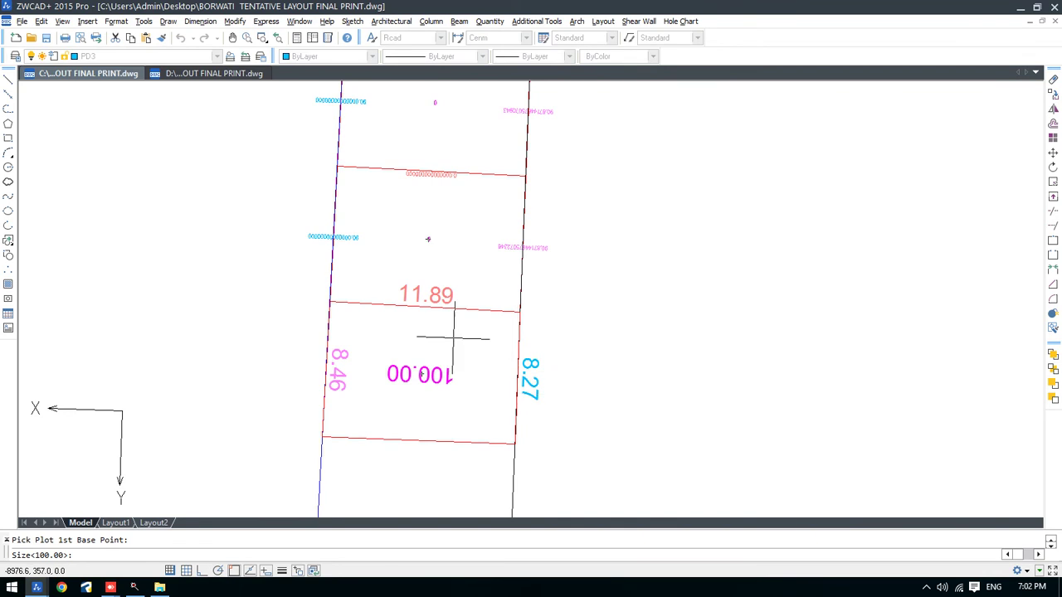
{"action": "scroll", "coordinate": [456, 249], "scroll_direction": "down", "scroll_amount": 5}
{"action": "scroll", "coordinate": [474, 285], "scroll_direction": "up", "scroll_amount": 1}
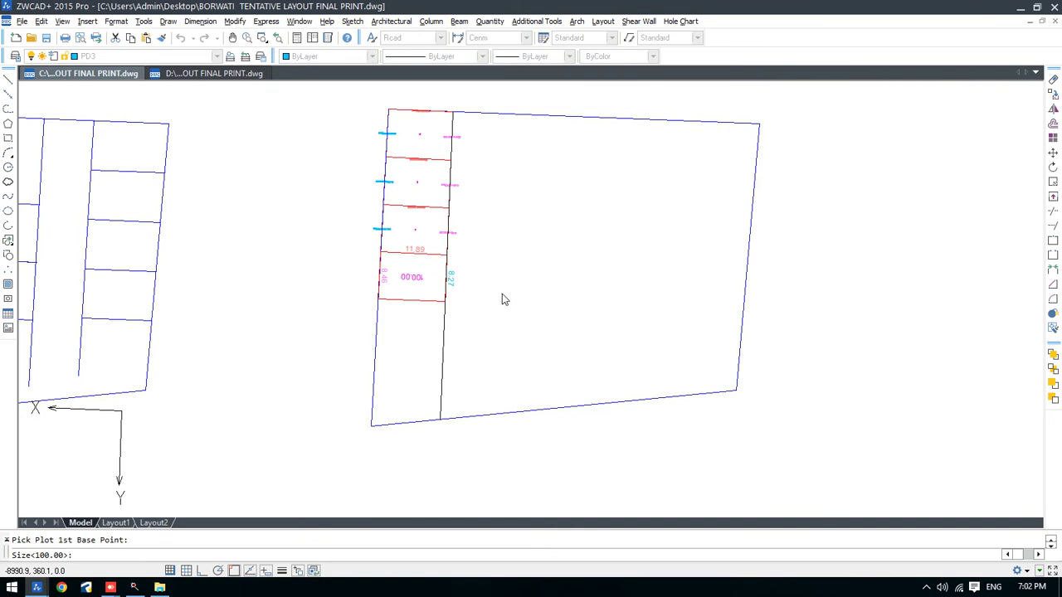
{"action": "left_click", "coordinate": [503, 339]}
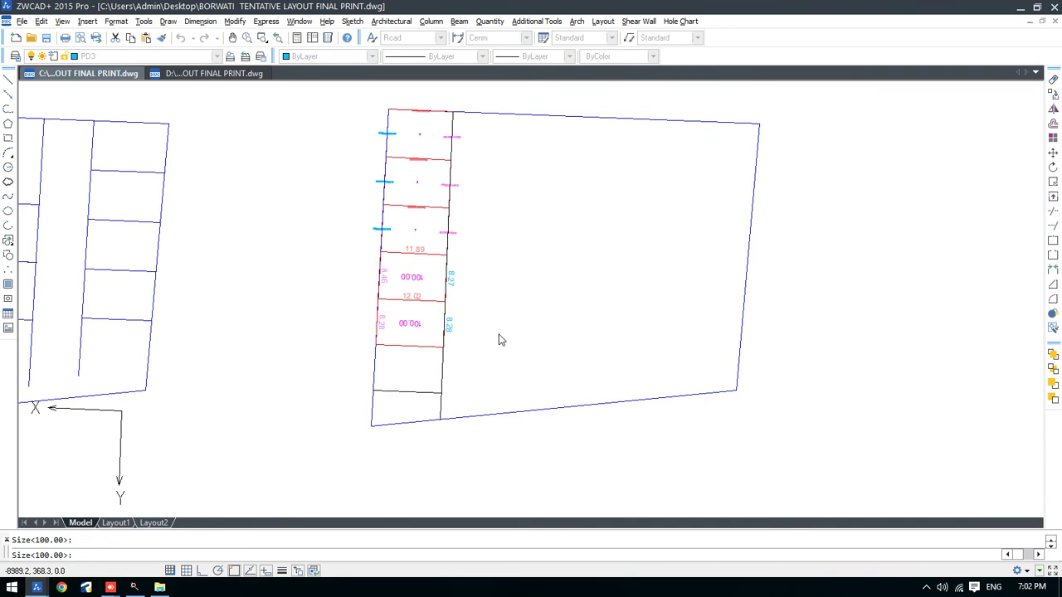
{"action": "scroll", "coordinate": [490, 431], "scroll_direction": "up", "scroll_amount": 2}
{"action": "scroll", "coordinate": [448, 435], "scroll_direction": "down", "scroll_amount": 4}
Step: End plot creation and offset the top boundary 12 units inward
{"action": "key", "text": "Escape"}
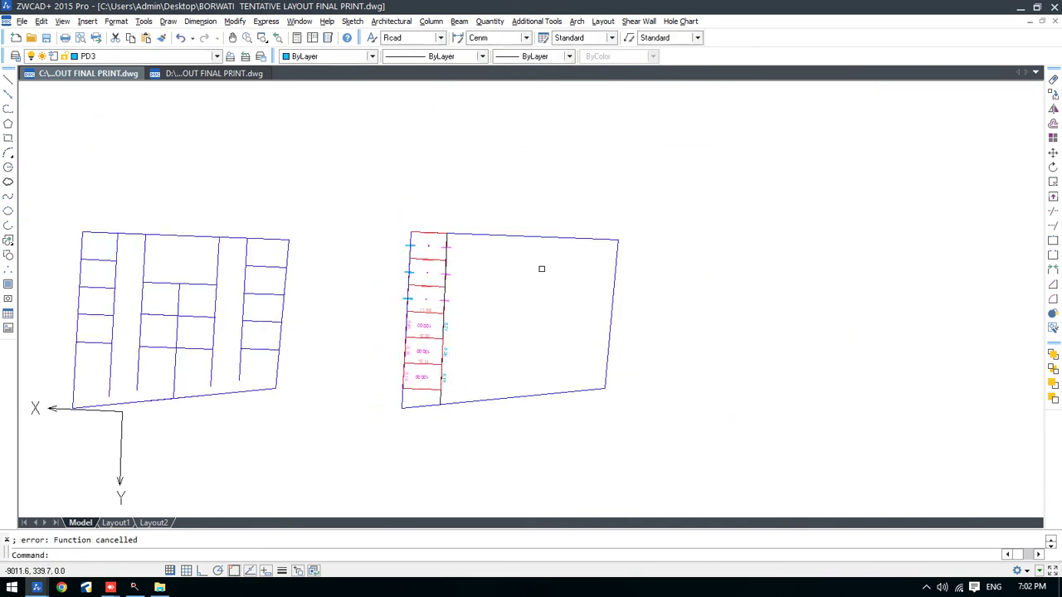
{"action": "scroll", "coordinate": [477, 267], "scroll_direction": "up", "scroll_amount": 1}
{"action": "scroll", "coordinate": [655, 264], "scroll_direction": "up", "scroll_amount": 1}
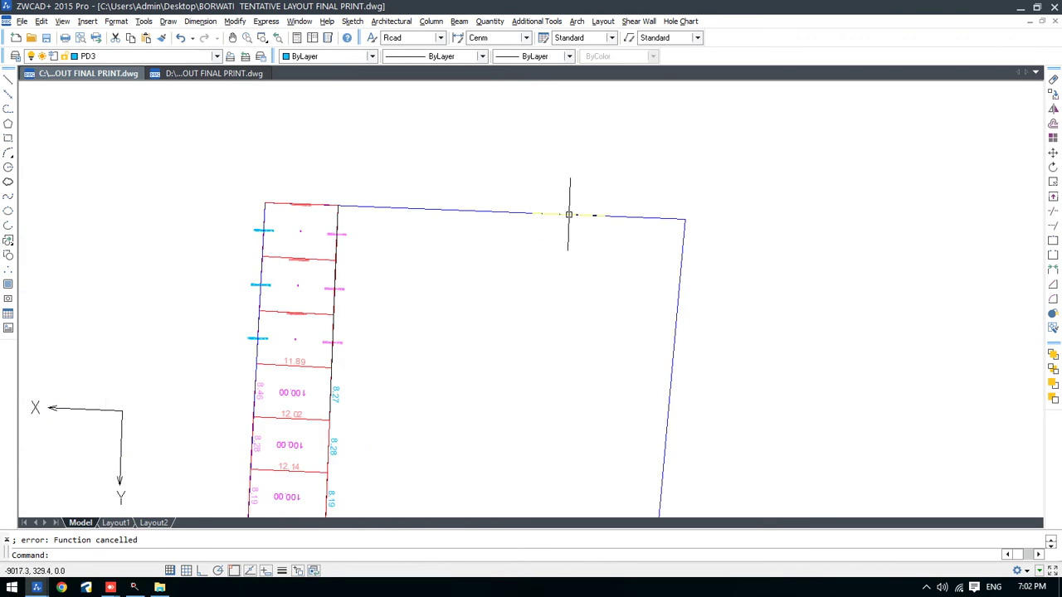
{"action": "type", "text": "o"}
{"action": "key", "text": "Return"}
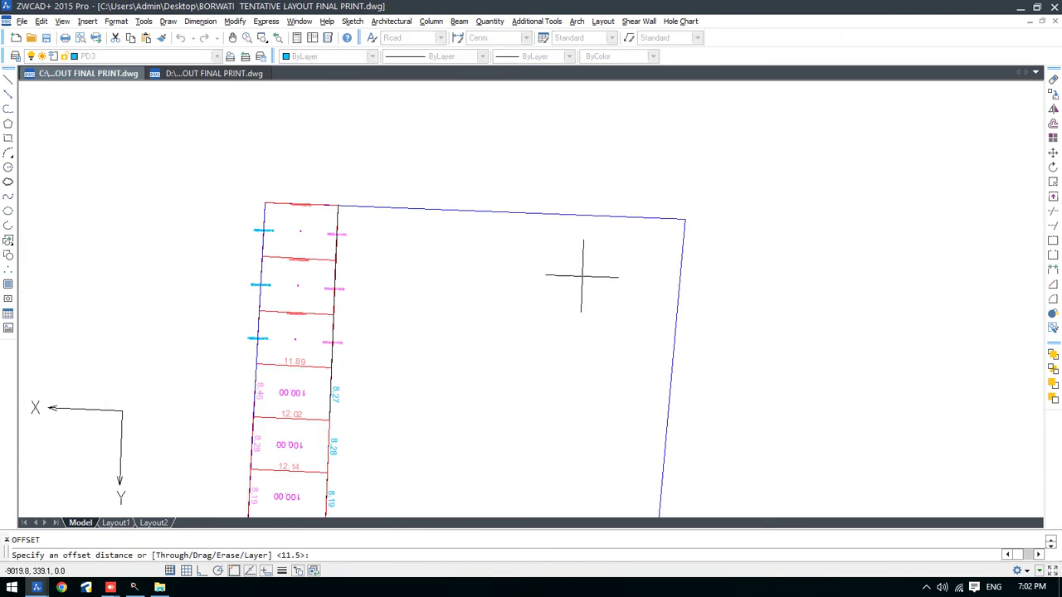
{"action": "type", "text": "12"}
{"action": "key", "text": "Return"}
{"action": "left_click", "coordinate": [614, 220]}
{"action": "left_click", "coordinate": [652, 241]}
{"action": "key", "text": "Escape"}
Step: Offset the plot strip's right edge by 9 units
{"action": "middle_click_drag", "start_coordinate": [346, 451], "coordinate": [314, 367]}
{"action": "scroll", "coordinate": [314, 367], "scroll_direction": "up", "scroll_amount": 2}
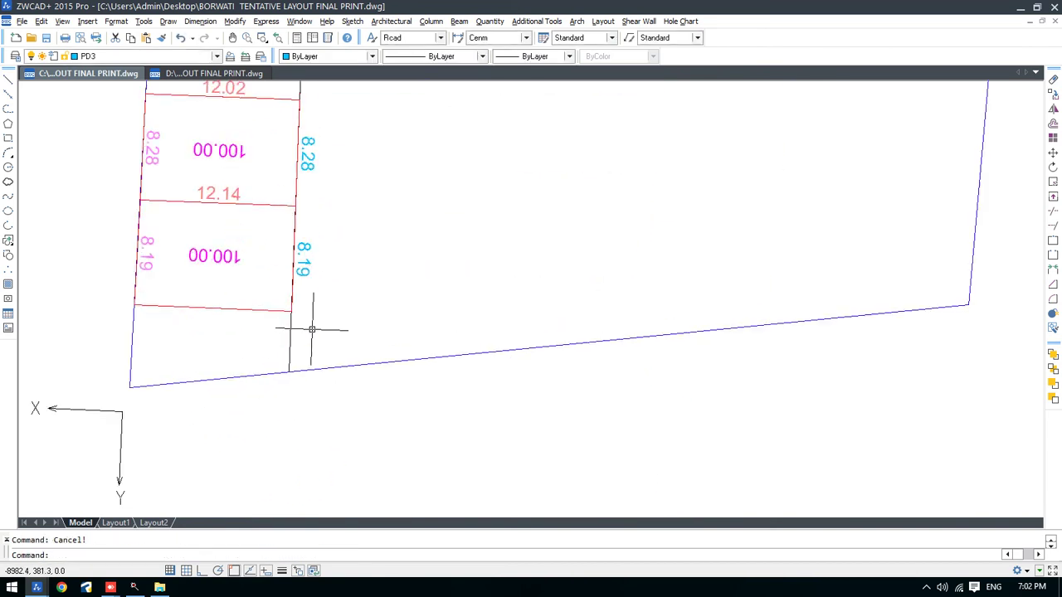
{"action": "key", "text": "Return"}
{"action": "type", "text": "9"}
{"action": "key", "text": "Return"}
{"action": "left_click", "coordinate": [287, 338]}
{"action": "scroll", "coordinate": [497, 294], "scroll_direction": "down", "scroll_amount": 4}
{"action": "key", "text": "Escape"}
Step: Try extending a guide line with the EX command
{"action": "scroll", "coordinate": [438, 232], "scroll_direction": "up", "scroll_amount": 3}
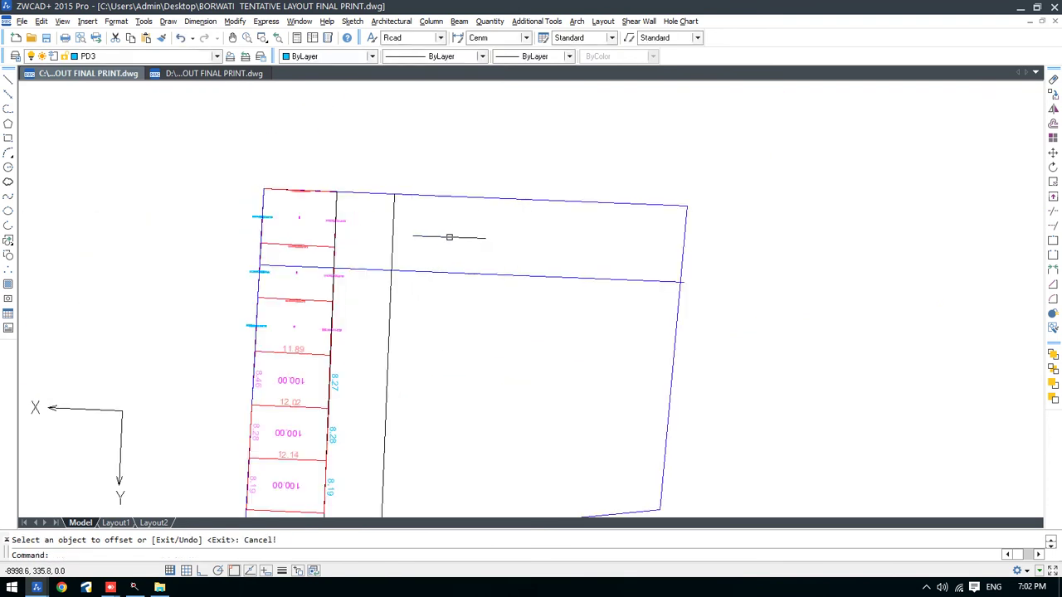
{"action": "scroll", "coordinate": [427, 230], "scroll_direction": "up", "scroll_amount": 2}
{"action": "scroll", "coordinate": [386, 178], "scroll_direction": "up", "scroll_amount": 3}
{"action": "type", "text": "ex"}
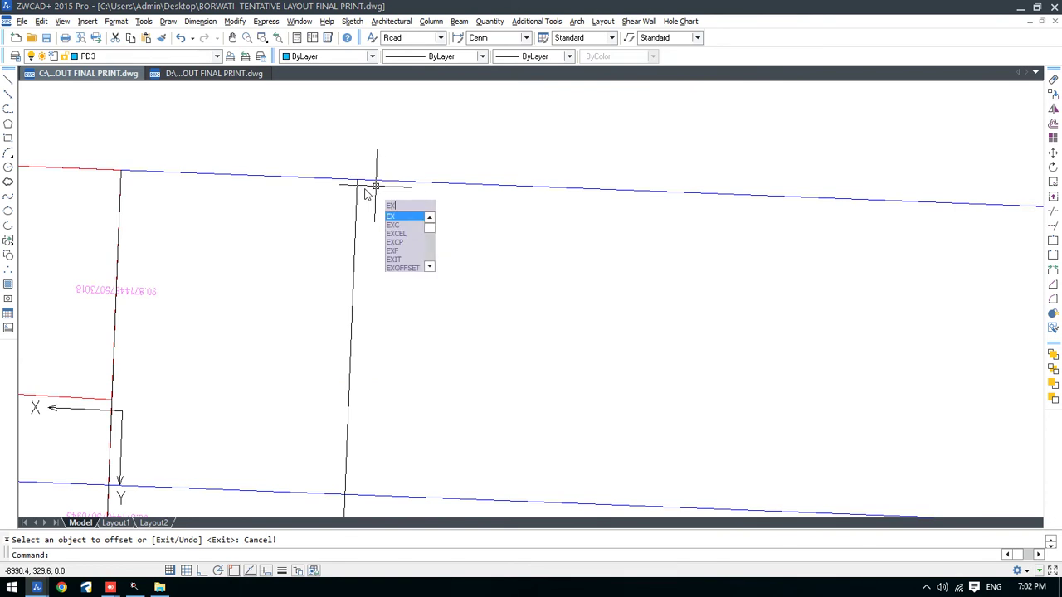
{"action": "key", "text": "Return"}
{"action": "key", "text": "Return"}
{"action": "left_click", "coordinate": [357, 186]}
{"action": "scroll", "coordinate": [365, 183], "scroll_direction": "down", "scroll_amount": 2}
{"action": "key", "text": "Escape"}
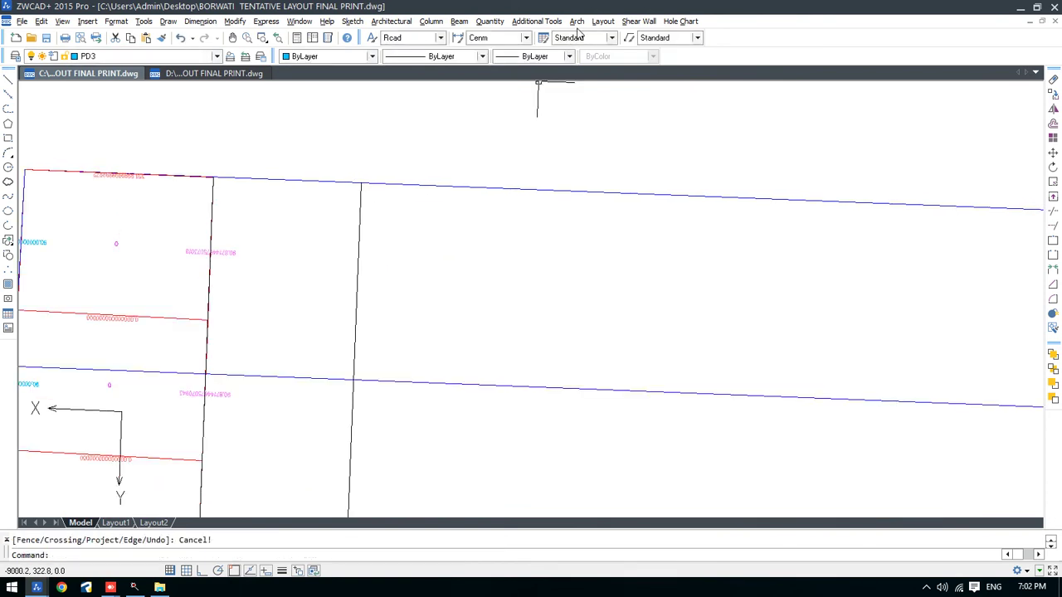
Step: Create a 200.00-area plot along the top edge using Create Plot and Table
{"action": "left_click", "coordinate": [603, 20]}
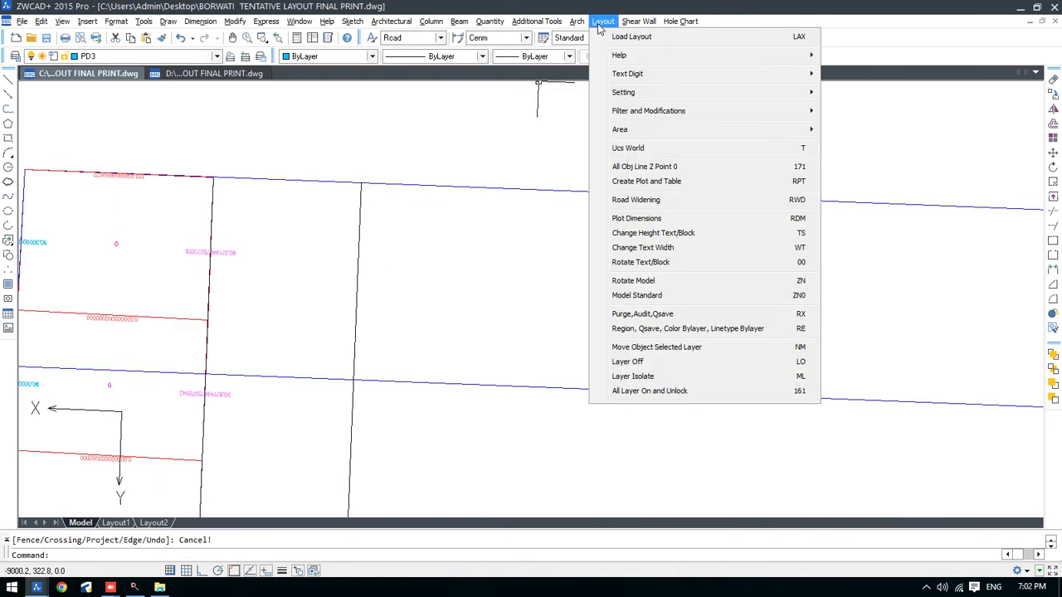
{"action": "left_click", "coordinate": [678, 183]}
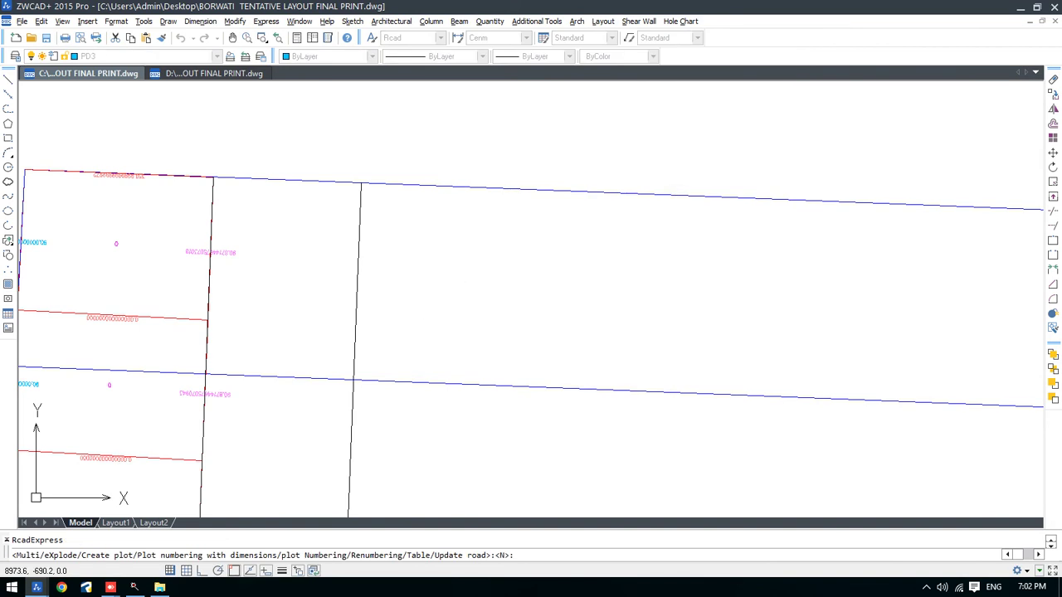
{"action": "type", "text": "C"}
{"action": "key", "text": "Return"}
{"action": "type", "text": "2"}
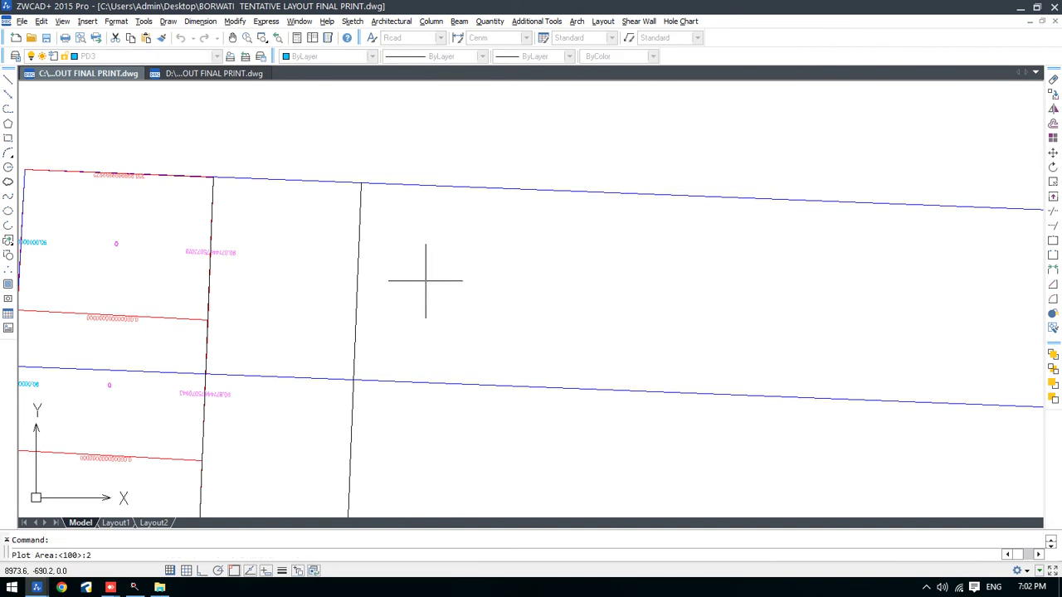
{"action": "type", "text": "0"}
{"action": "key", "text": "Return"}
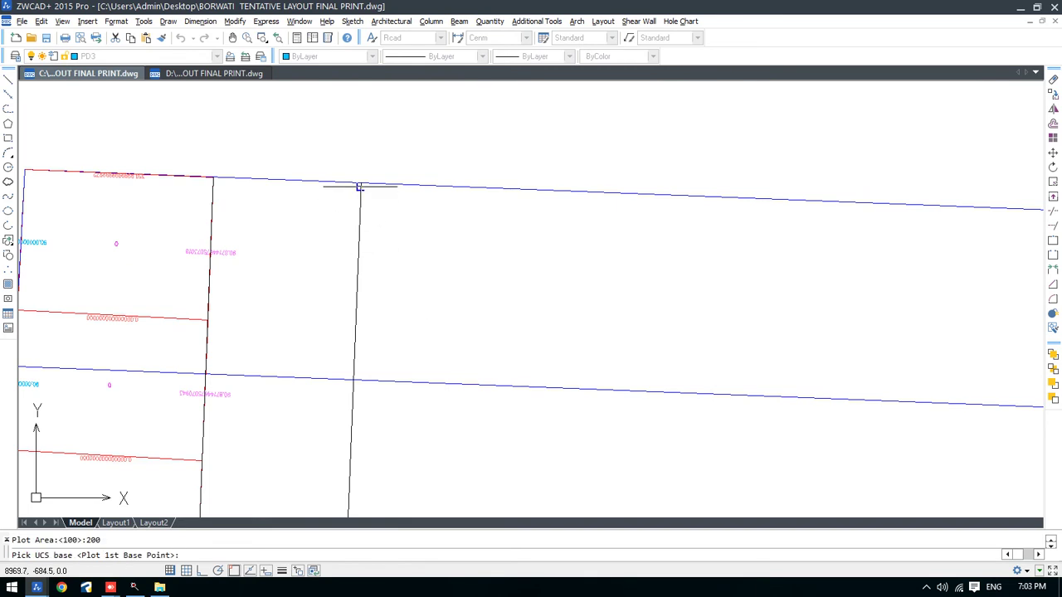
{"action": "left_click", "coordinate": [360, 183]}
{"action": "left_click", "coordinate": [530, 190]}
{"action": "left_click", "coordinate": [354, 380]}
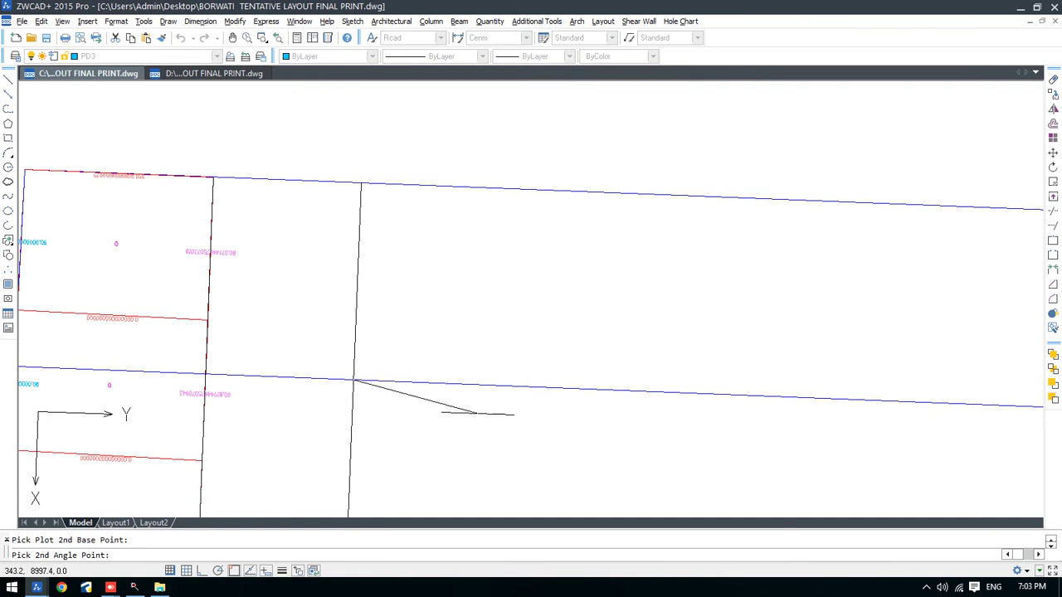
{"action": "left_click", "coordinate": [531, 386]}
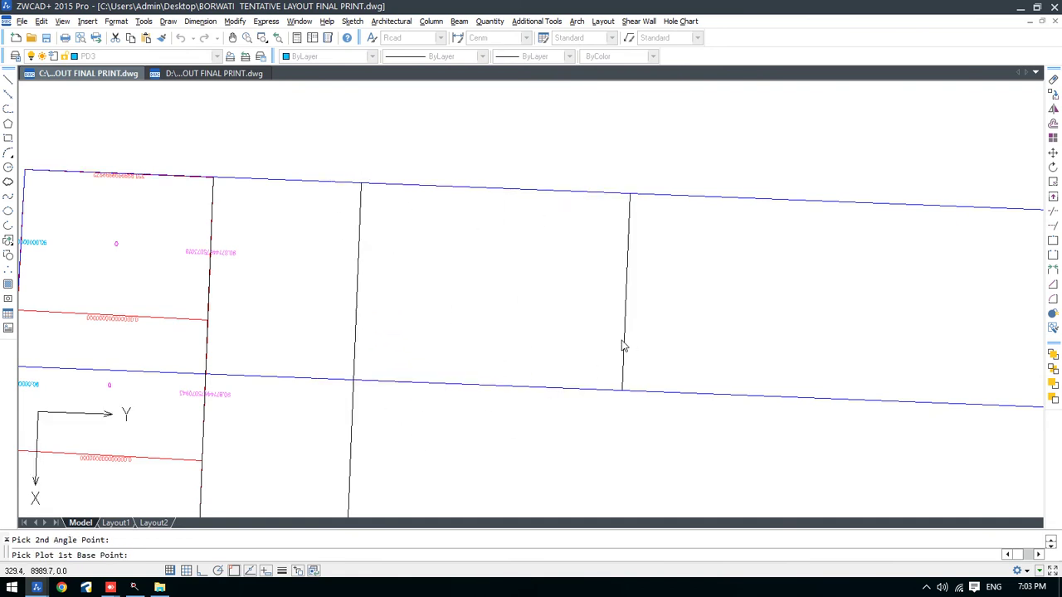
{"action": "left_click", "coordinate": [508, 352]}
Step: Add a 100.00-area plot beside the 200.00 plot
{"action": "scroll", "coordinate": [498, 319], "scroll_direction": "down", "scroll_amount": 4}
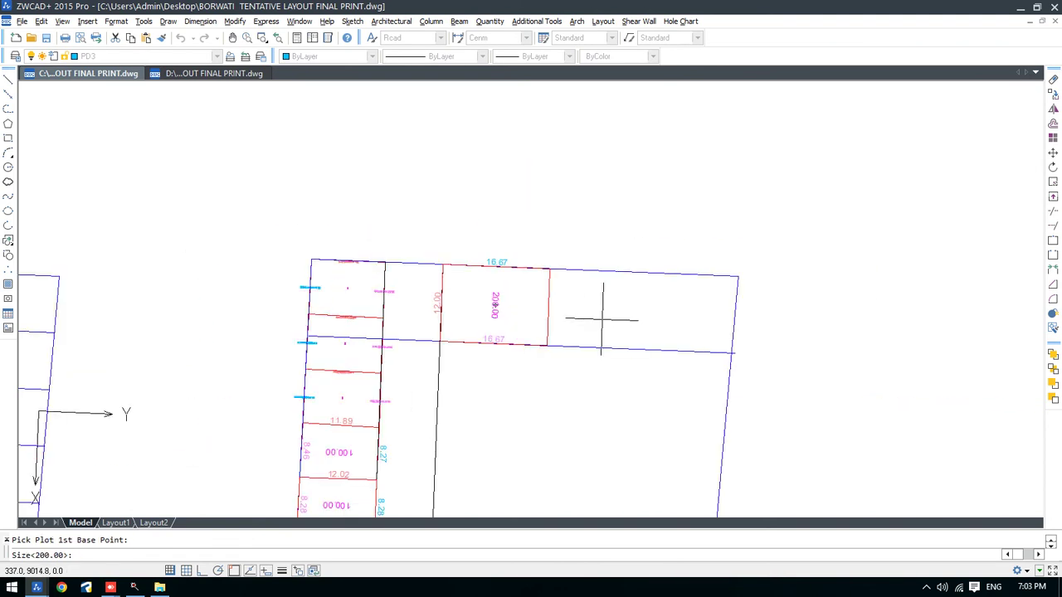
{"action": "scroll", "coordinate": [603, 319], "scroll_direction": "up", "scroll_amount": 2}
{"action": "type", "text": "100"}
{"action": "key", "text": "Return"}
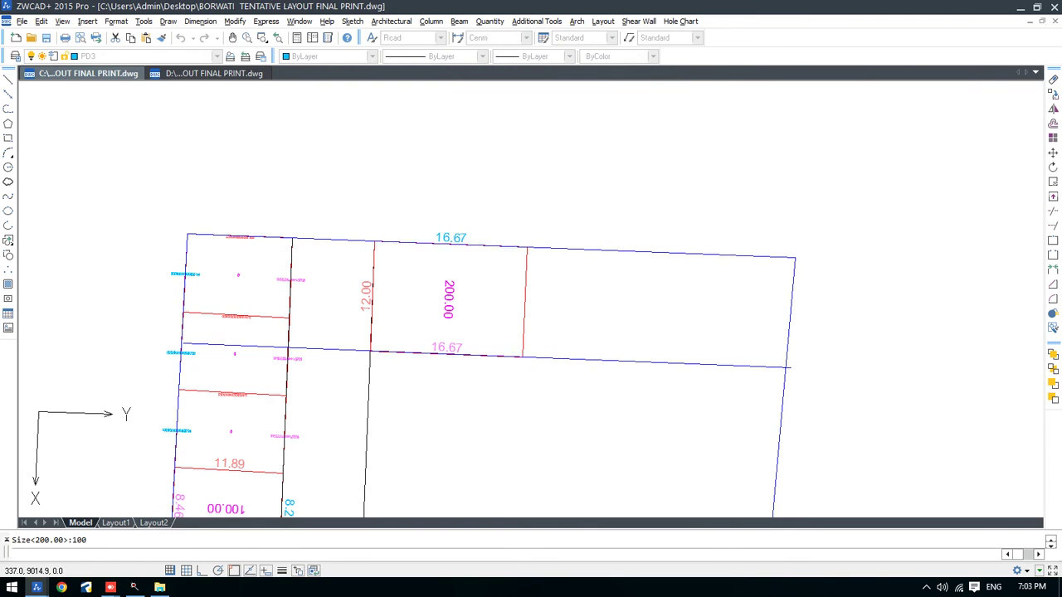
{"action": "left_click", "coordinate": [600, 320]}
{"action": "key", "text": "Escape"}
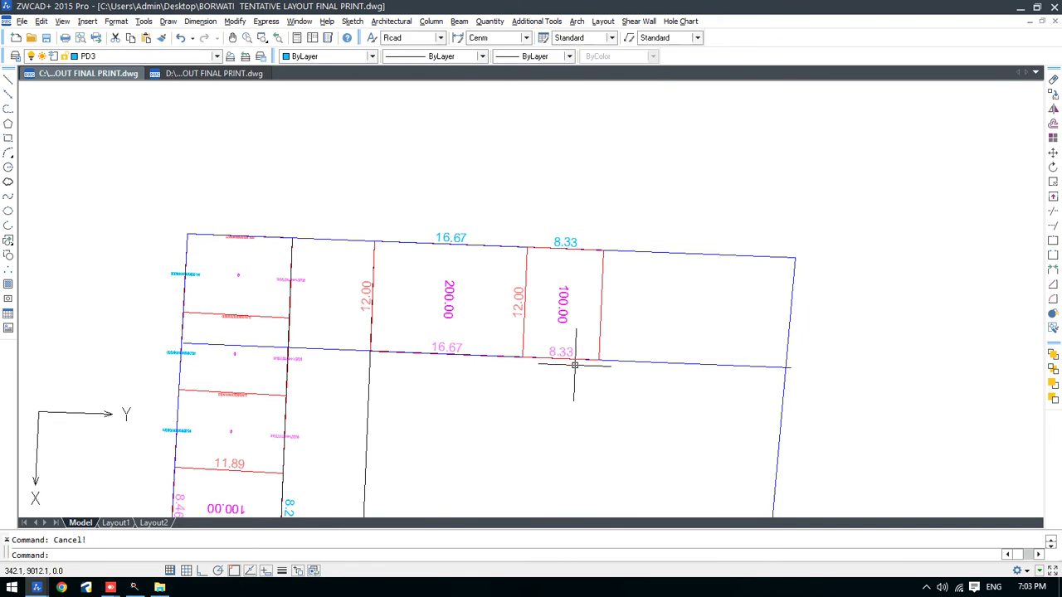
Step: Delete the leftover horizontal guide line
{"action": "scroll", "coordinate": [525, 263], "scroll_direction": "down", "scroll_amount": 4}
{"action": "left_click", "coordinate": [507, 336]}
{"action": "left_click", "coordinate": [419, 361]}
{"action": "scroll", "coordinate": [624, 281], "scroll_direction": "up", "scroll_amount": 3}
{"action": "key", "text": "Delete"}
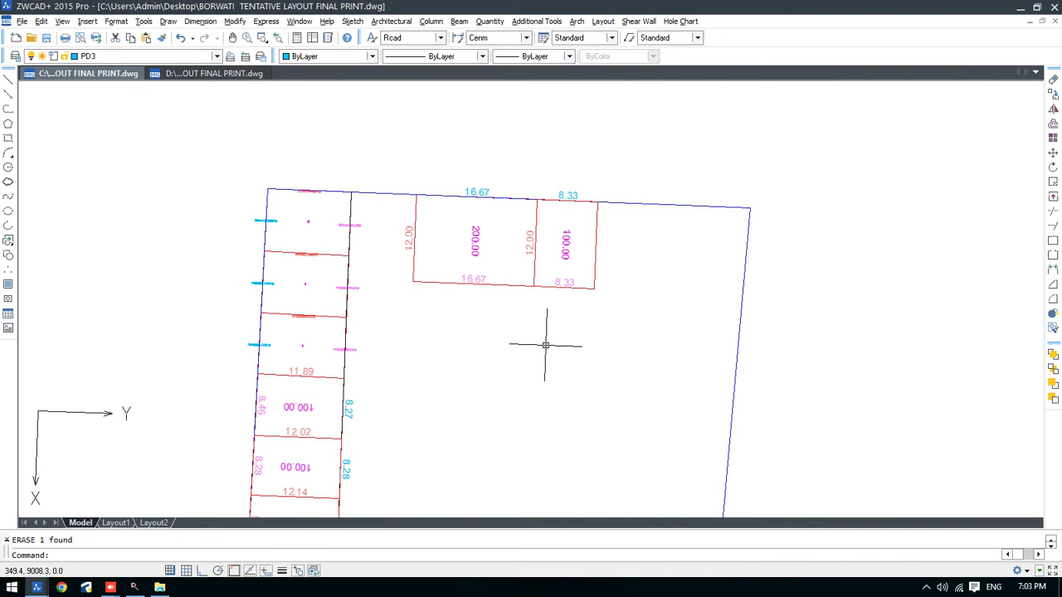
Step: Reset the UCS to World via Layout > Ucs World and recentre on the 200.00 and 100.00 plots
{"action": "left_click", "coordinate": [603, 21]}
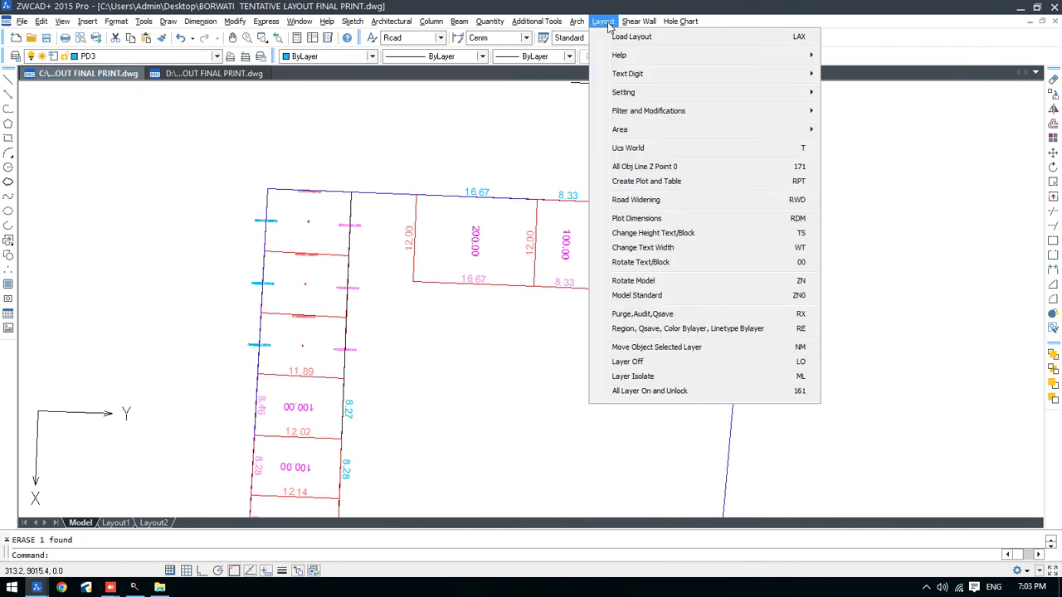
{"action": "left_click", "coordinate": [119, 445]}
{"action": "middle_click_drag", "start_coordinate": [143, 444], "coordinate": [249, 415]}
{"action": "key", "text": "Escape"}
{"action": "scroll", "coordinate": [196, 398], "scroll_direction": "down", "scroll_amount": 2}
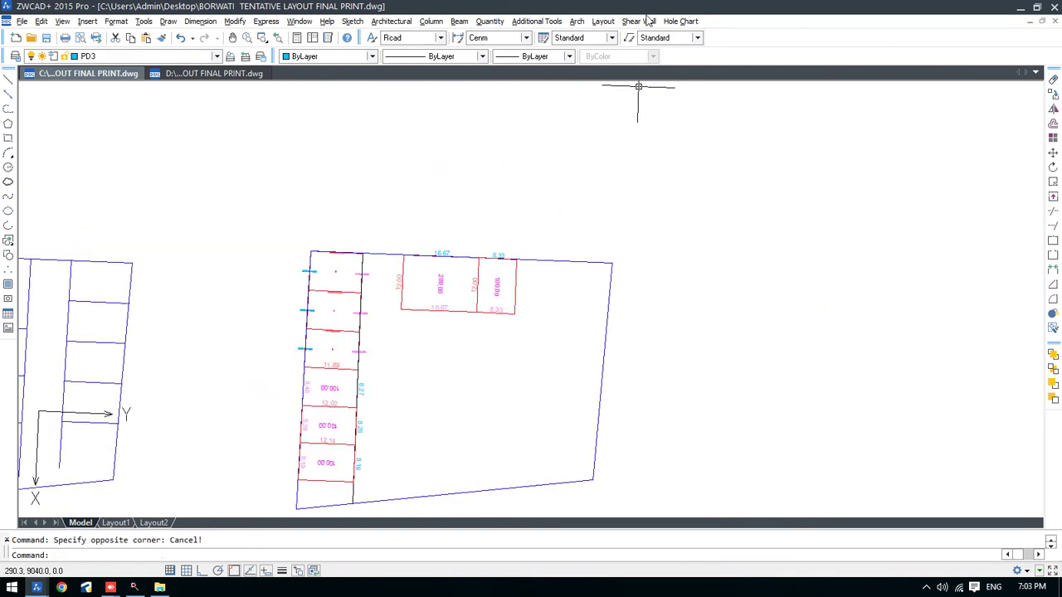
{"action": "left_click", "coordinate": [604, 22]}
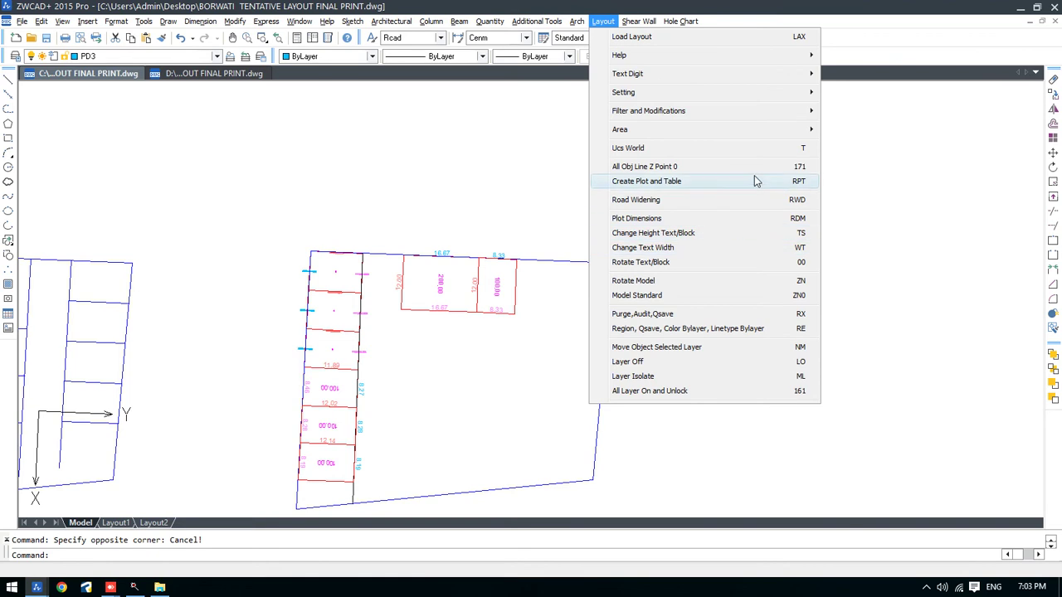
{"action": "left_click", "coordinate": [701, 148]}
{"action": "middle_click_drag", "start_coordinate": [183, 450], "coordinate": [208, 407]}
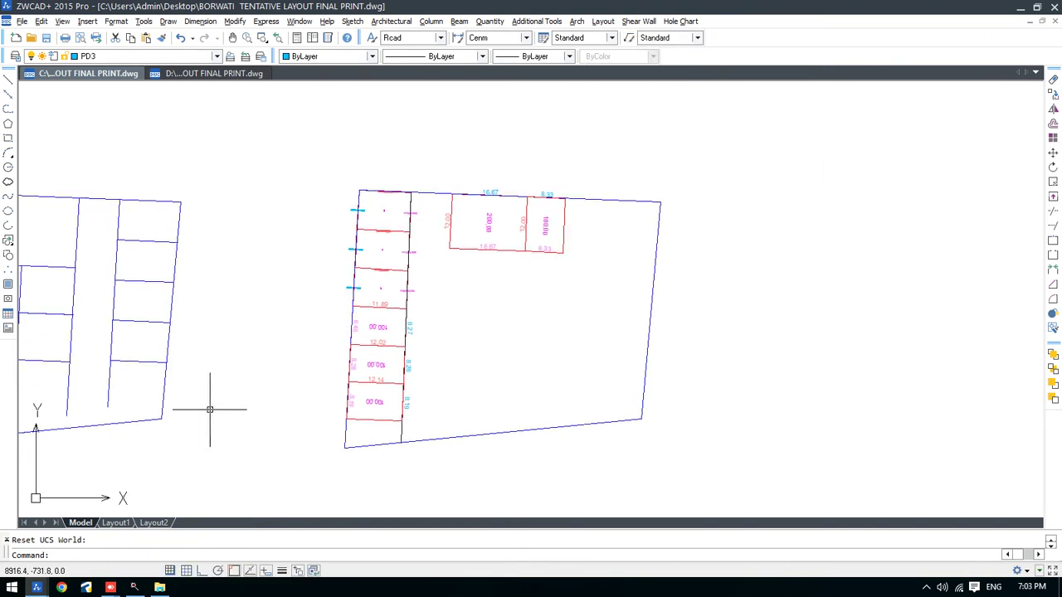
{"action": "scroll", "coordinate": [519, 247], "scroll_direction": "up", "scroll_amount": 2}
{"action": "scroll", "coordinate": [519, 248], "scroll_direction": "up", "scroll_amount": 1}
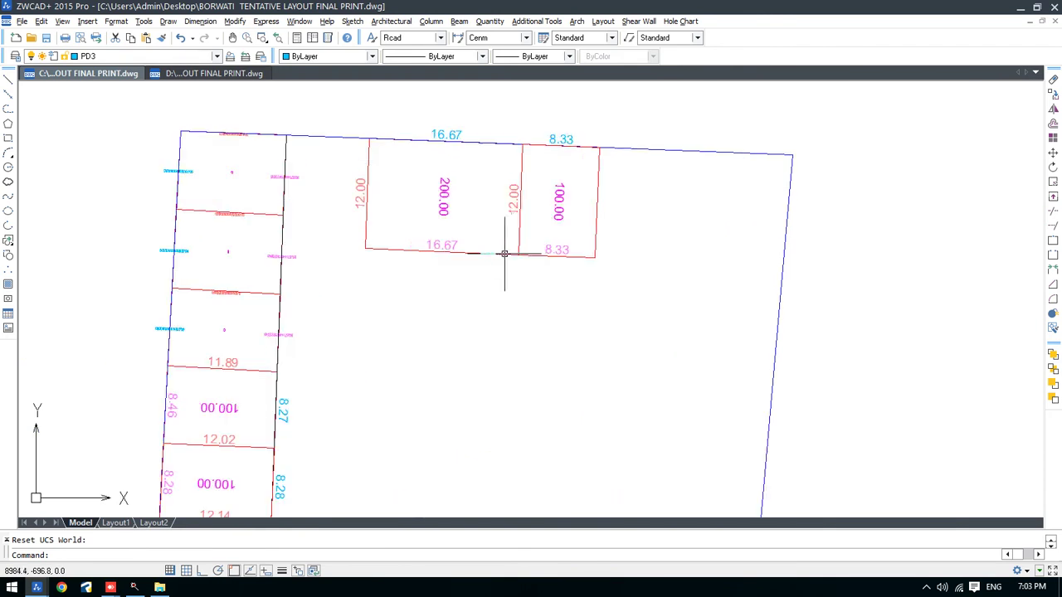
{"action": "left_click", "coordinate": [503, 253]}
{"action": "key", "text": "Escape"}
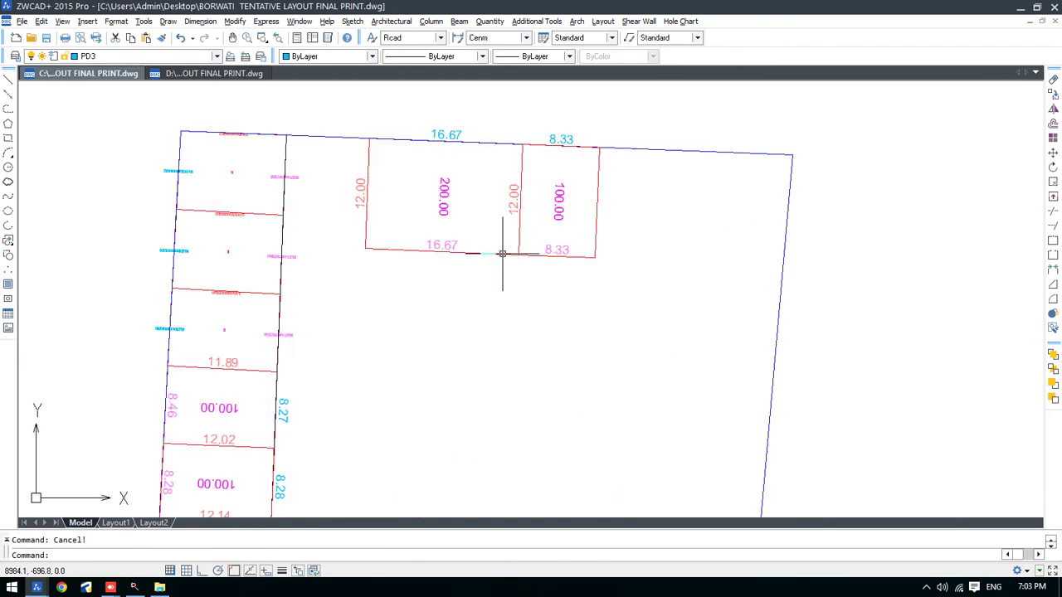
{"action": "left_click", "coordinate": [603, 21]}
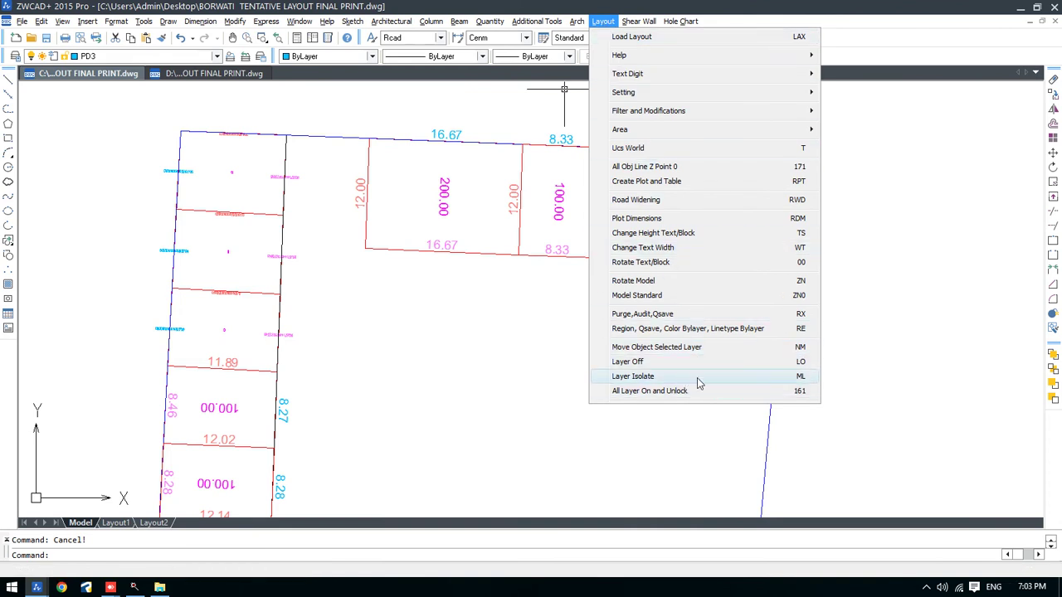
Step: Isolate the plot outlines' layer and move the outlines horizontally to the right
{"action": "left_click", "coordinate": [699, 380]}
{"action": "left_click", "coordinate": [475, 253]}
{"action": "key", "text": "Return"}
{"action": "scroll", "coordinate": [474, 252], "scroll_direction": "down", "scroll_amount": 4}
{"action": "left_click", "coordinate": [584, 156]}
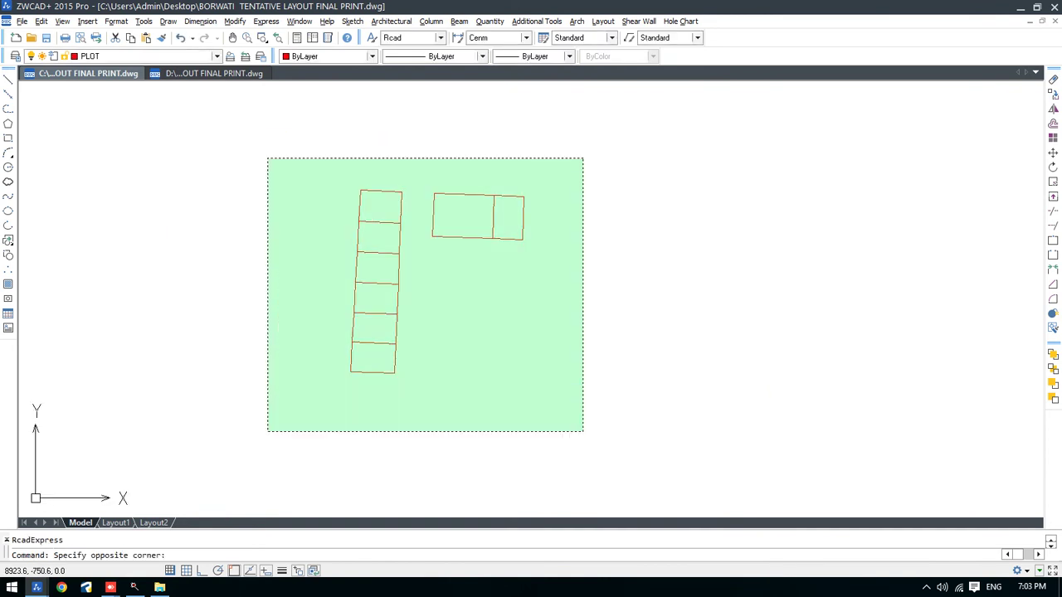
{"action": "left_click", "coordinate": [341, 379]}
{"action": "type", "text": "M"}
{"action": "key", "text": "Return"}
{"action": "left_click", "coordinate": [406, 337]}
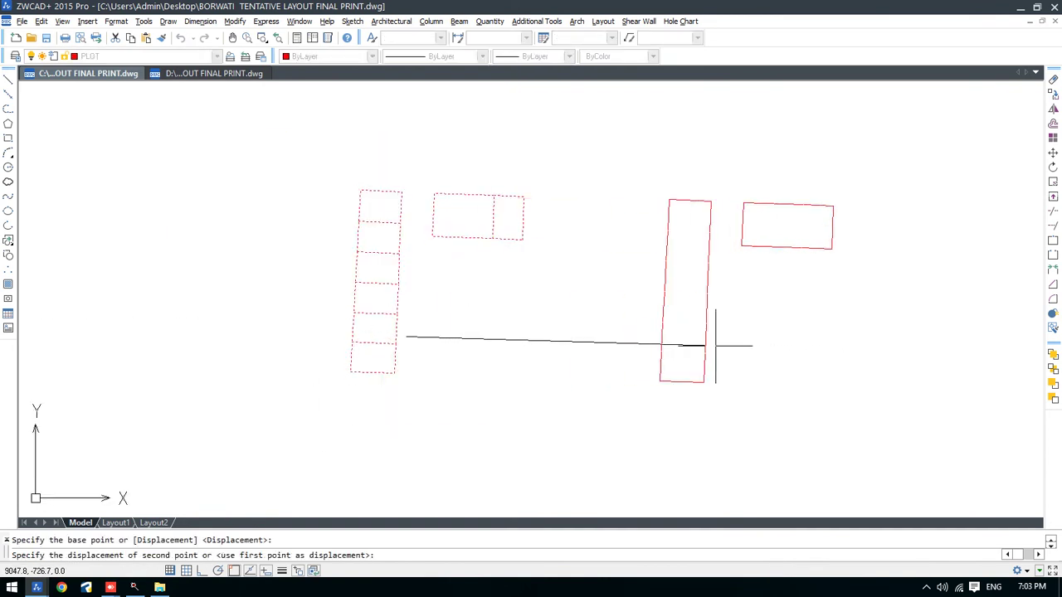
{"action": "key", "text": "F8"}
{"action": "left_click", "coordinate": [723, 337]}
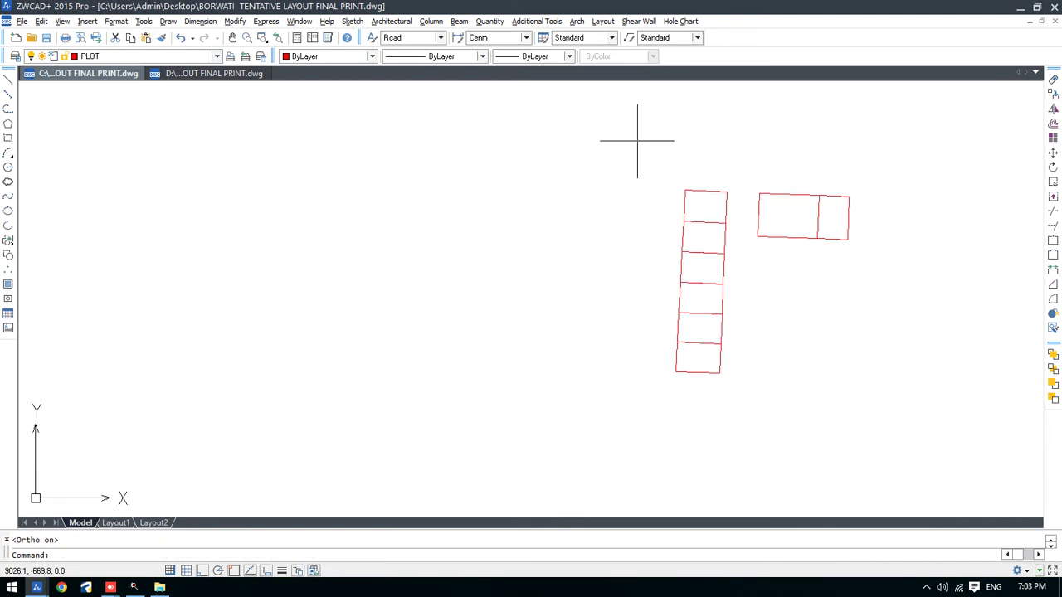
Step: Turn all layers back on and unlock them
{"action": "left_click", "coordinate": [605, 21]}
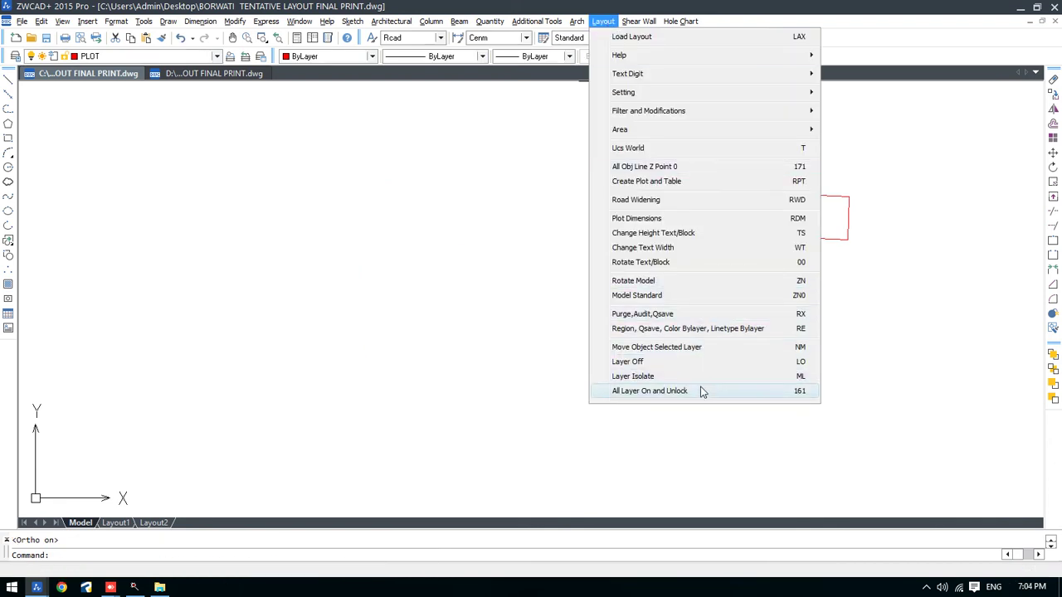
{"action": "left_click", "coordinate": [705, 389]}
{"action": "scroll", "coordinate": [823, 220], "scroll_direction": "up", "scroll_amount": 2}
{"action": "scroll", "coordinate": [830, 217], "scroll_direction": "up", "scroll_amount": 1}
Step: Extend three plot lines down to the bottom boundary edge
{"action": "key", "text": "space"}
{"action": "left_click", "coordinate": [838, 178]}
{"action": "left_click", "coordinate": [547, 461]}
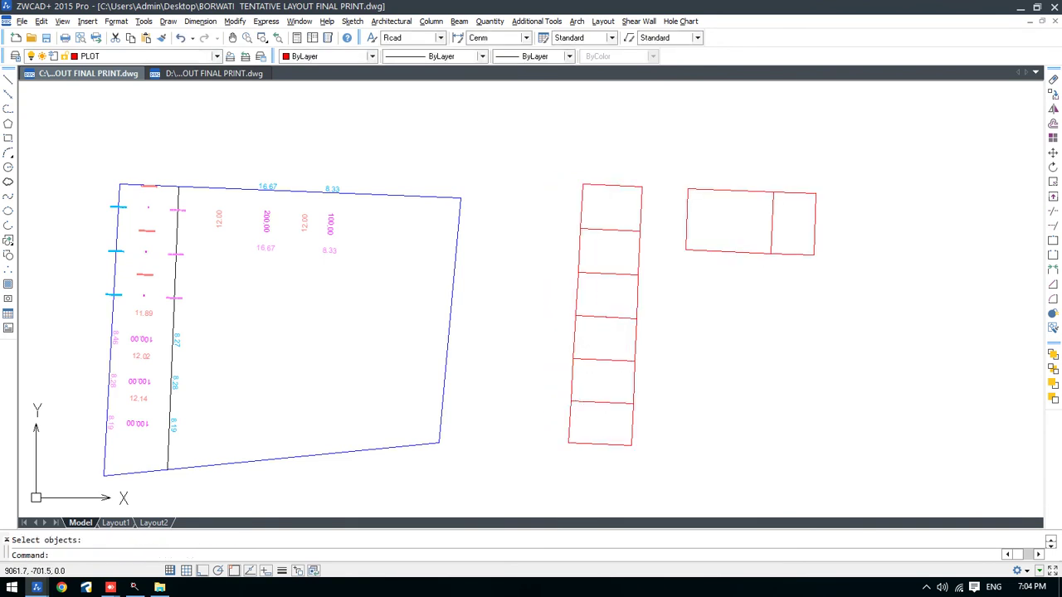
{"action": "scroll", "coordinate": [704, 283], "scroll_direction": "down", "scroll_amount": 4}
{"action": "scroll", "coordinate": [622, 266], "scroll_direction": "up", "scroll_amount": 5}
{"action": "key", "text": "Return"}
Step: Copy the whole left plot layout to the right
{"action": "key", "text": "Return"}
{"action": "left_click", "coordinate": [732, 374]}
{"action": "left_click", "coordinate": [678, 373]}
{"action": "left_click", "coordinate": [815, 375]}
{"action": "key", "text": "Escape"}
{"action": "scroll", "coordinate": [564, 372], "scroll_direction": "down", "scroll_amount": 3}
{"action": "left_click_drag", "start_coordinate": [470, 437], "coordinate": [695, 256]}
{"action": "type", "text": "co"}
{"action": "key", "text": "Return"}
{"action": "left_click", "coordinate": [630, 304]}
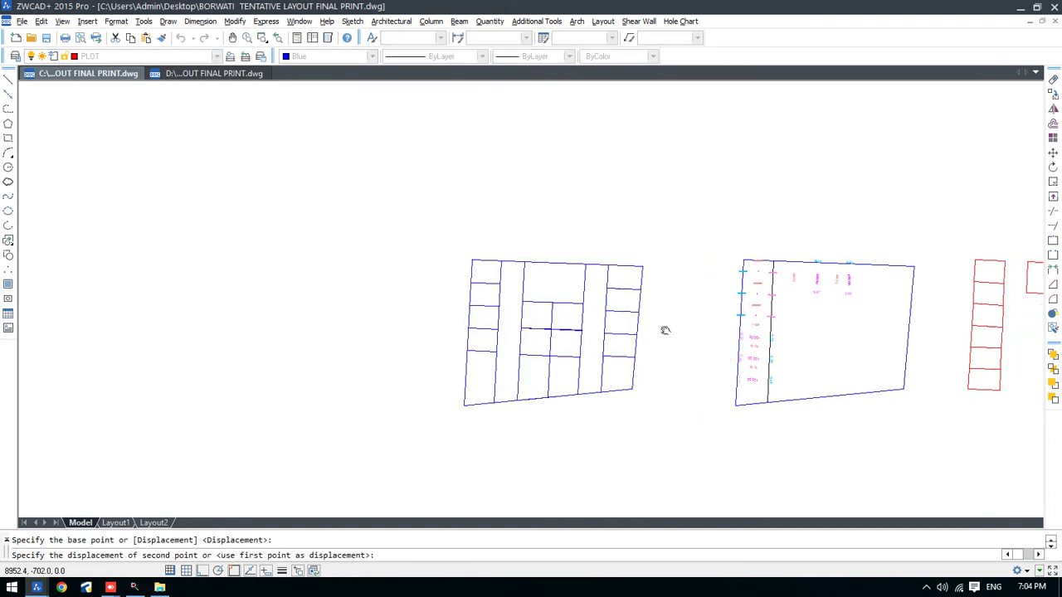
{"action": "middle_click_drag", "start_coordinate": [761, 323], "coordinate": [371, 337]}
{"action": "left_click", "coordinate": [865, 315]}
{"action": "key", "text": "Escape"}
Step: Explode the red plots into separate lines with X
{"action": "scroll", "coordinate": [679, 298], "scroll_direction": "up", "scroll_amount": 2}
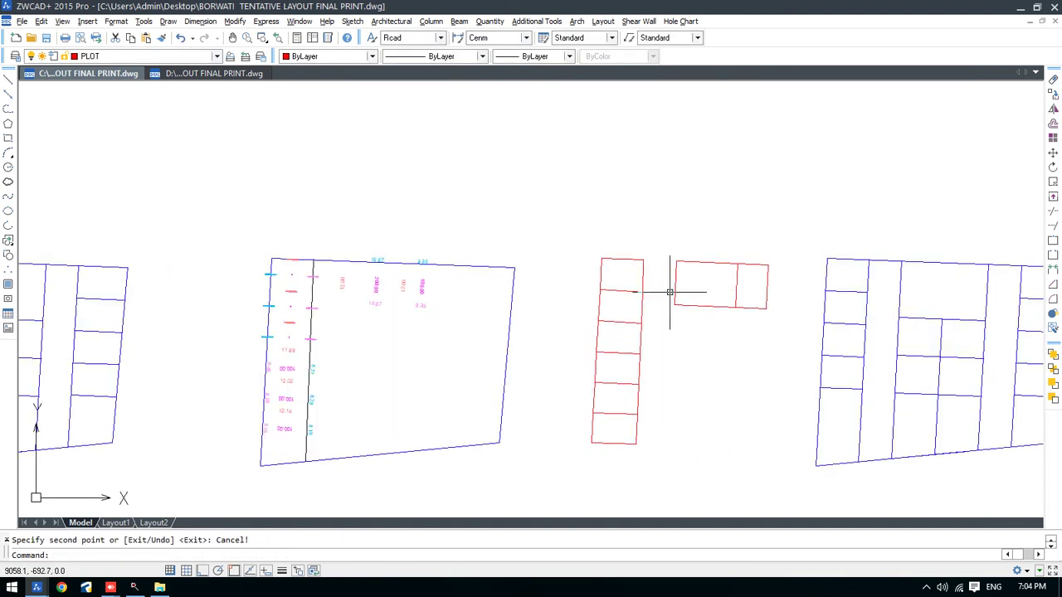
{"action": "middle_click_drag", "start_coordinate": [678, 383], "coordinate": [565, 390]}
{"action": "scroll", "coordinate": [509, 241], "scroll_direction": "up", "scroll_amount": 1}
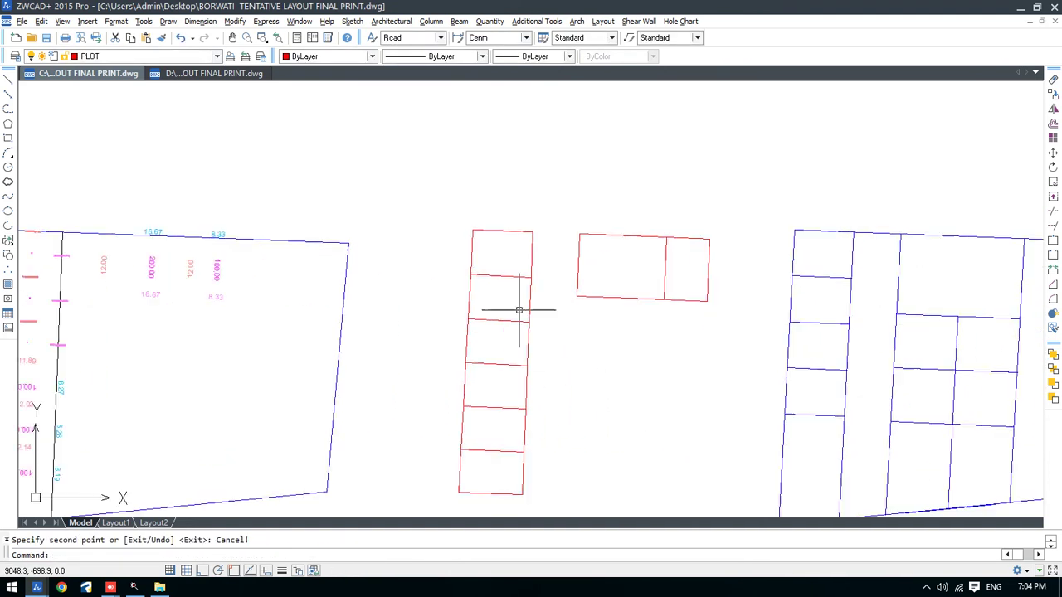
{"action": "scroll", "coordinate": [509, 268], "scroll_direction": "up", "scroll_amount": 1}
{"action": "scroll", "coordinate": [499, 455], "scroll_direction": "down", "scroll_amount": 1}
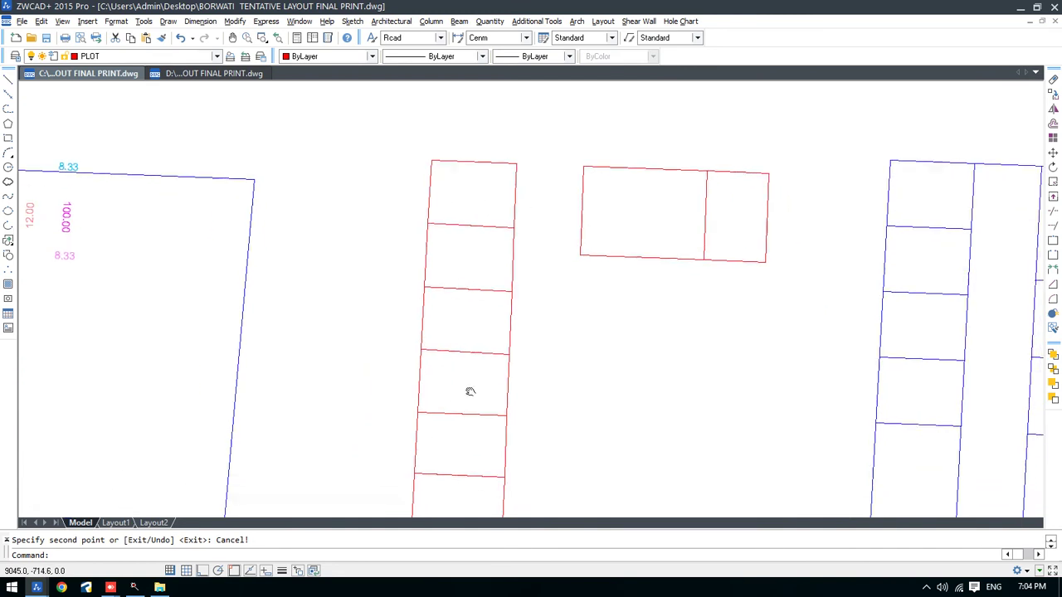
{"action": "scroll", "coordinate": [308, 290], "scroll_direction": "down", "scroll_amount": 1}
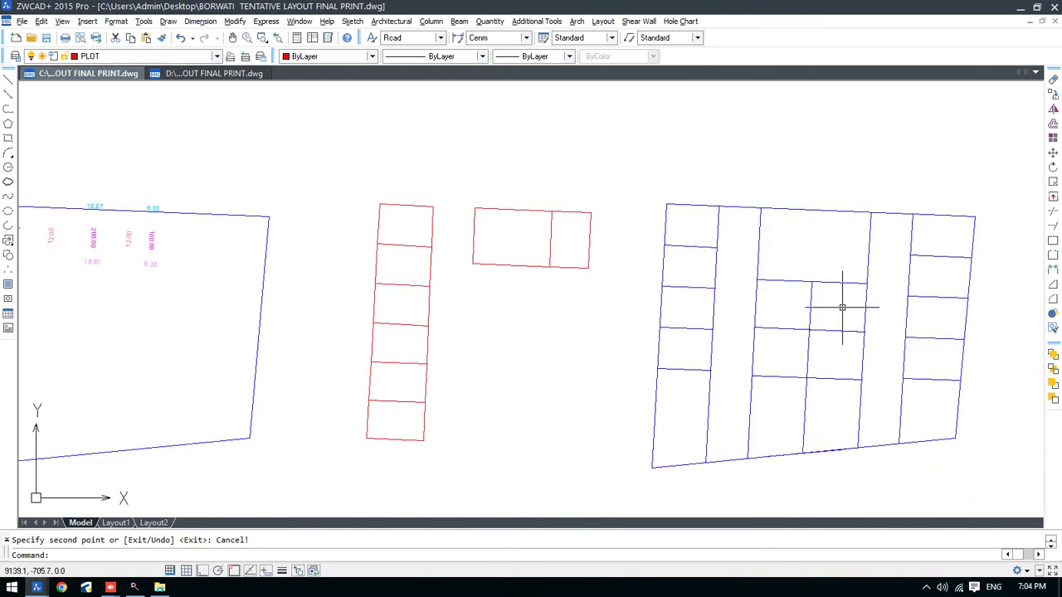
{"action": "type", "text": "x"}
{"action": "key", "text": "space"}
{"action": "left_click", "coordinate": [981, 203]}
{"action": "left_click", "coordinate": [705, 485]}
{"action": "key", "text": "Return"}
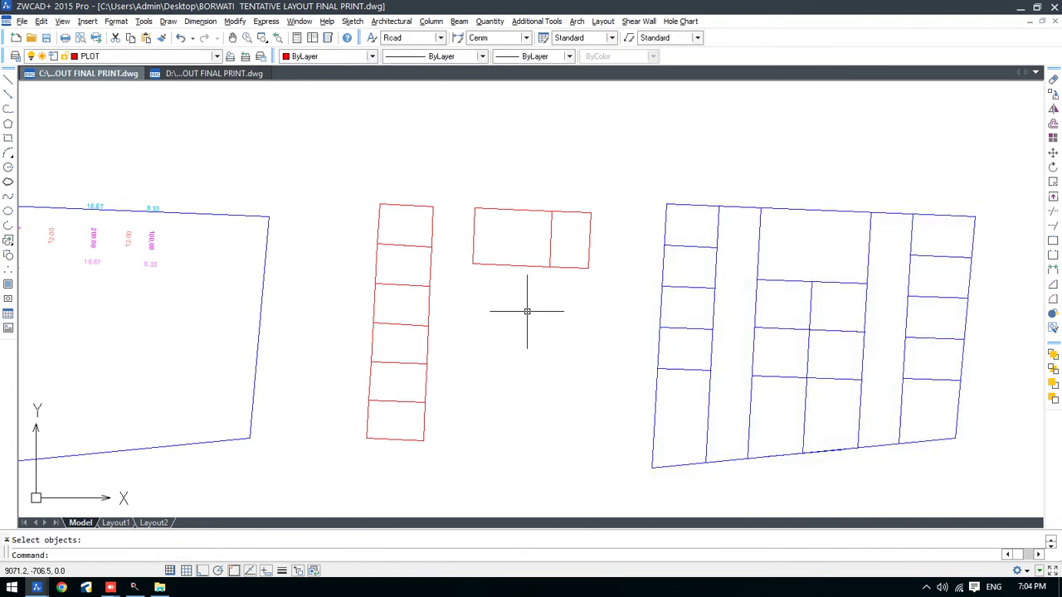
{"action": "left_click", "coordinate": [604, 22]}
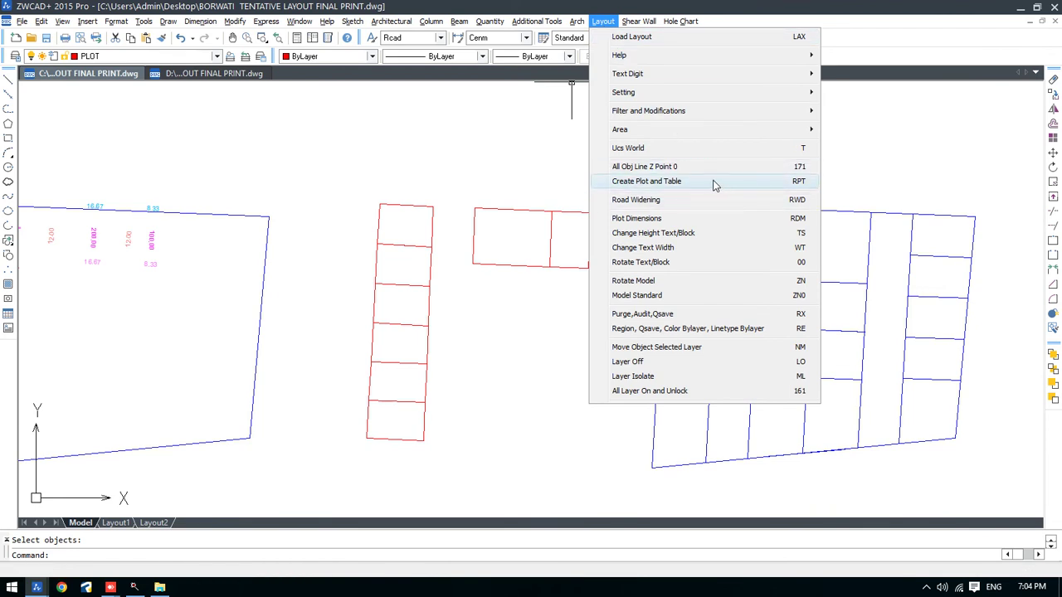
Step: Start plot numbering at plot 1, precision 2, front road width 12, no side road
{"action": "left_click", "coordinate": [714, 182]}
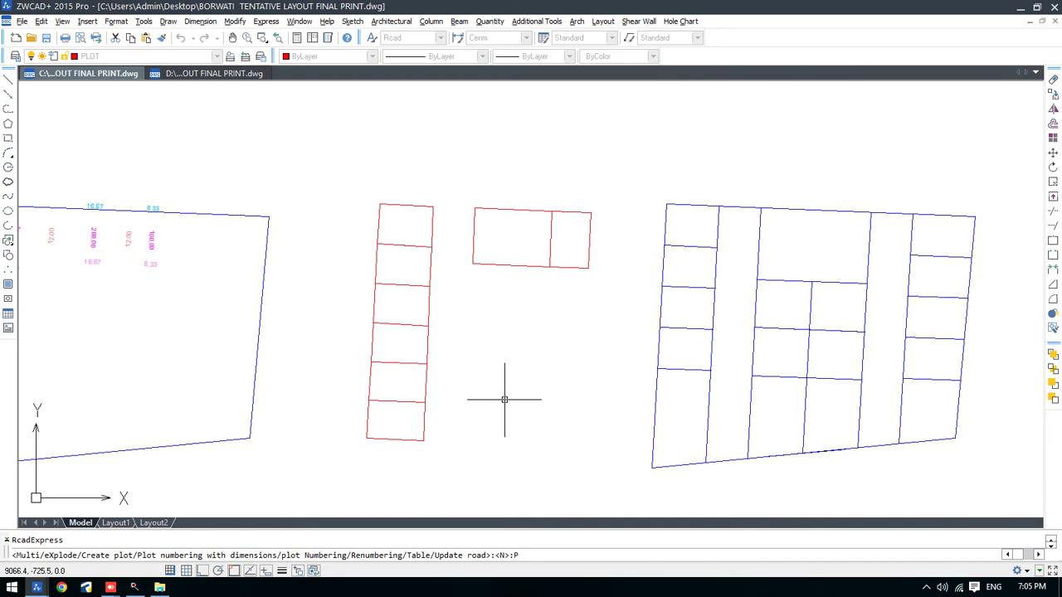
{"action": "key", "text": "Return"}
{"action": "key", "text": "Return"}
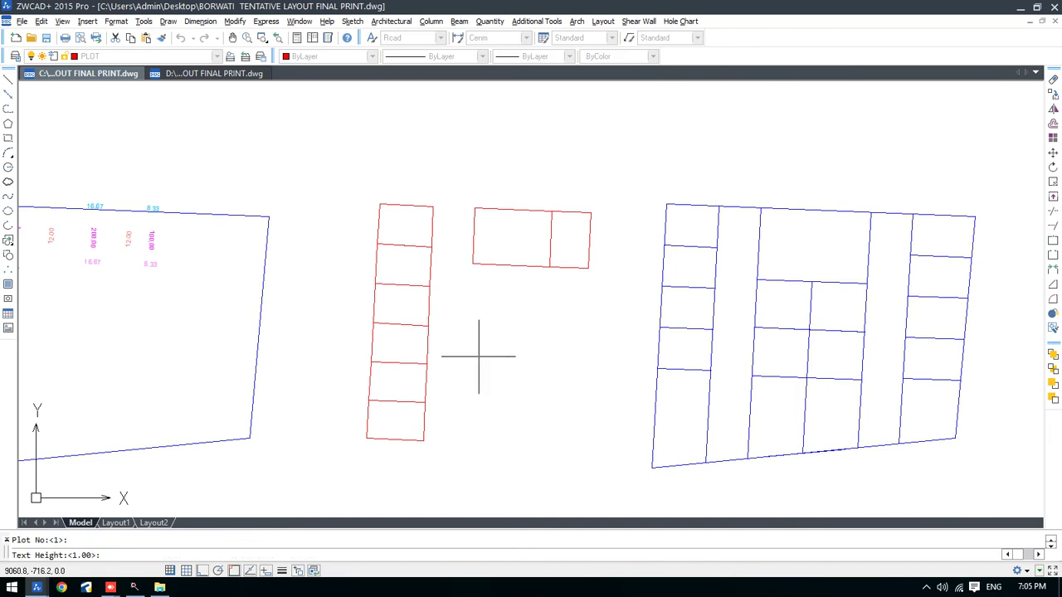
{"action": "key", "text": "Return"}
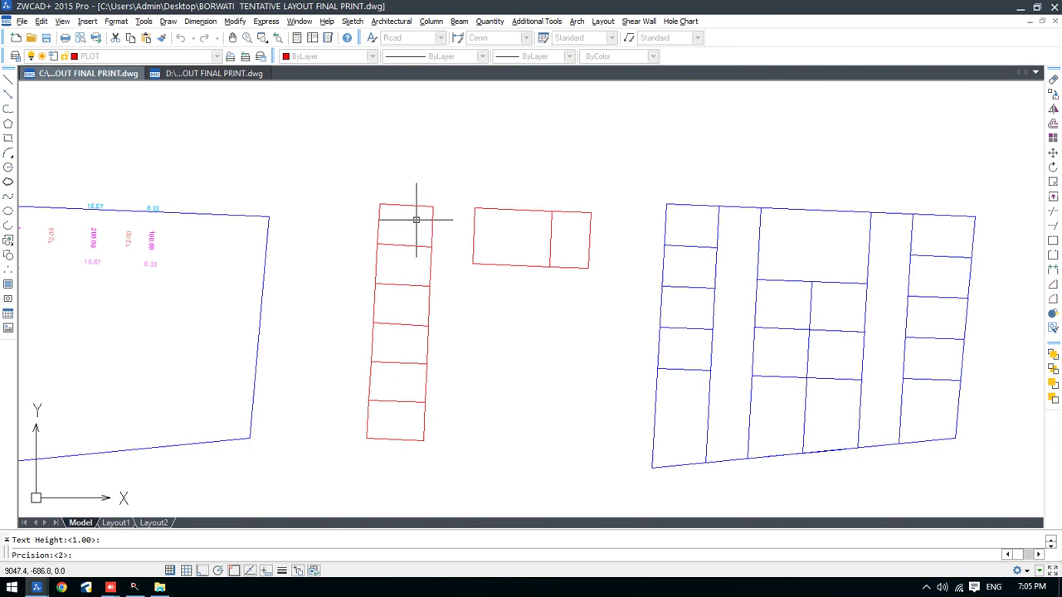
{"action": "key", "text": "Return"}
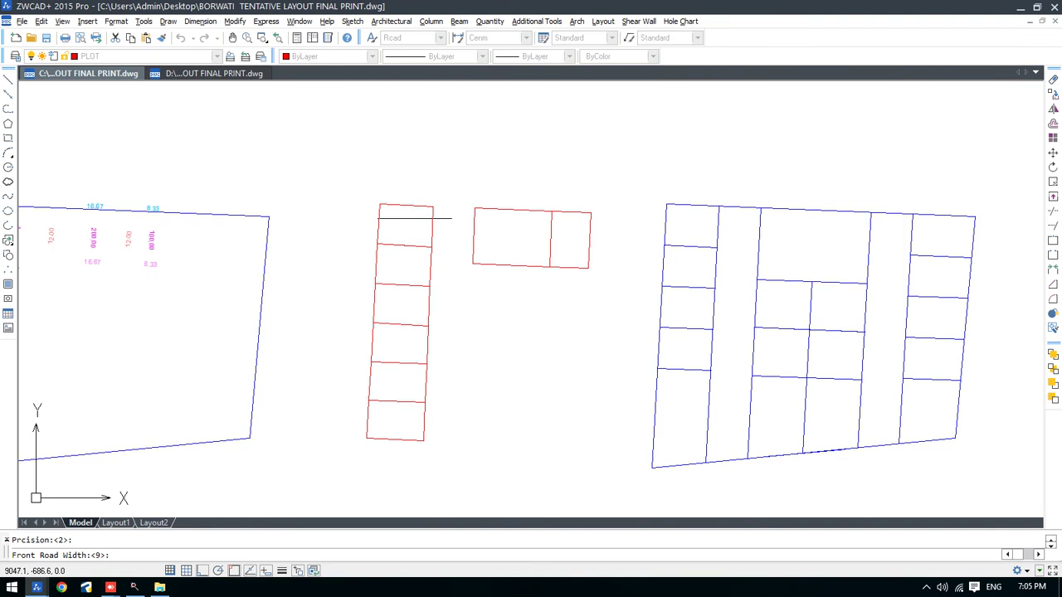
{"action": "scroll", "coordinate": [413, 218], "scroll_direction": "up", "scroll_amount": 2}
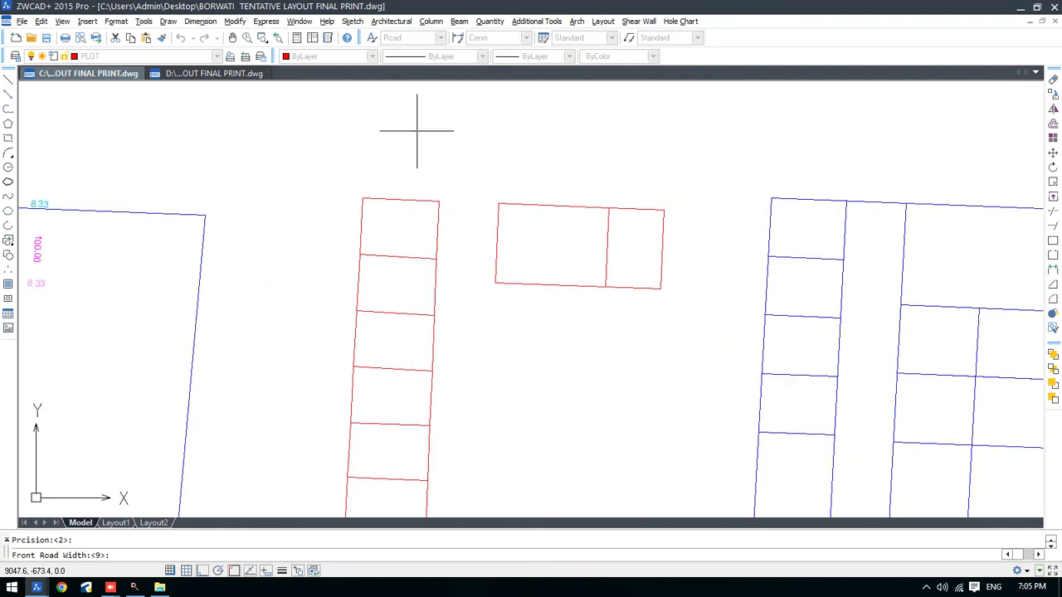
{"action": "type", "text": "12"}
{"action": "key", "text": "Return"}
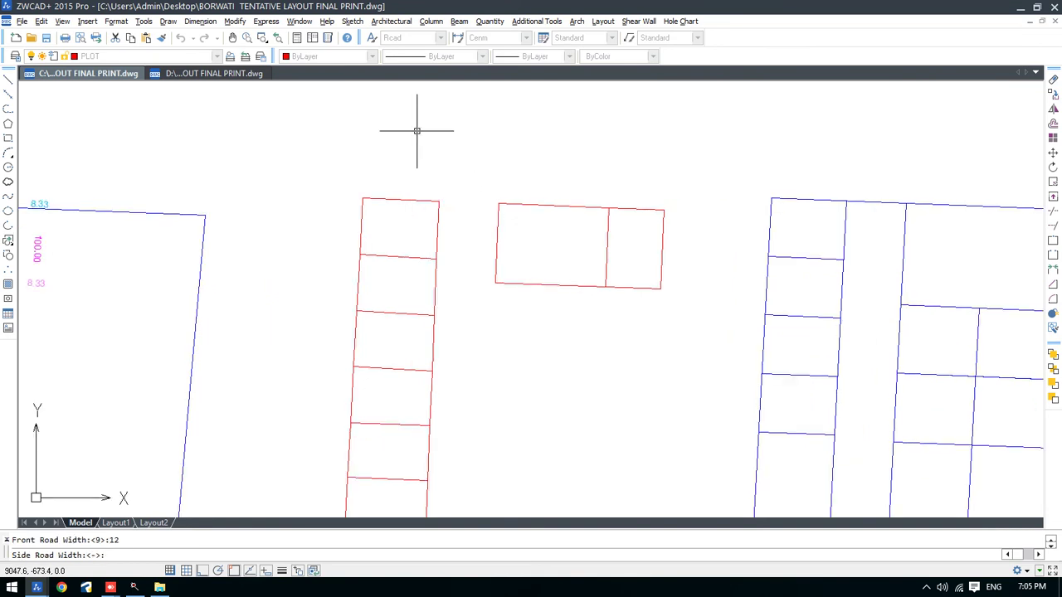
{"action": "key", "text": "Return"}
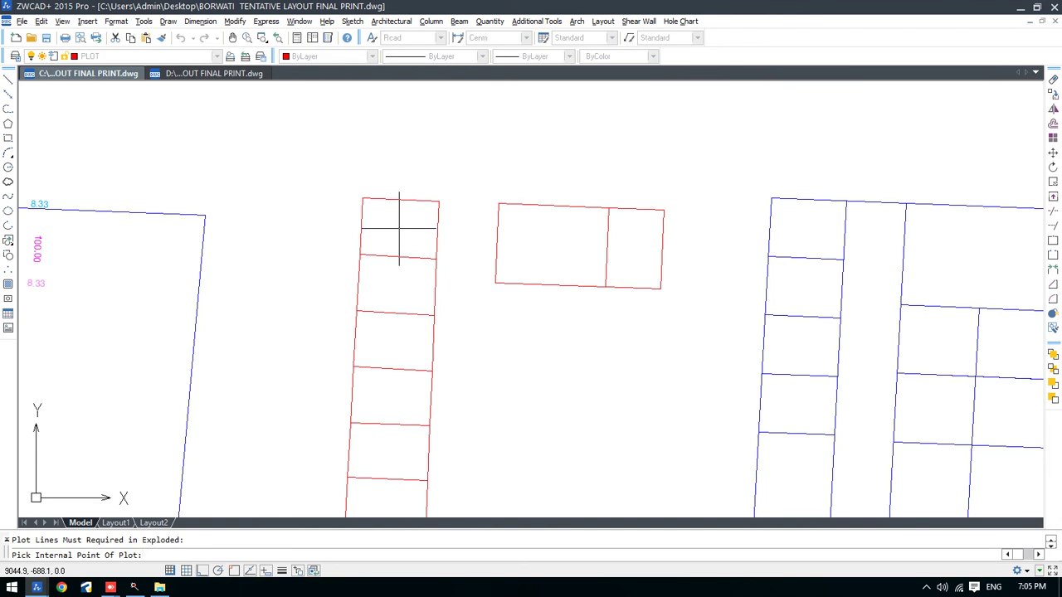
Step: Label each red plot in turn with its number, area and side lengths
{"action": "left_click", "coordinate": [399, 227]}
{"action": "left_click", "coordinate": [395, 287]}
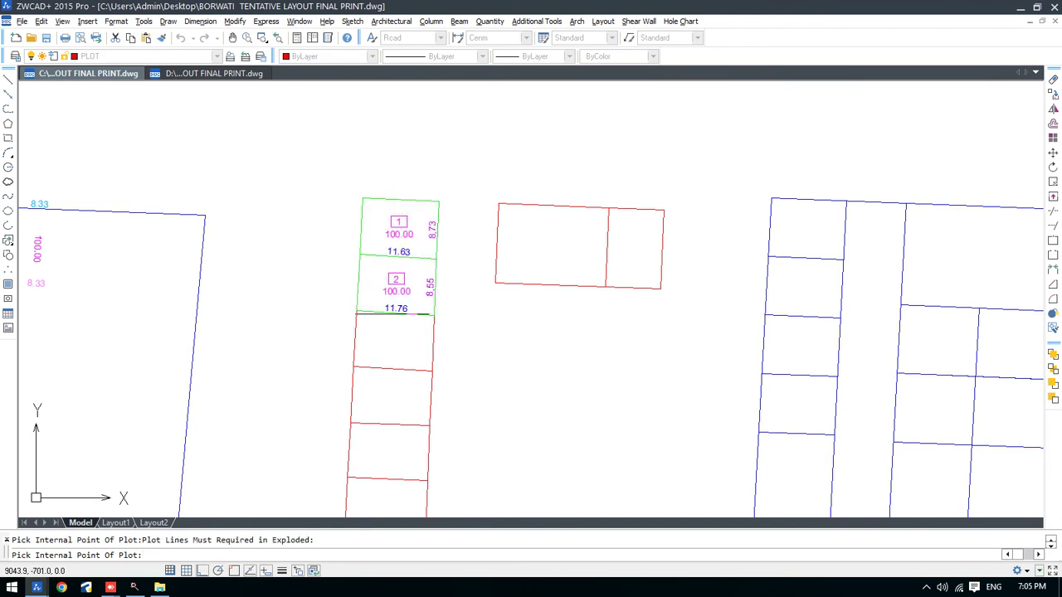
{"action": "left_click", "coordinate": [392, 336]}
{"action": "left_click", "coordinate": [390, 396]}
{"action": "left_click", "coordinate": [387, 452]}
{"action": "middle_click_drag", "start_coordinate": [451, 445], "coordinate": [429, 300]}
{"action": "left_click", "coordinate": [340, 462]}
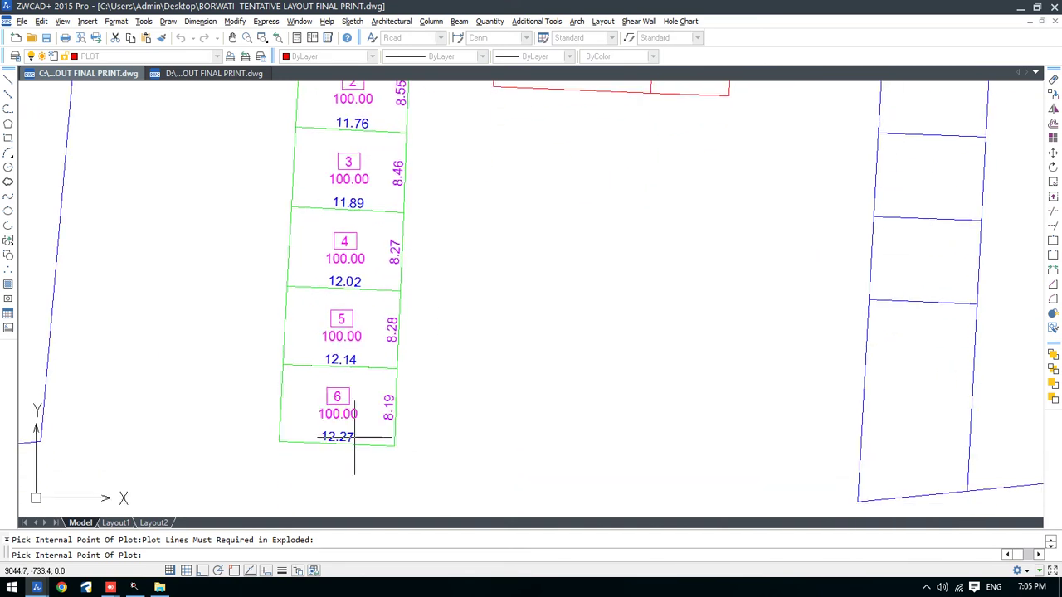
{"action": "scroll", "coordinate": [339, 407], "scroll_direction": "down", "scroll_amount": 2}
{"action": "scroll", "coordinate": [421, 297], "scroll_direction": "up", "scroll_amount": 2}
{"action": "left_click", "coordinate": [438, 270]}
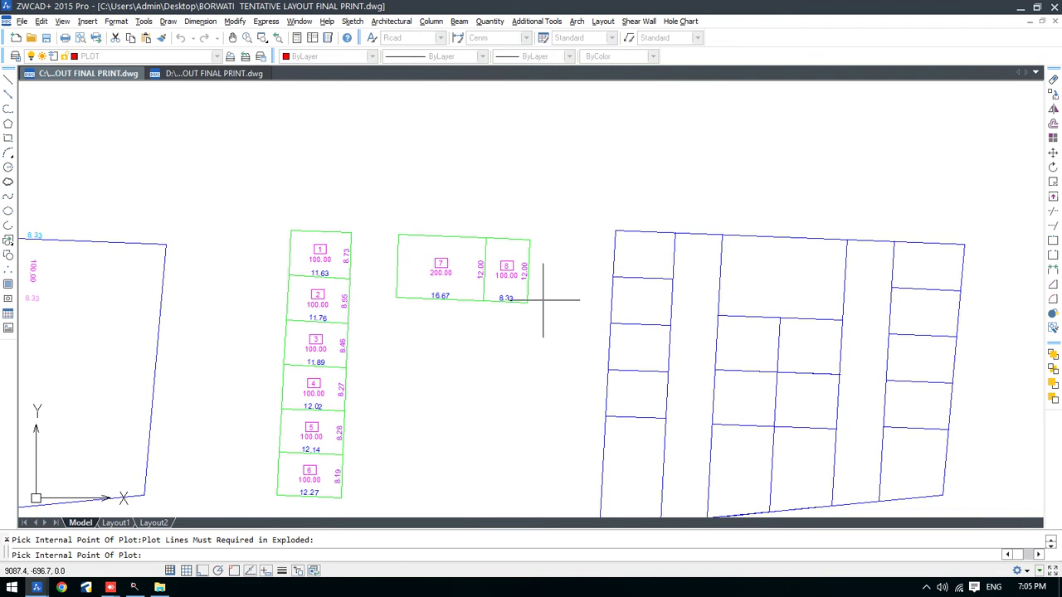
{"action": "key", "text": "Escape"}
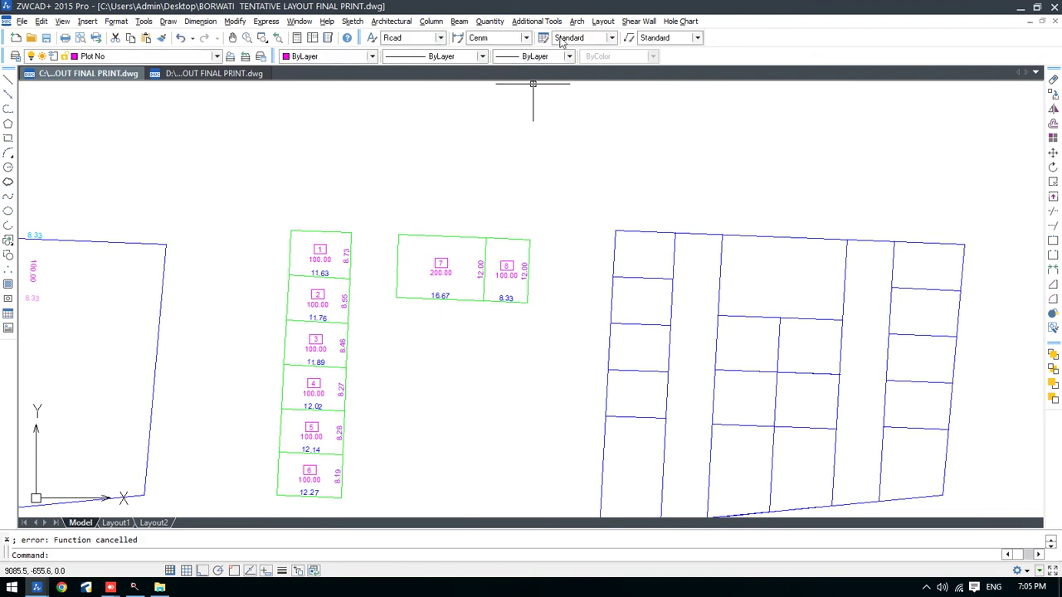
{"action": "left_click", "coordinate": [603, 21]}
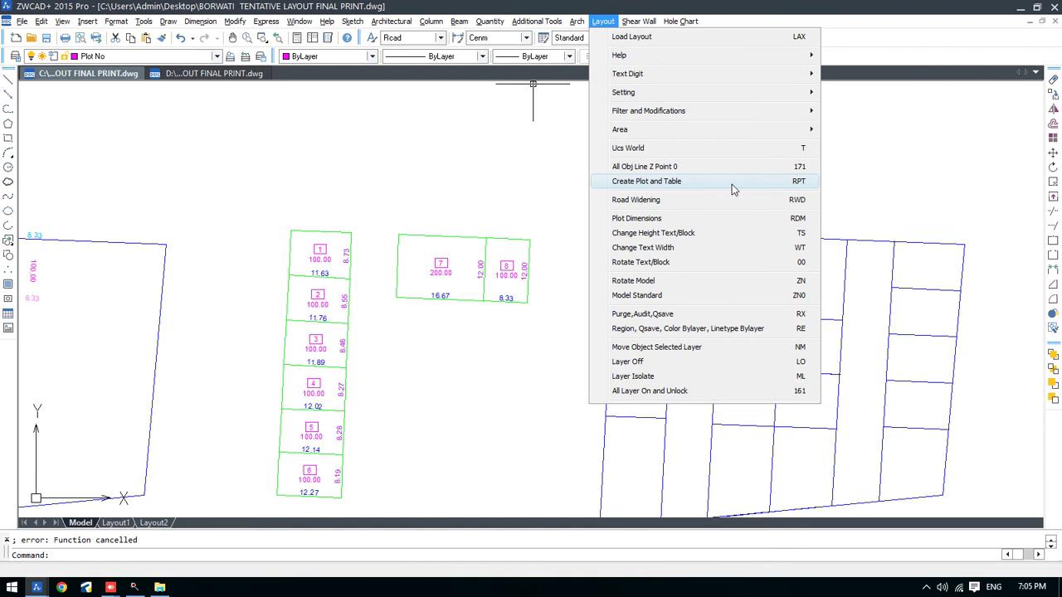
Step: Build a new-format area table for the numbered plots with FSI 1.1 and precision 2
{"action": "left_click", "coordinate": [732, 184]}
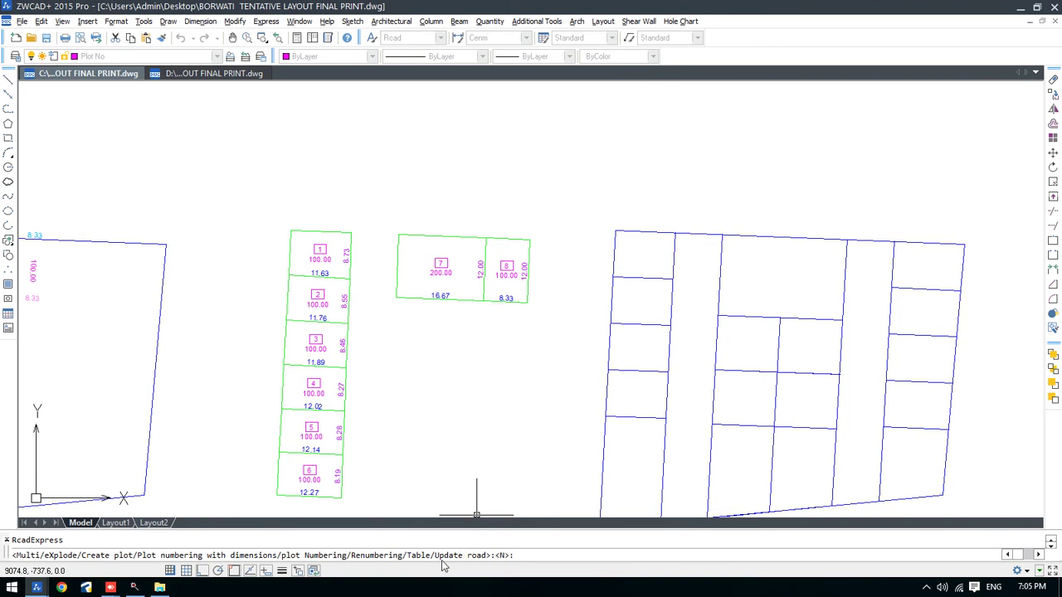
{"action": "type", "text": "T"}
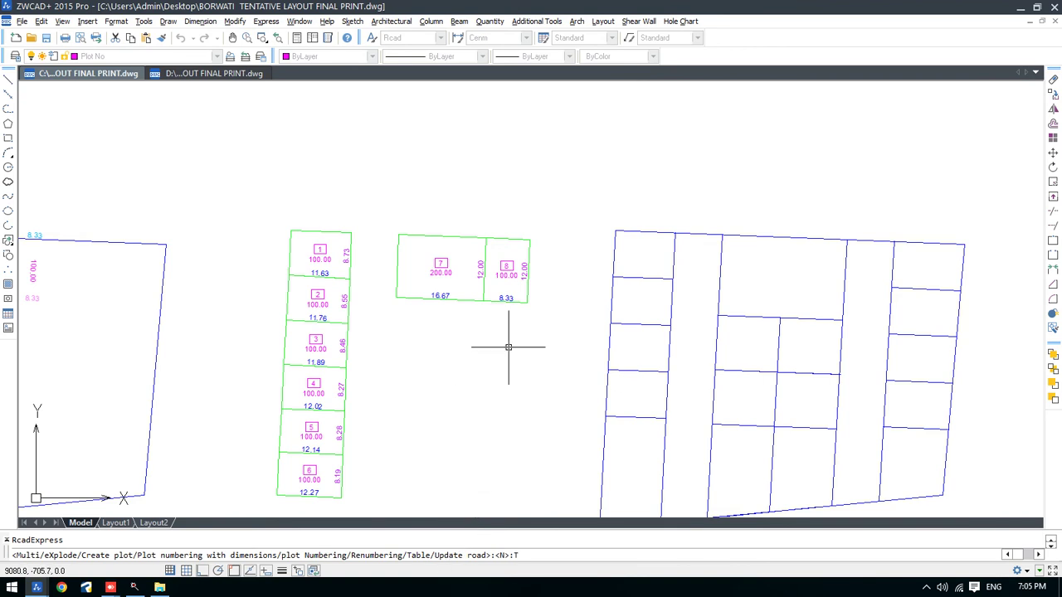
{"action": "key", "text": "Return"}
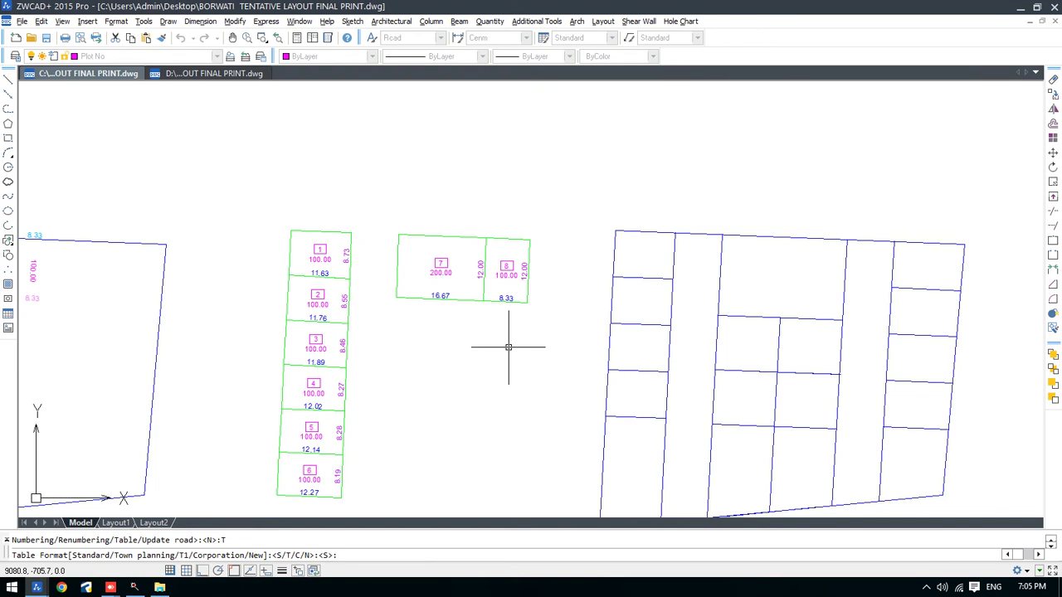
{"action": "type", "text": "N"}
{"action": "key", "text": "Return"}
{"action": "left_click", "coordinate": [548, 195]}
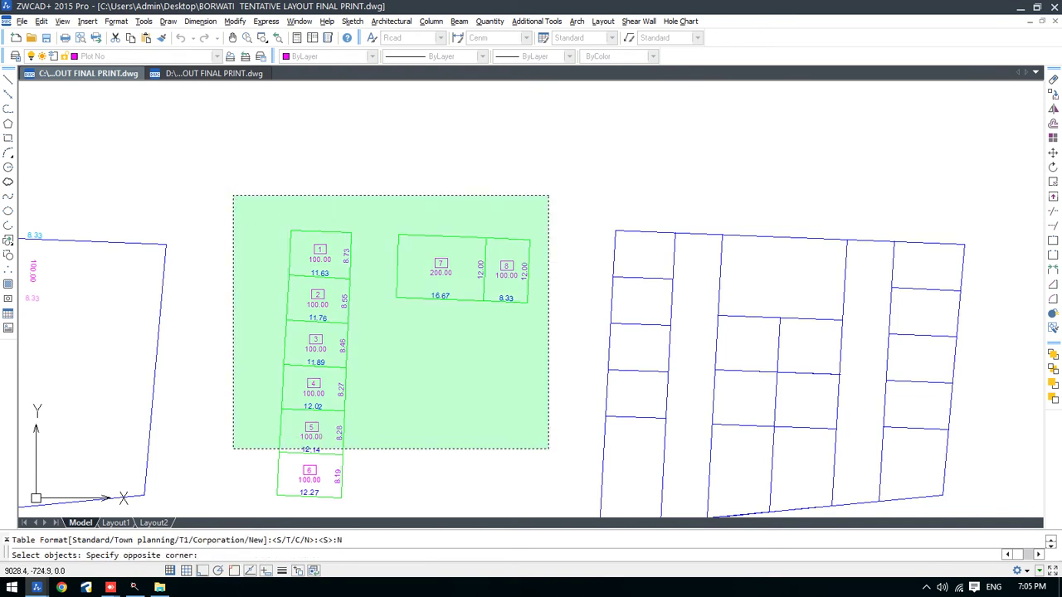
{"action": "middle_click_drag", "start_coordinate": [229, 496], "coordinate": [236, 398]}
{"action": "left_click", "coordinate": [240, 432]}
{"action": "key", "text": "Return"}
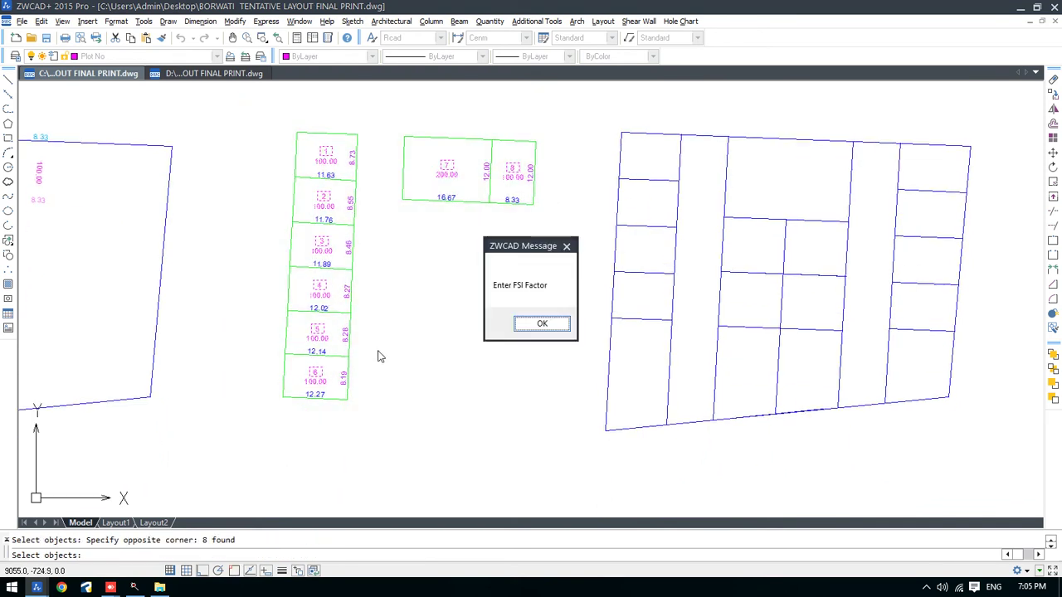
{"action": "key", "text": "Return"}
{"action": "type", "text": "1.1"}
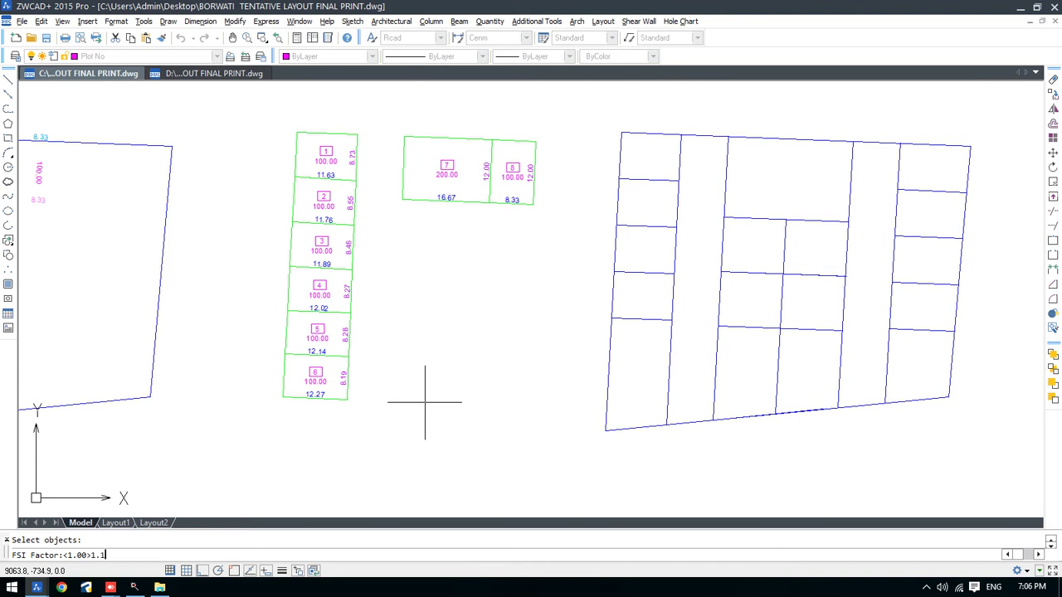
{"action": "key", "text": "Return"}
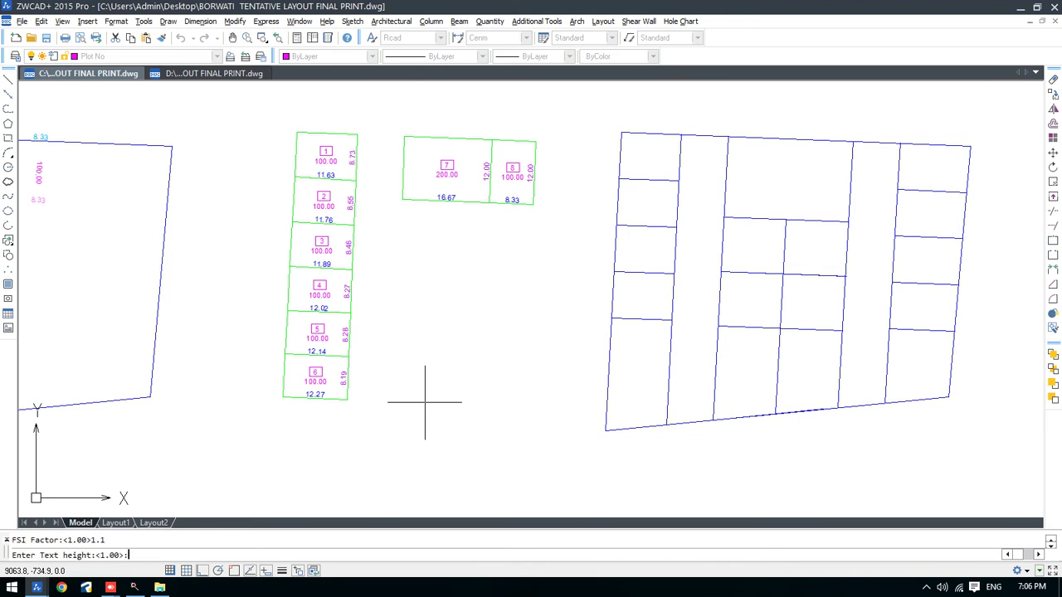
{"action": "key", "text": "Return"}
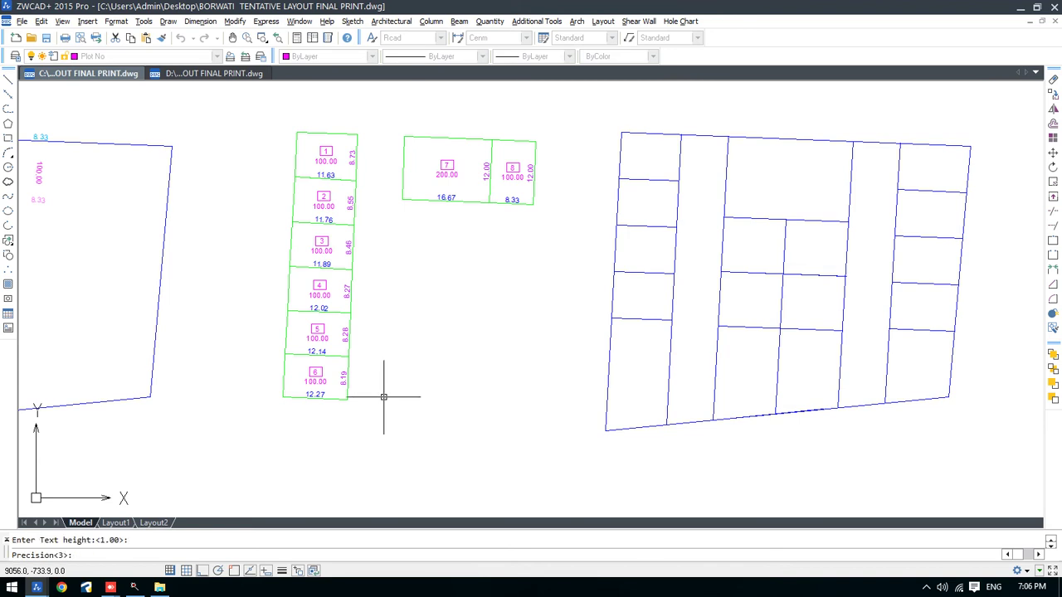
{"action": "type", "text": "2"}
{"action": "key", "text": "Return"}
{"action": "scroll", "coordinate": [383, 398], "scroll_direction": "down", "scroll_amount": 4}
Step: Place the eight-plot area statement table to the right of the layouts and zoom around it
{"action": "left_click", "coordinate": [576, 290]}
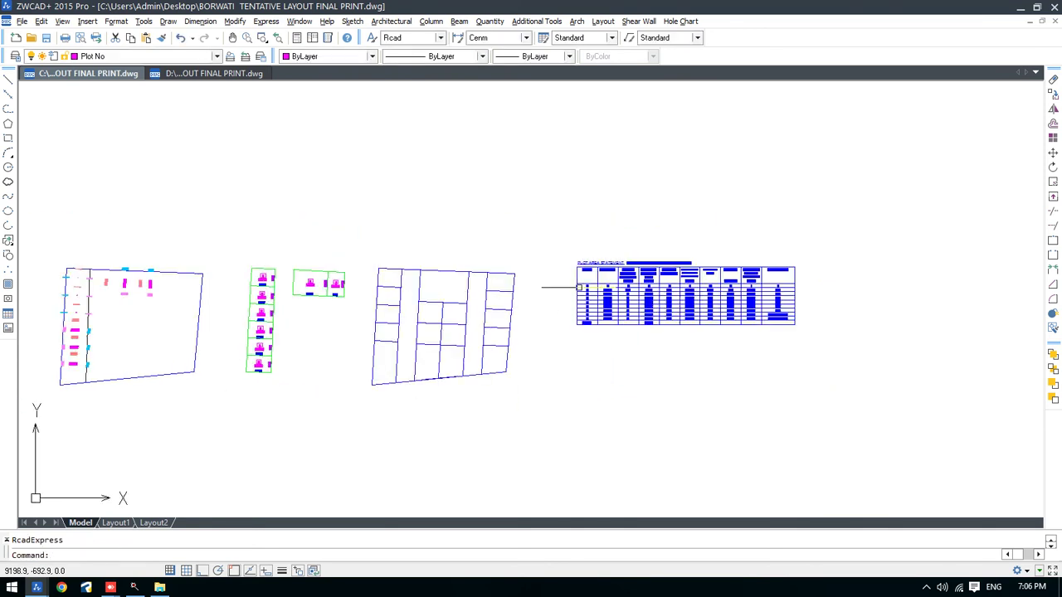
{"action": "scroll", "coordinate": [614, 382], "scroll_direction": "up", "scroll_amount": 4}
{"action": "scroll", "coordinate": [614, 382], "scroll_direction": "up", "scroll_amount": 1}
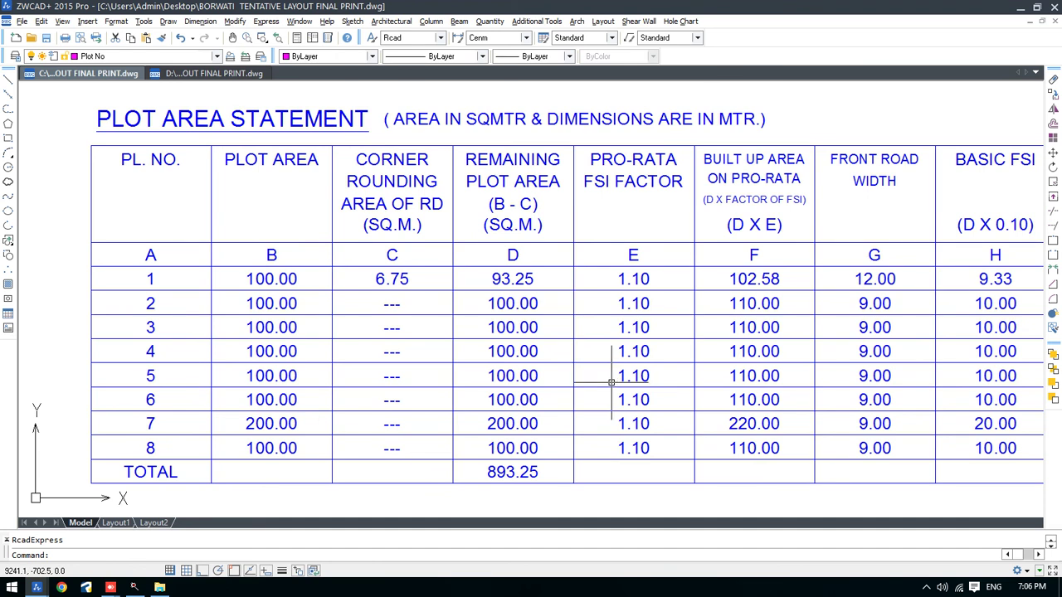
{"action": "scroll", "coordinate": [593, 350], "scroll_direction": "down", "scroll_amount": 3}
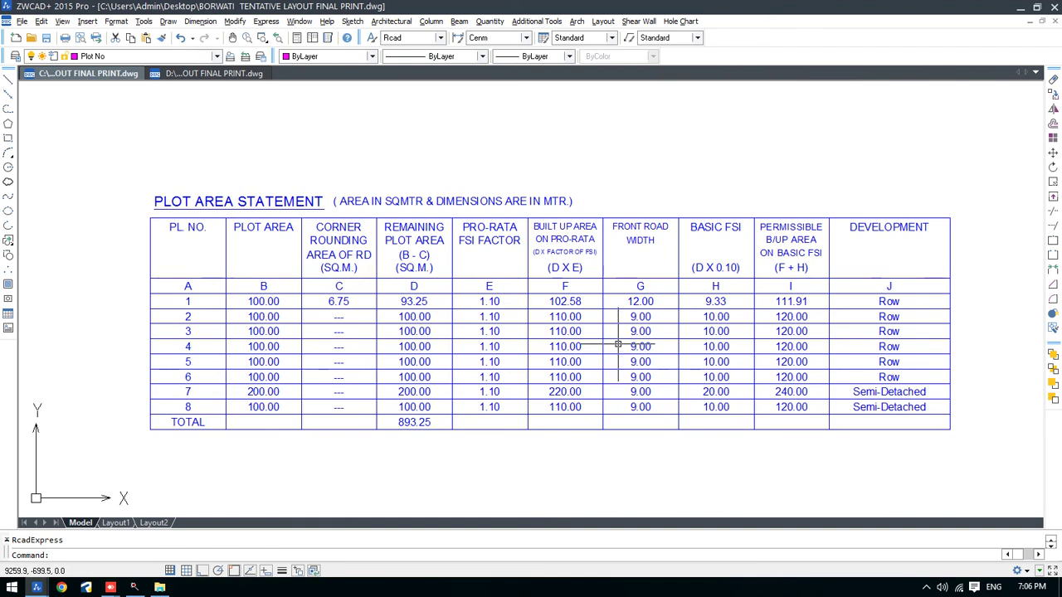
{"action": "scroll", "coordinate": [618, 344], "scroll_direction": "down", "scroll_amount": 5}
{"action": "scroll", "coordinate": [379, 356], "scroll_direction": "up", "scroll_amount": 2}
{"action": "scroll", "coordinate": [404, 320], "scroll_direction": "up", "scroll_amount": 2}
Step: Save the drawing and inspect the division lines in the right layout
{"action": "key", "text": "ctrl+s"}
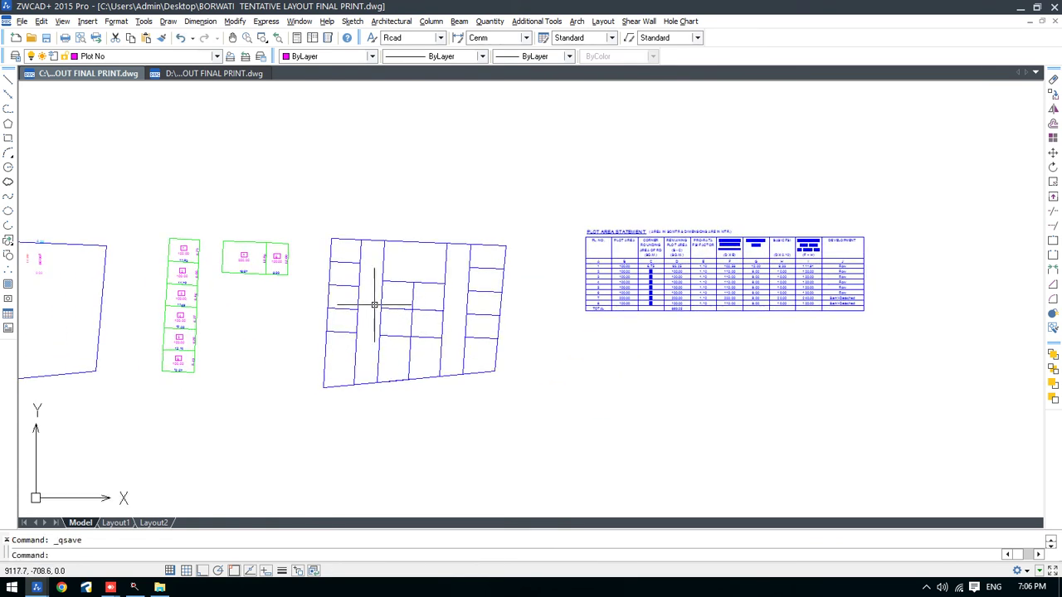
{"action": "scroll", "coordinate": [375, 306], "scroll_direction": "up", "scroll_amount": 2}
{"action": "scroll", "coordinate": [346, 249], "scroll_direction": "up", "scroll_amount": 2}
{"action": "left_click", "coordinate": [361, 237]}
{"action": "key", "text": "Escape"}
{"action": "left_click", "coordinate": [339, 249]}
{"action": "left_click", "coordinate": [328, 315]}
Step: Pan the area table to the centre so it shows beside all the layout outlines
{"action": "scroll", "coordinate": [347, 271], "scroll_direction": "down", "scroll_amount": 2}
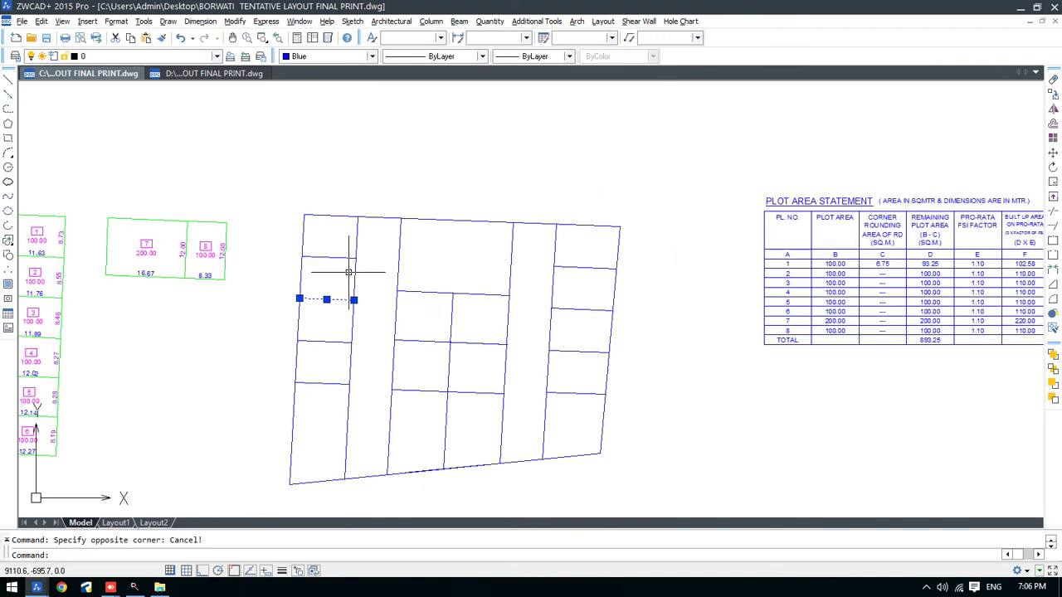
{"action": "key", "text": "Escape"}
{"action": "middle_click_drag", "start_coordinate": [725, 417], "coordinate": [322, 412]}
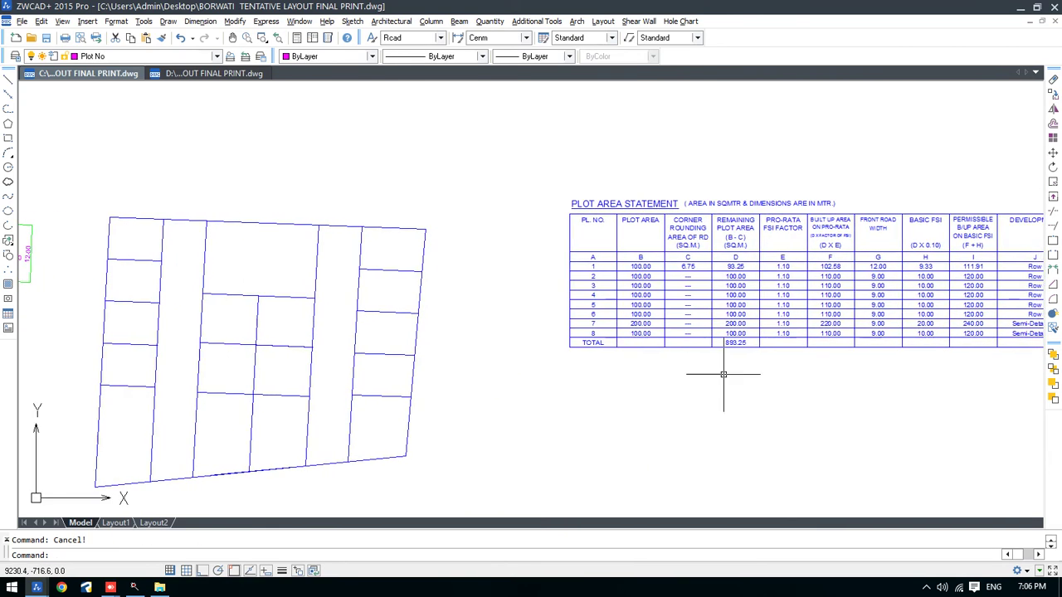
{"action": "scroll", "coordinate": [742, 273], "scroll_direction": "up", "scroll_amount": 1}
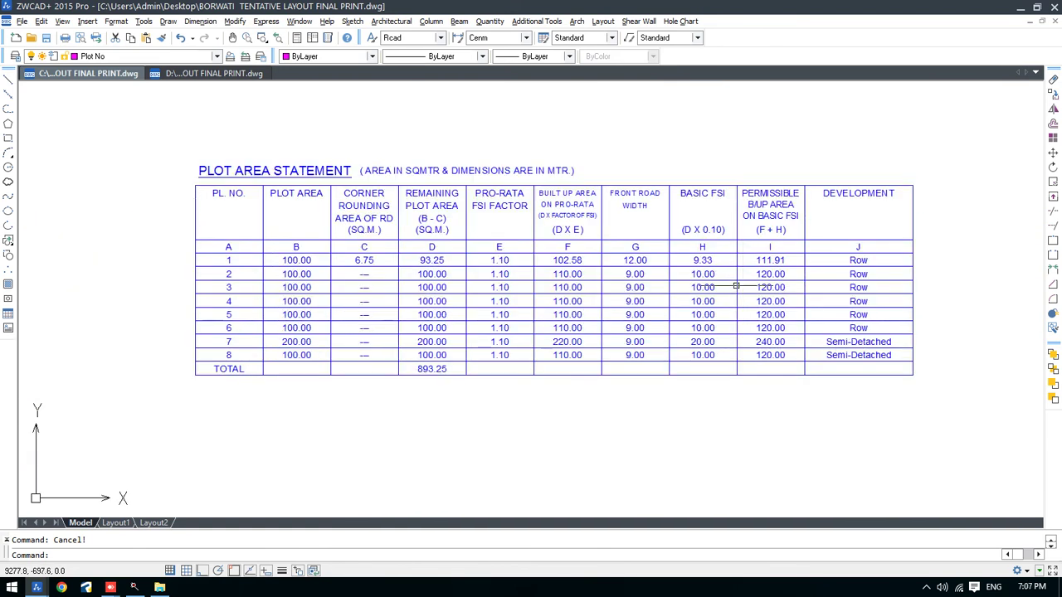
{"action": "scroll", "coordinate": [742, 272], "scroll_direction": "down", "scroll_amount": 3}
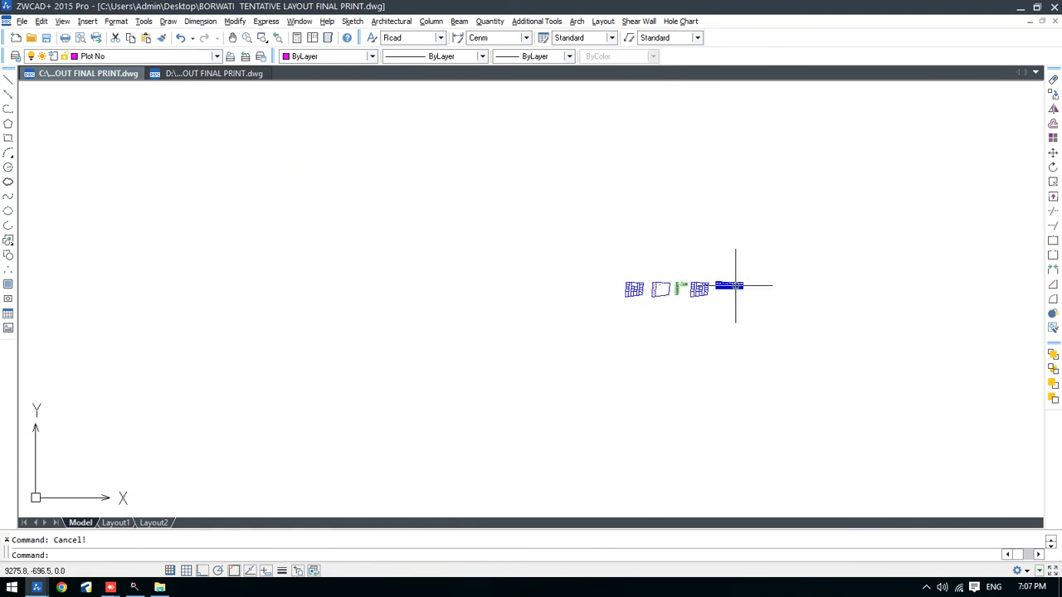
Step: Compare the table in the D: OUT FINAL PRINT.dwg with the C: drawing's second layout
{"action": "left_click", "coordinate": [214, 73]}
{"action": "scroll", "coordinate": [549, 293], "scroll_direction": "down", "scroll_amount": 4}
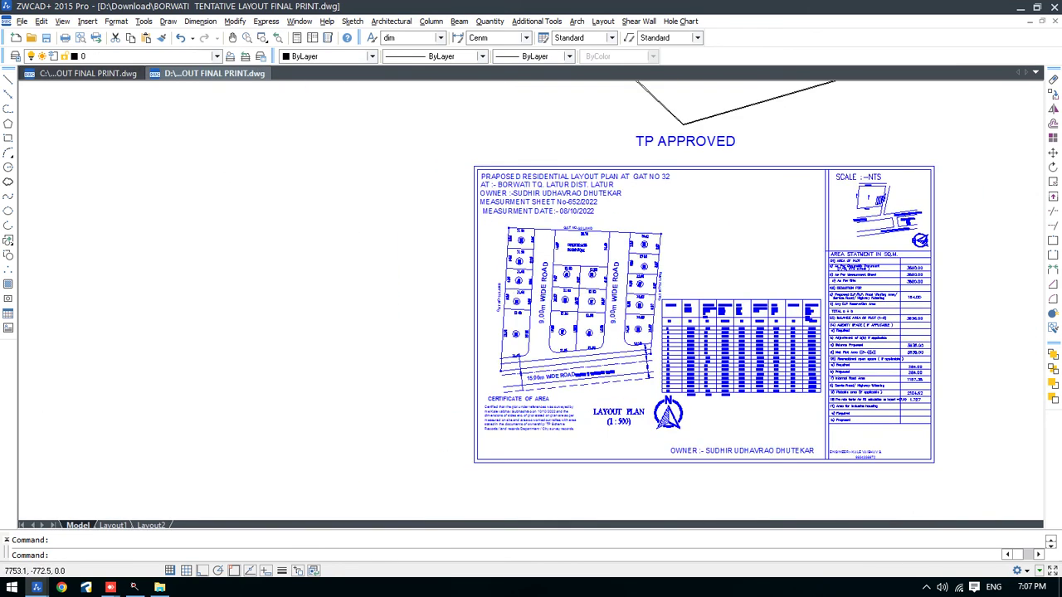
{"action": "scroll", "coordinate": [757, 320], "scroll_direction": "up", "scroll_amount": 3}
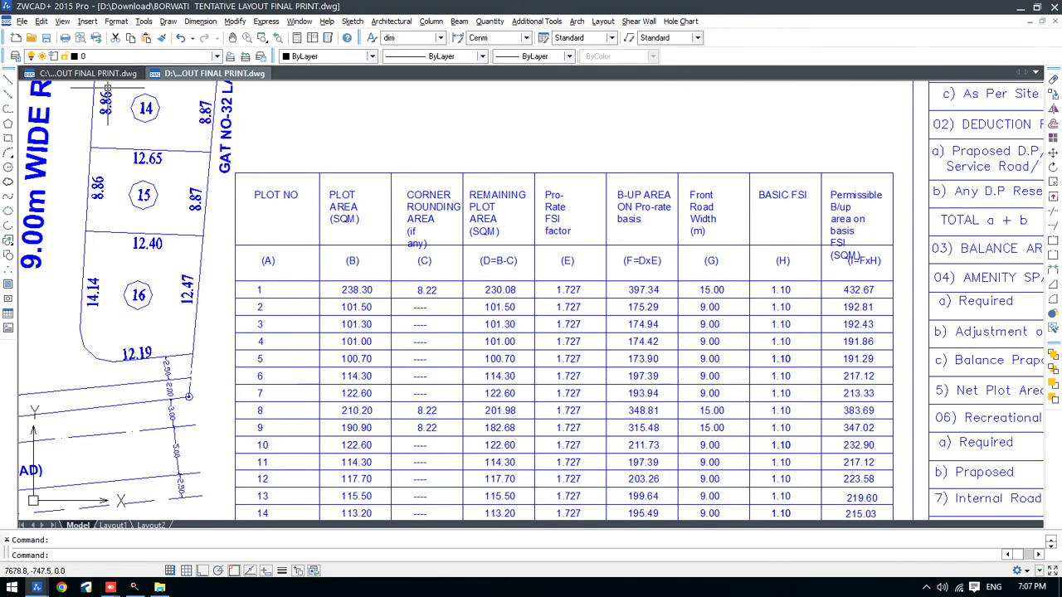
{"action": "left_click", "coordinate": [91, 73]}
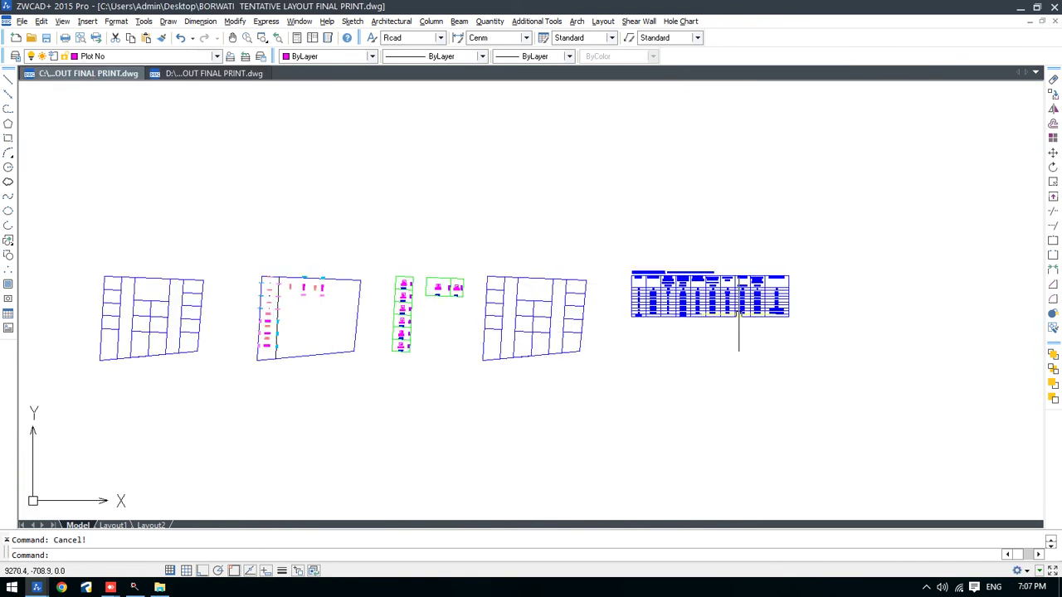
{"action": "scroll", "coordinate": [739, 314], "scroll_direction": "up", "scroll_amount": 5}
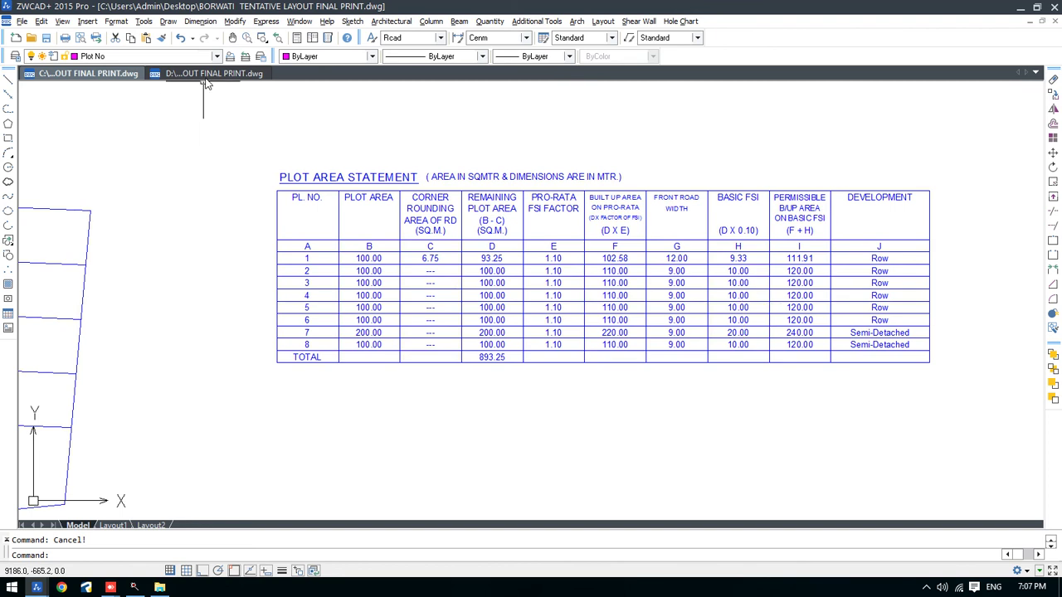
{"action": "left_click", "coordinate": [209, 74]}
{"action": "scroll", "coordinate": [437, 274], "scroll_direction": "down", "scroll_amount": 10}
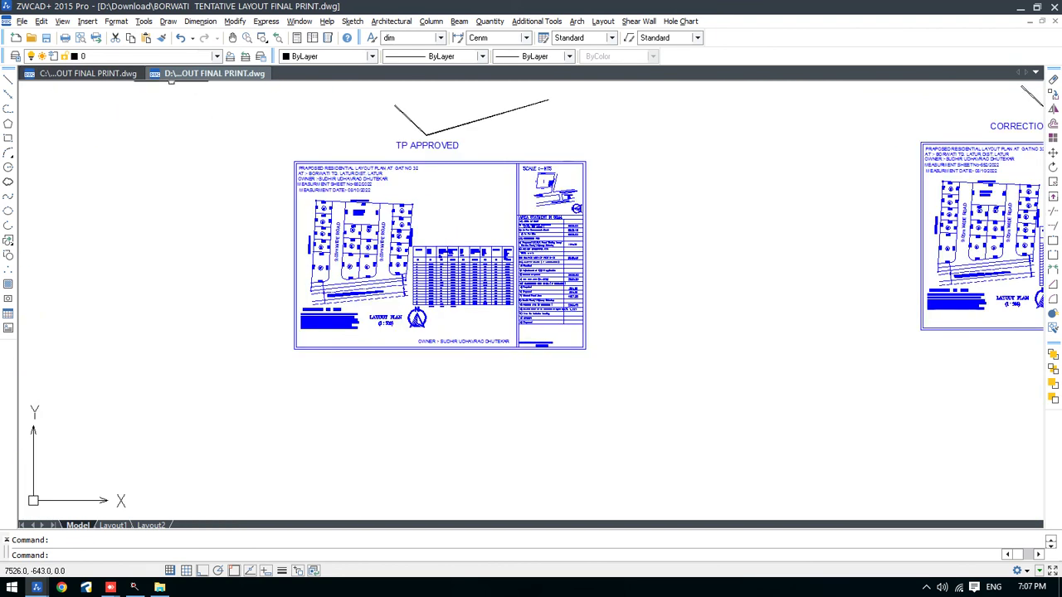
{"action": "left_click", "coordinate": [124, 73]}
{"action": "scroll", "coordinate": [412, 247], "scroll_direction": "down", "scroll_amount": 5}
{"action": "scroll", "coordinate": [355, 316], "scroll_direction": "up", "scroll_amount": 3}
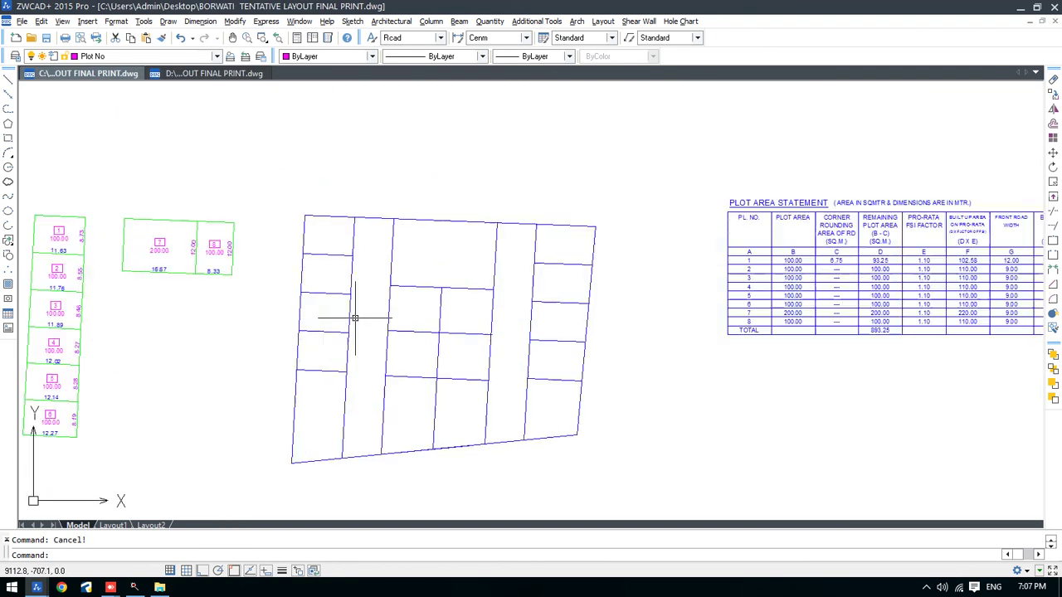
{"action": "middle_click_drag", "start_coordinate": [404, 332], "coordinate": [393, 316]}
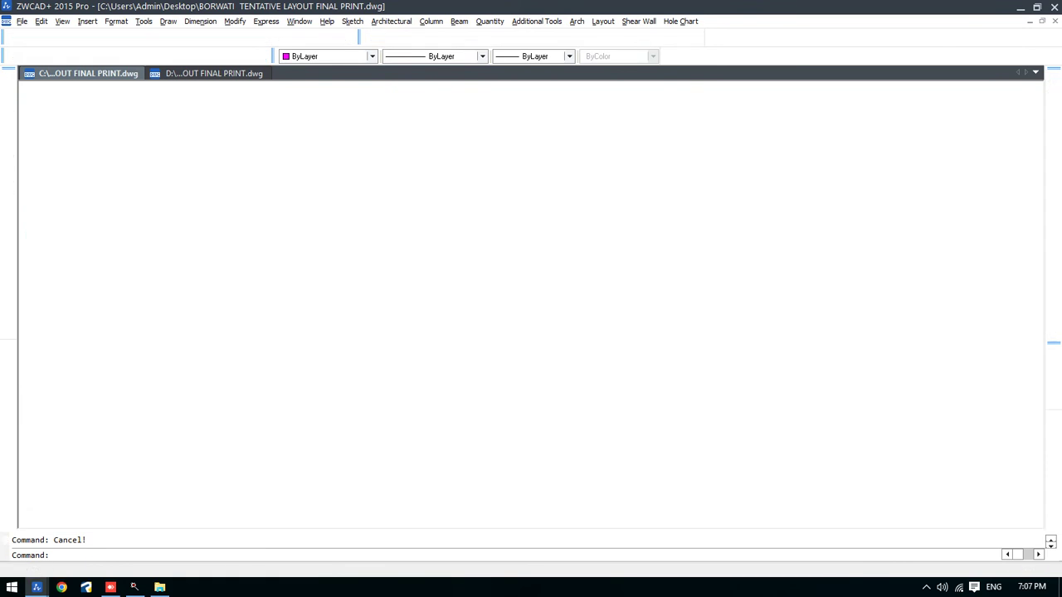
{"action": "left_click", "coordinate": [414, 330]}
{"action": "key", "text": "Escape"}
{"action": "scroll", "coordinate": [415, 329], "scroll_direction": "up", "scroll_amount": 2}
{"action": "middle_click_drag", "start_coordinate": [415, 323], "coordinate": [436, 312]}
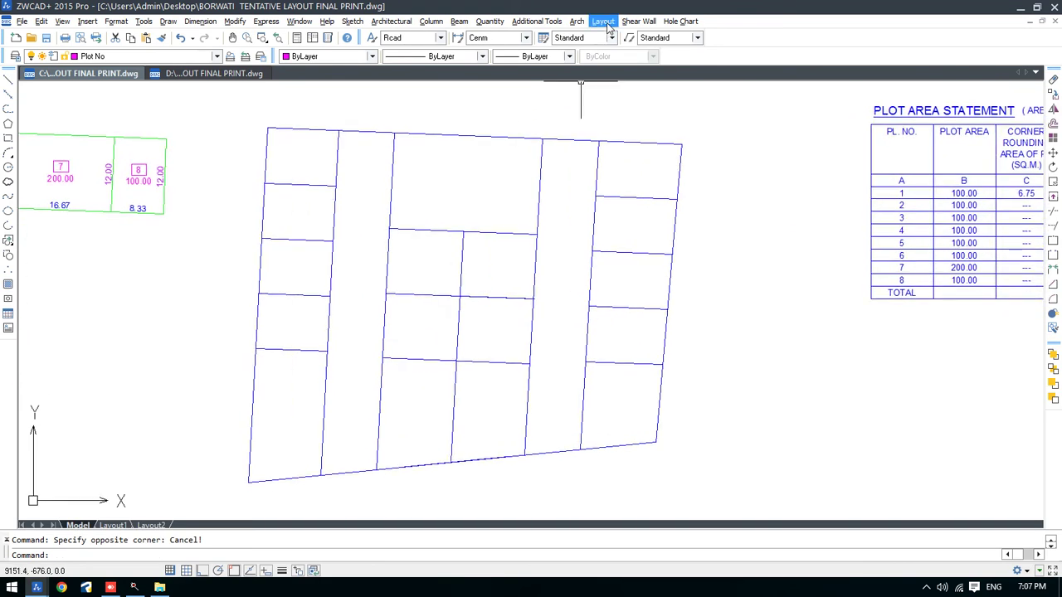
{"action": "left_click", "coordinate": [603, 21]}
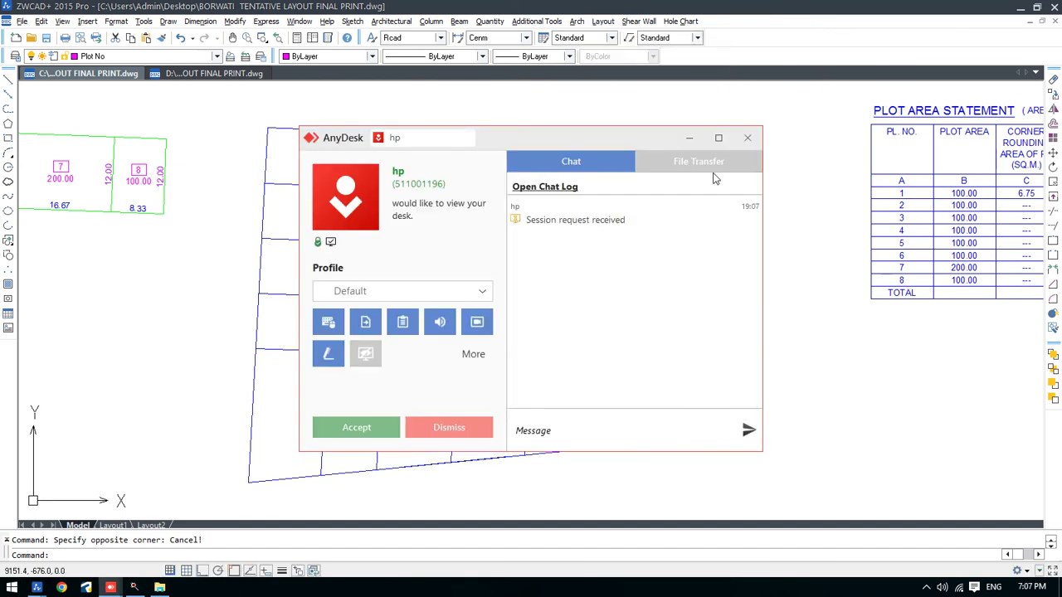
{"action": "left_click", "coordinate": [688, 139]}
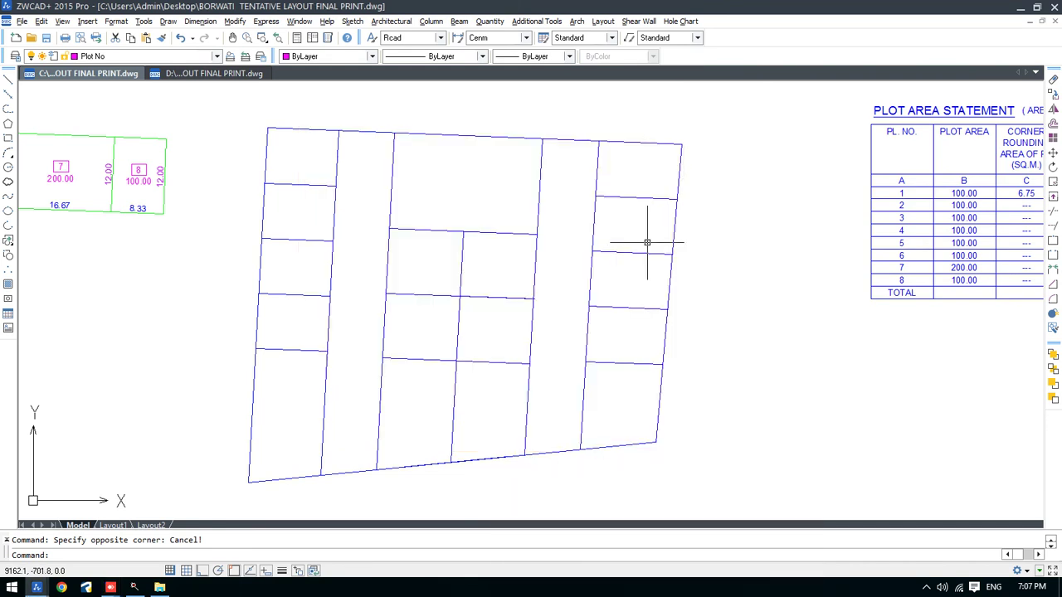
{"action": "mouse_move", "coordinate": [111, 588]}
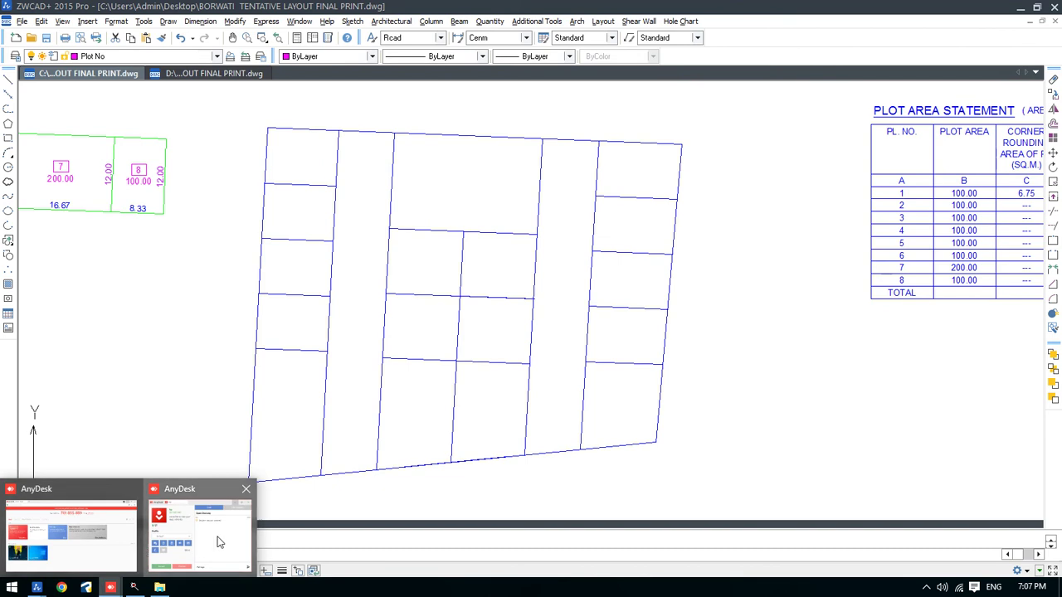
{"action": "left_click", "coordinate": [220, 542]}
{"action": "left_click", "coordinate": [688, 137]}
{"action": "key", "text": "Escape"}
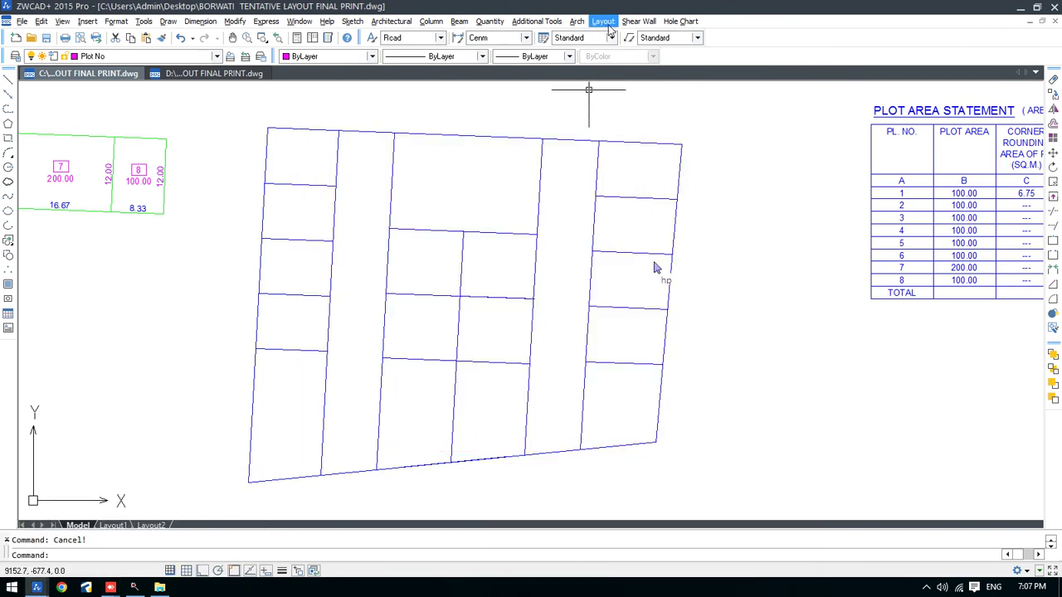
Step: Run Create Plot and Table with option N, plot 1, default text height, front road 9, no side road
{"action": "left_click", "coordinate": [606, 23]}
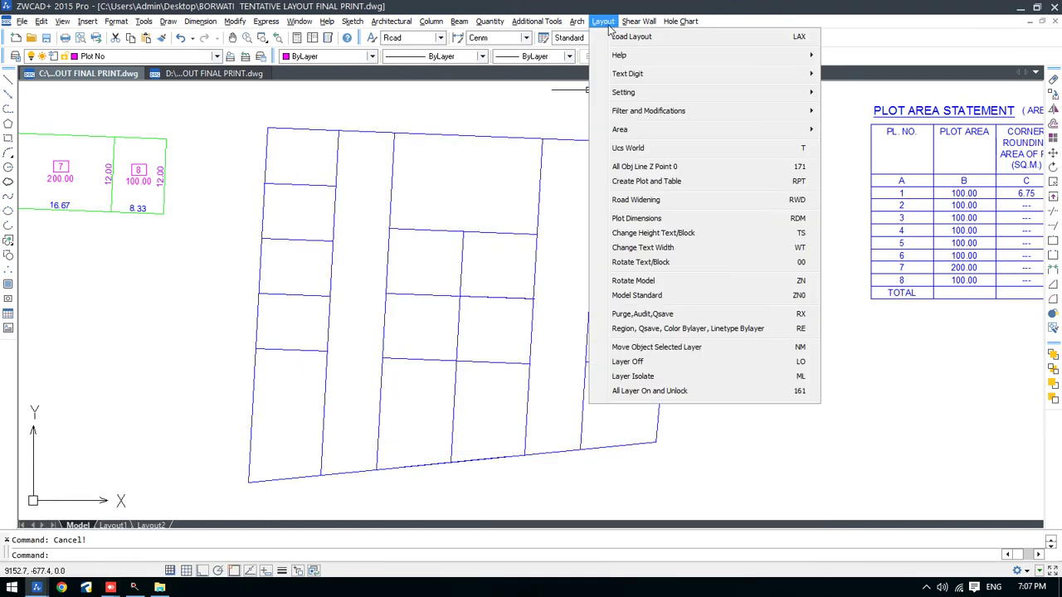
{"action": "left_click", "coordinate": [674, 185]}
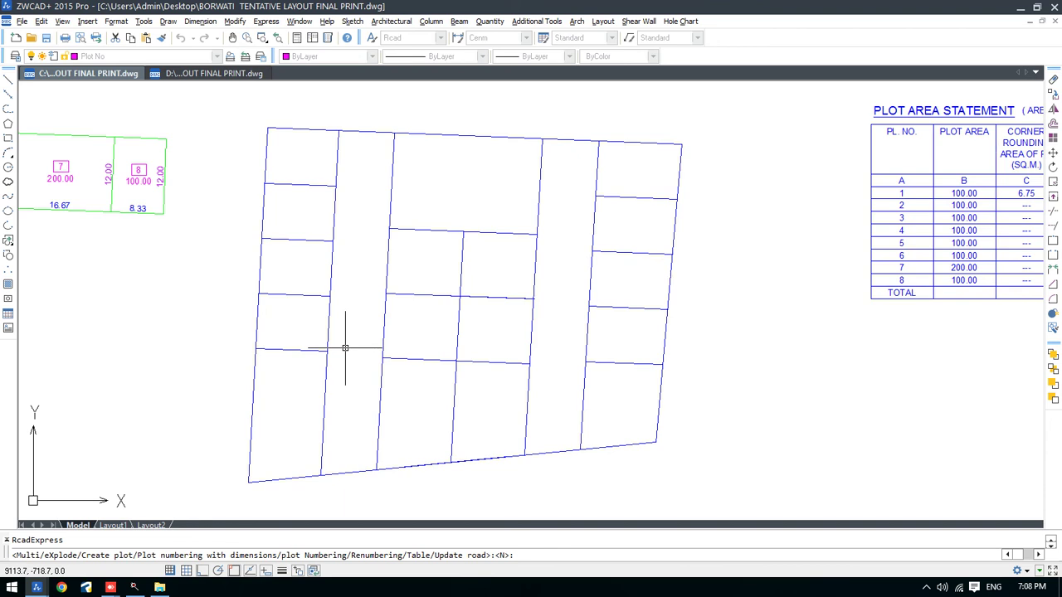
{"action": "type", "text": "N"}
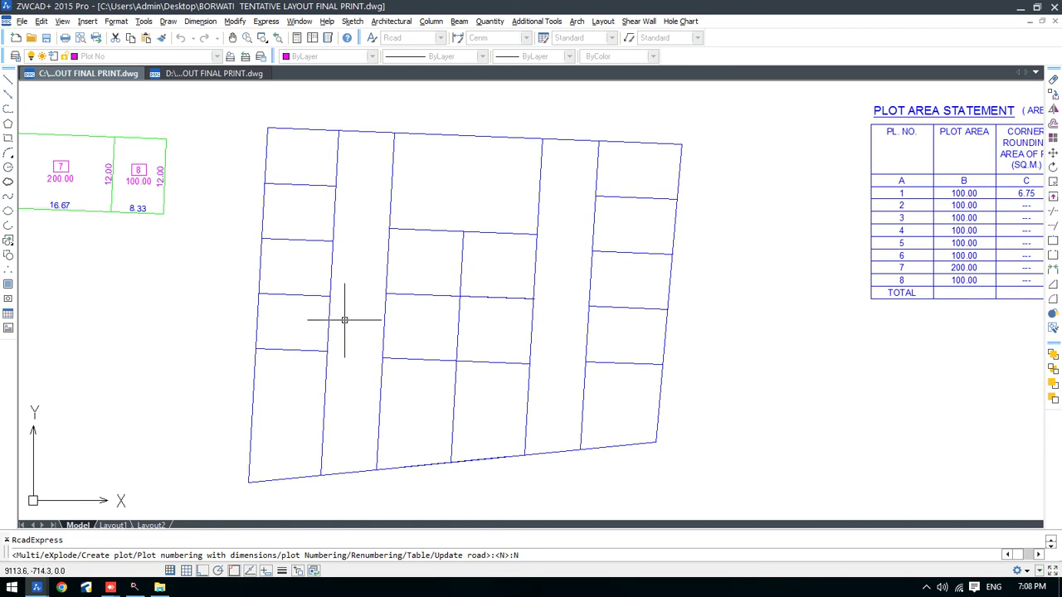
{"action": "key", "text": "Return"}
{"action": "key", "text": "Return"}
{"action": "key", "text": "Return"}
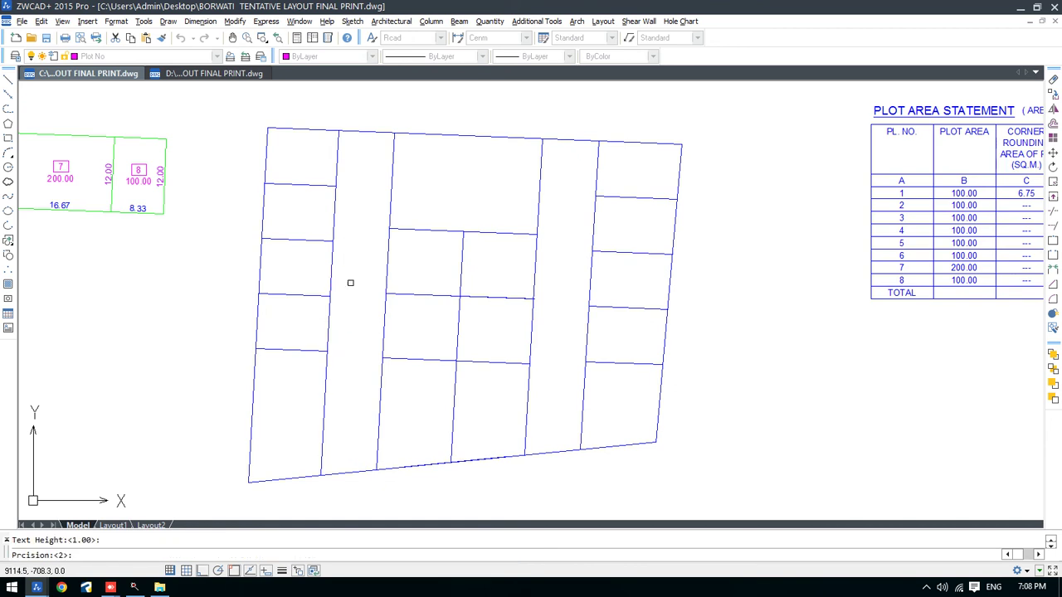
{"action": "key", "text": "Return"}
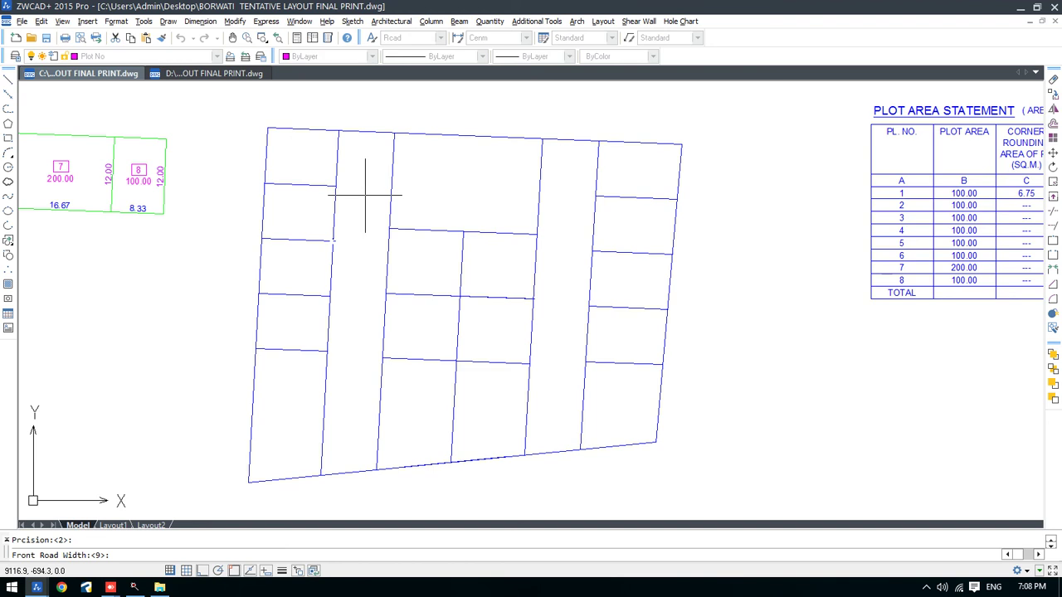
{"action": "type", "text": "9"}
{"action": "key", "text": "Return"}
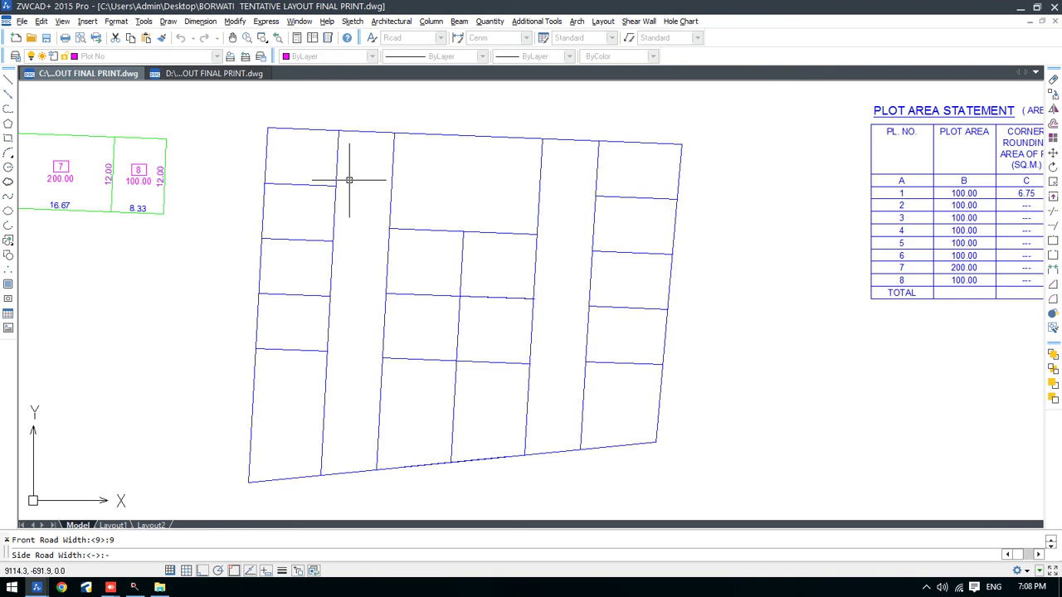
{"action": "key", "text": "Return"}
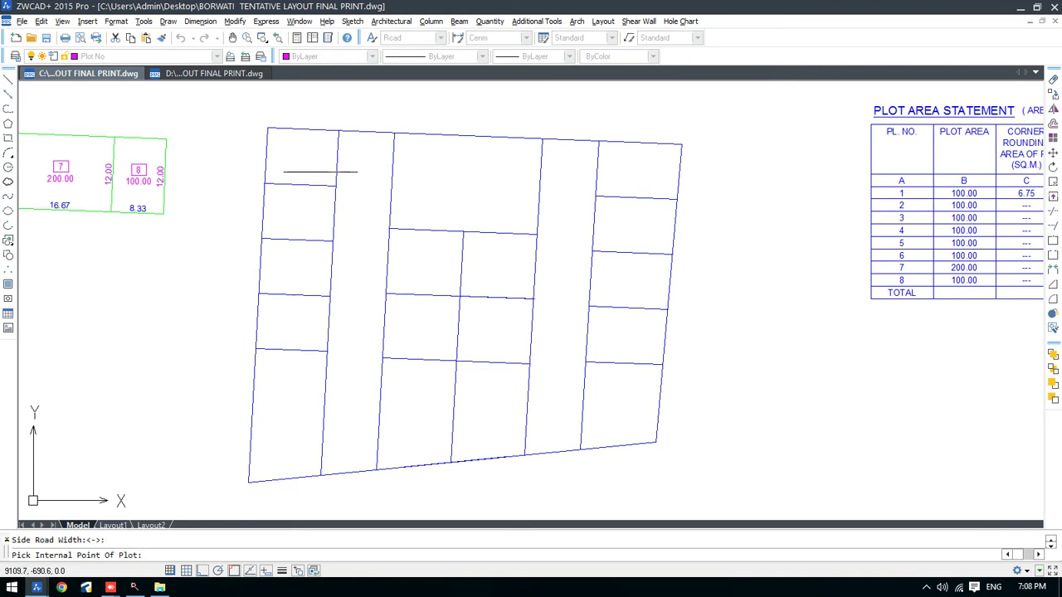
Step: Number plots 1 to 9 with their areas, from the left column across to the top-centre plot
{"action": "left_click", "coordinate": [300, 158]}
{"action": "left_click", "coordinate": [297, 212]}
{"action": "left_click", "coordinate": [296, 264]}
{"action": "left_click", "coordinate": [291, 320]}
{"action": "left_click", "coordinate": [289, 401]}
{"action": "left_click", "coordinate": [416, 401]}
{"action": "left_click", "coordinate": [421, 335]}
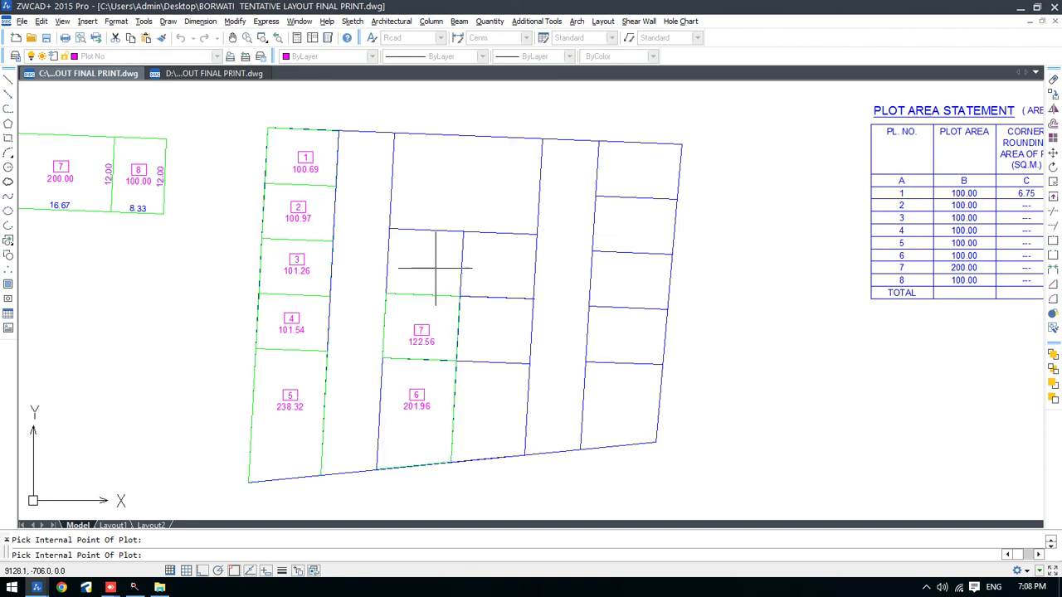
{"action": "left_click", "coordinate": [435, 268]}
{"action": "left_click", "coordinate": [470, 192]}
Step: Number plots 10 to 14 through the middle and right columns, then end the command
{"action": "left_click", "coordinate": [504, 286]}
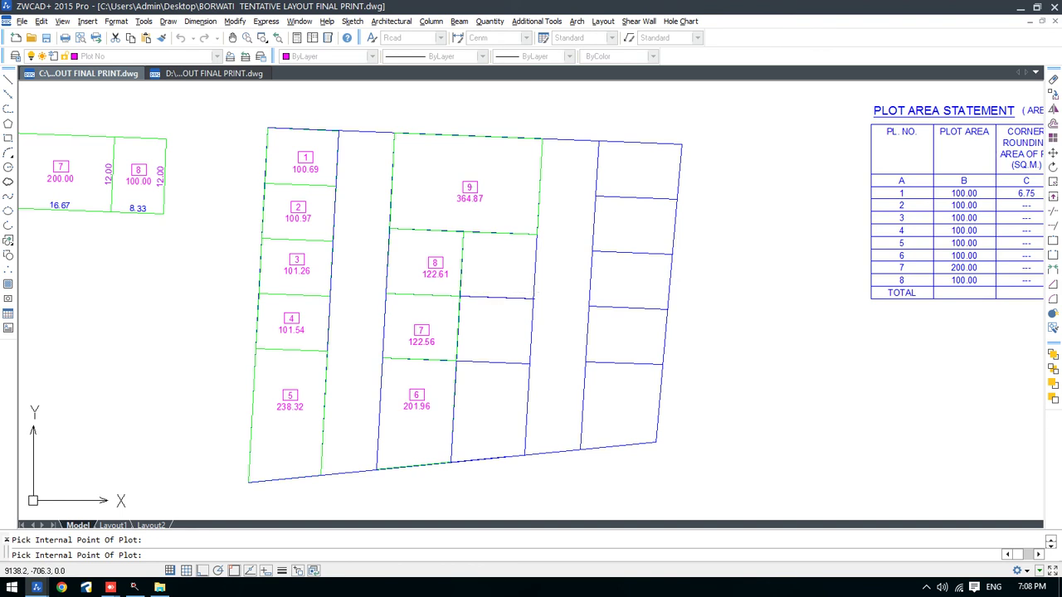
{"action": "left_click", "coordinate": [497, 331]}
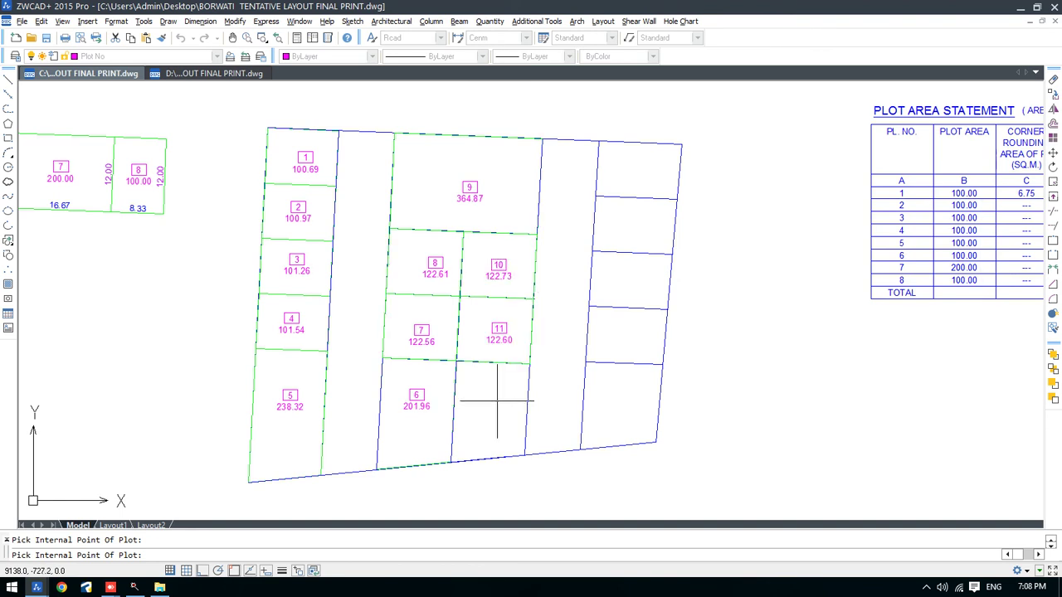
{"action": "left_click", "coordinate": [502, 406]}
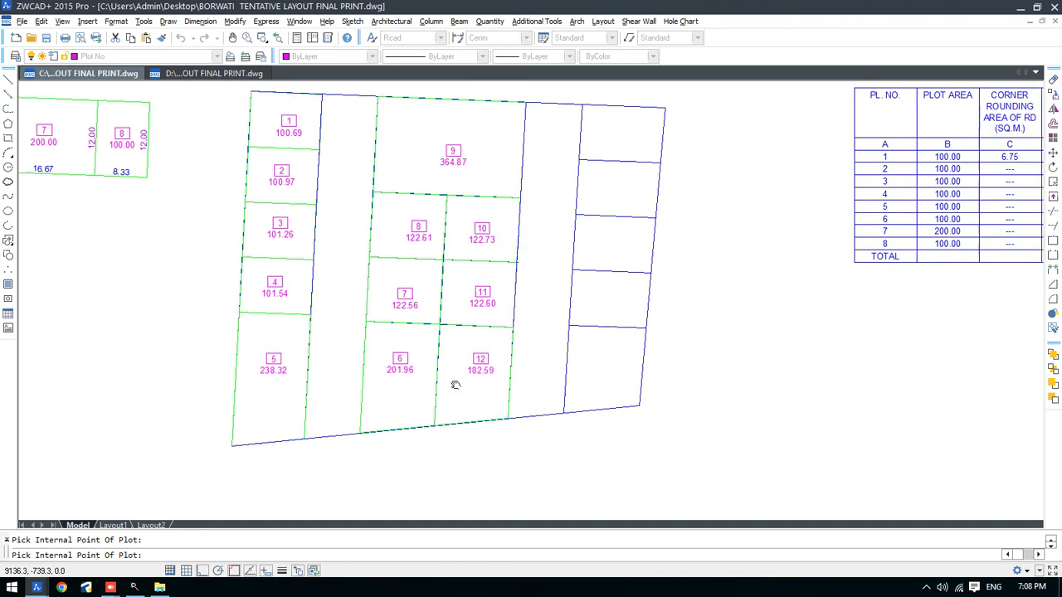
{"action": "scroll", "coordinate": [457, 380], "scroll_direction": "up", "scroll_amount": 2}
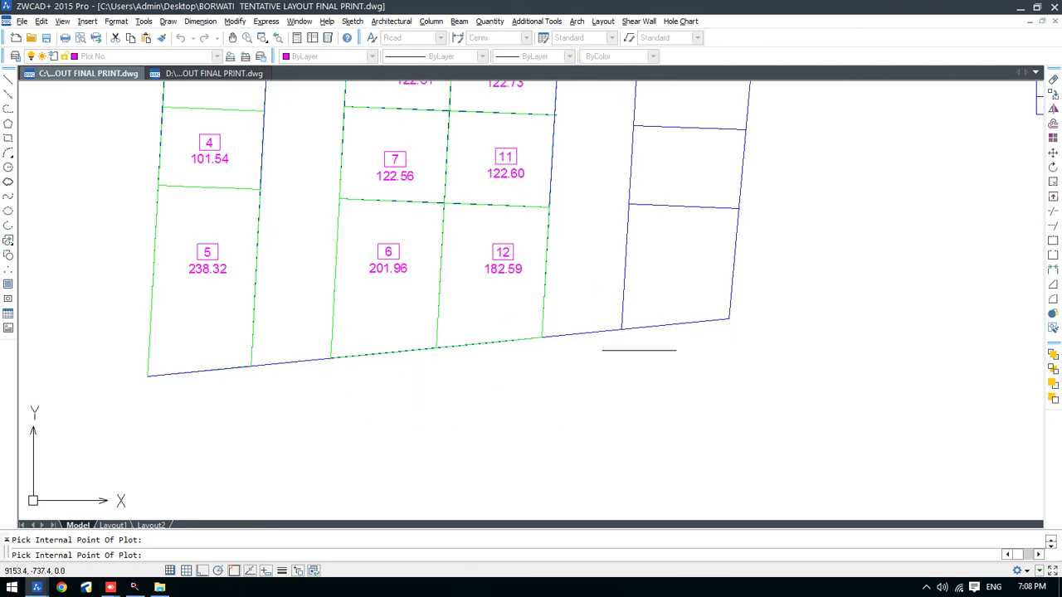
{"action": "scroll", "coordinate": [634, 357], "scroll_direction": "down", "scroll_amount": 1}
{"action": "scroll", "coordinate": [618, 383], "scroll_direction": "down", "scroll_amount": 1}
{"action": "left_click", "coordinate": [619, 382]}
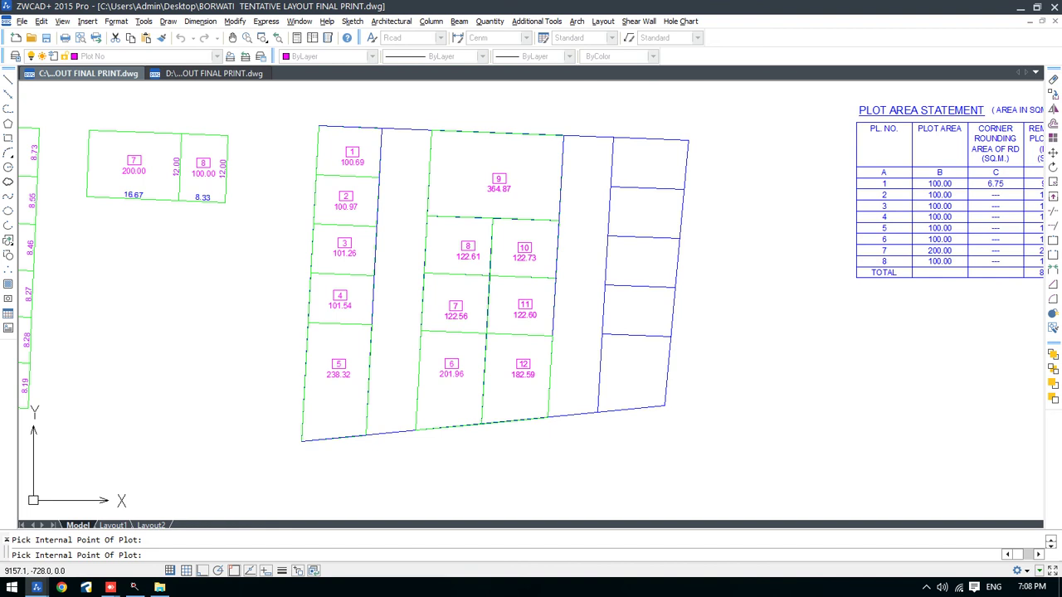
{"action": "left_click", "coordinate": [639, 315]}
{"action": "key", "text": "Escape"}
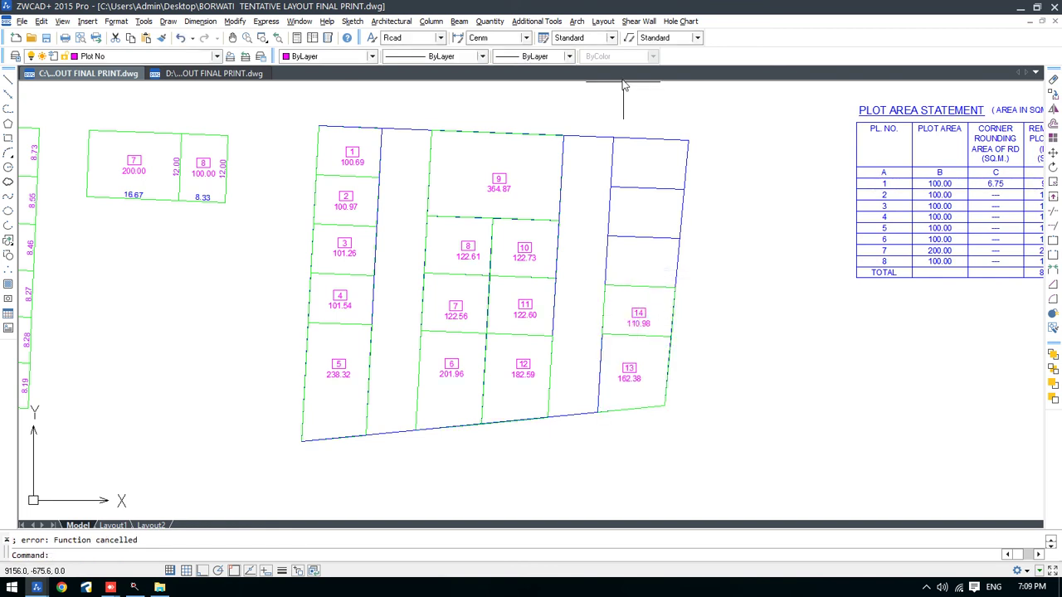
Step: Restart plot numbering from plot 15, accepting the default text height, precision and road widths
{"action": "left_click", "coordinate": [604, 21]}
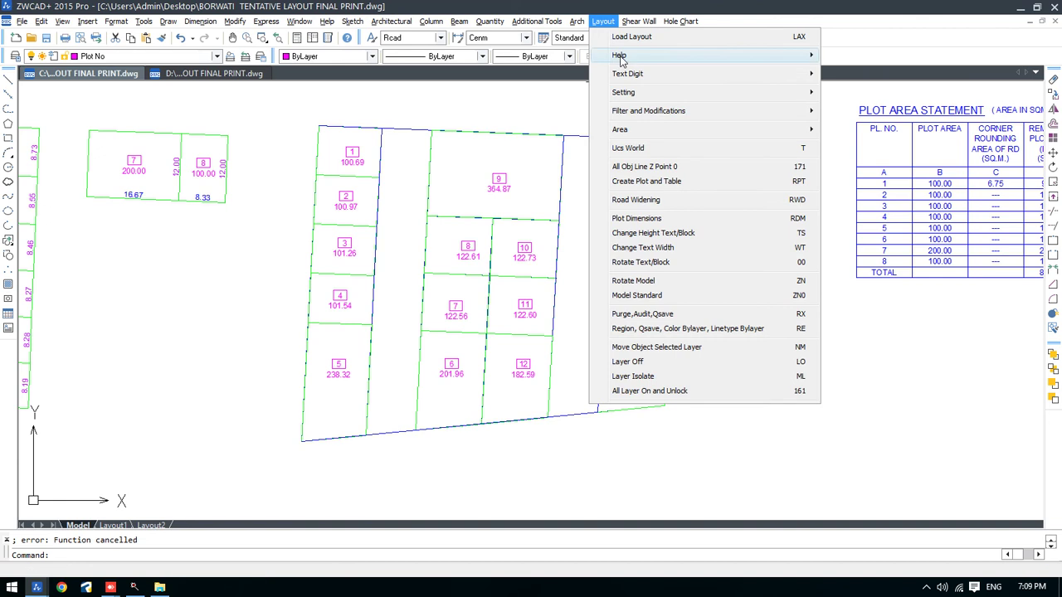
{"action": "left_click", "coordinate": [707, 183]}
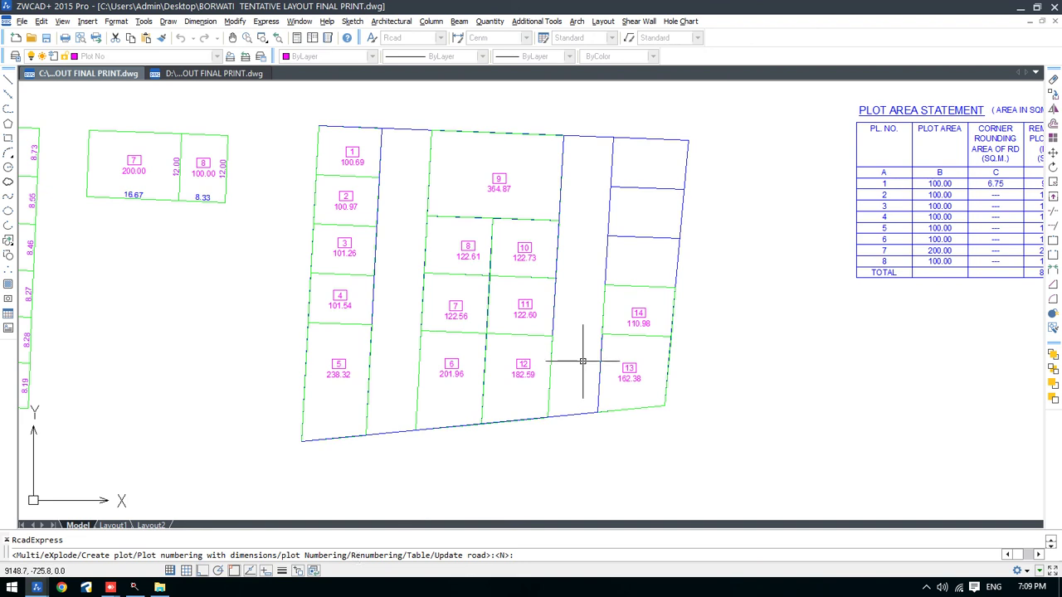
{"action": "type", "text": "N"}
{"action": "key", "text": "Return"}
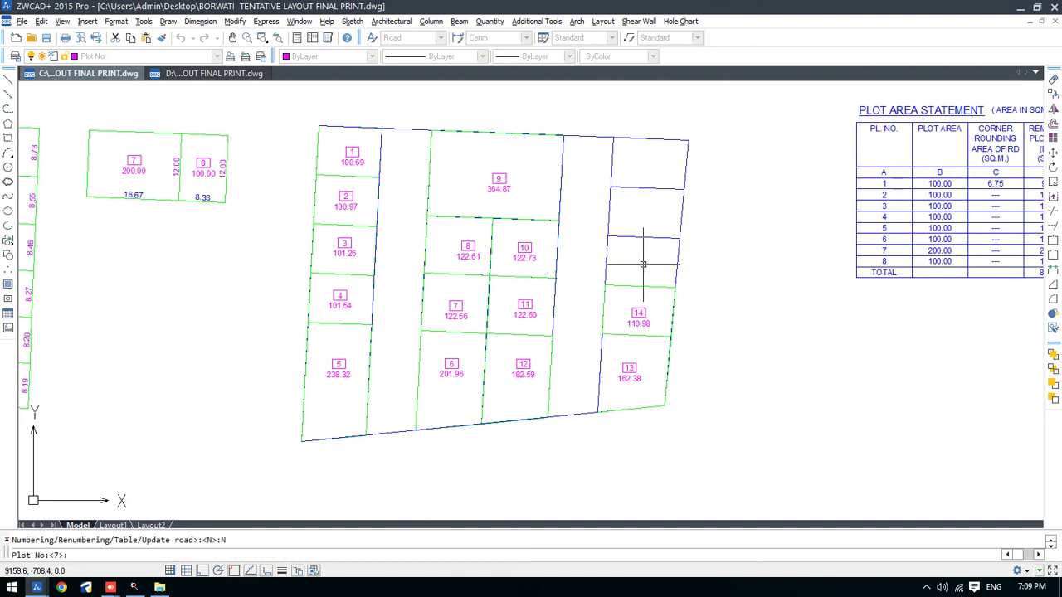
{"action": "type", "text": "15"}
{"action": "key", "text": "Return"}
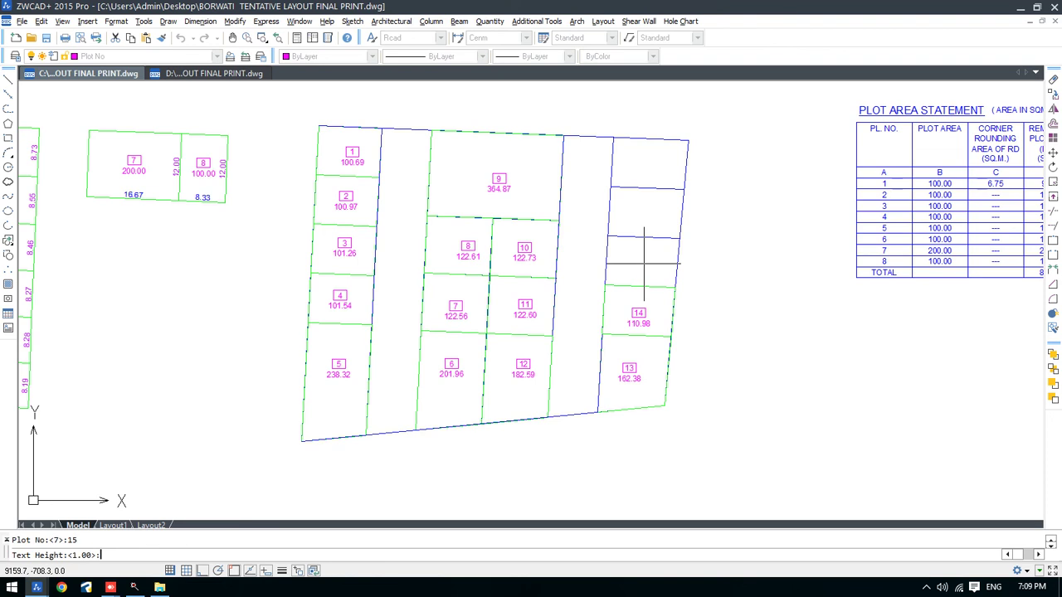
{"action": "key", "text": "Return"}
{"action": "key", "text": "Return"}
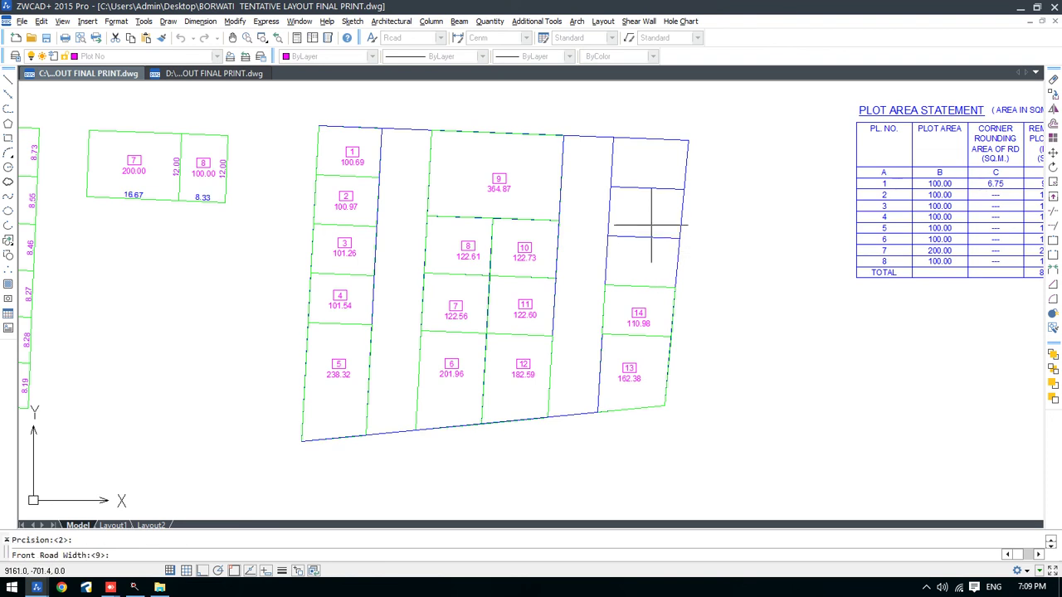
{"action": "key", "text": "Return"}
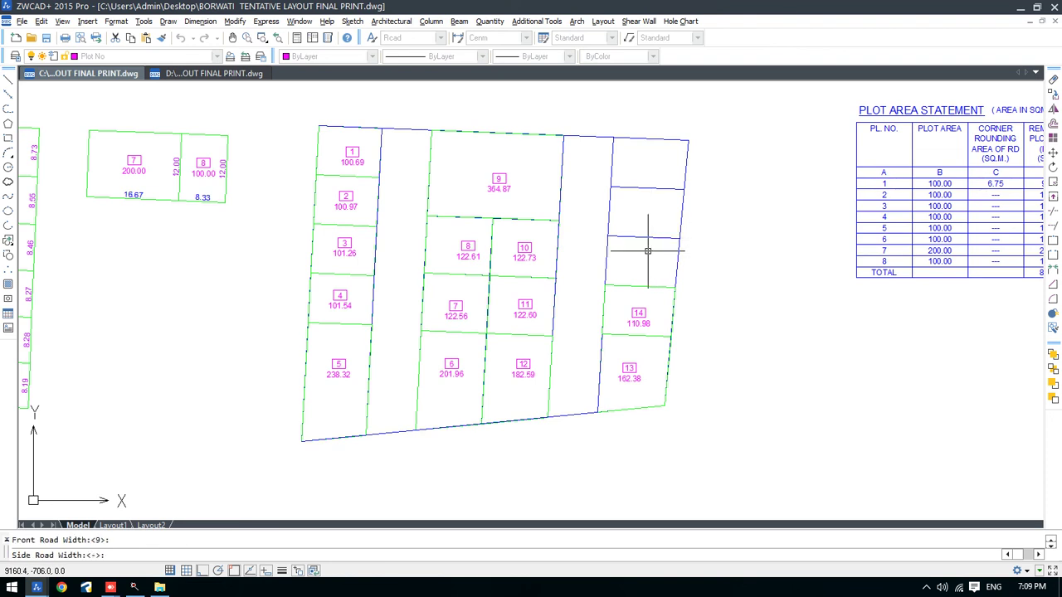
{"action": "key", "text": "Return"}
Step: Label the right-strip plots 15, 16 and 17 with their areas, then end the command
{"action": "scroll", "coordinate": [648, 251], "scroll_direction": "up", "scroll_amount": 3}
{"action": "left_click", "coordinate": [637, 274]}
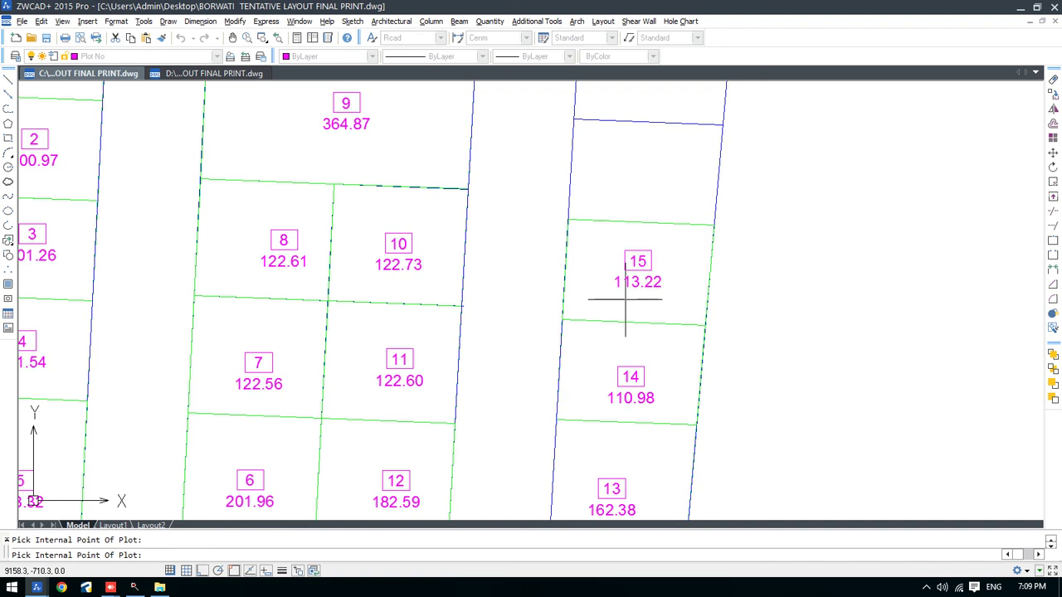
{"action": "left_click", "coordinate": [654, 190]}
{"action": "scroll", "coordinate": [643, 232], "scroll_direction": "up", "scroll_amount": 2}
{"action": "left_click", "coordinate": [717, 152]}
{"action": "scroll", "coordinate": [666, 240], "scroll_direction": "down", "scroll_amount": 3}
{"action": "scroll", "coordinate": [461, 368], "scroll_direction": "up", "scroll_amount": 3}
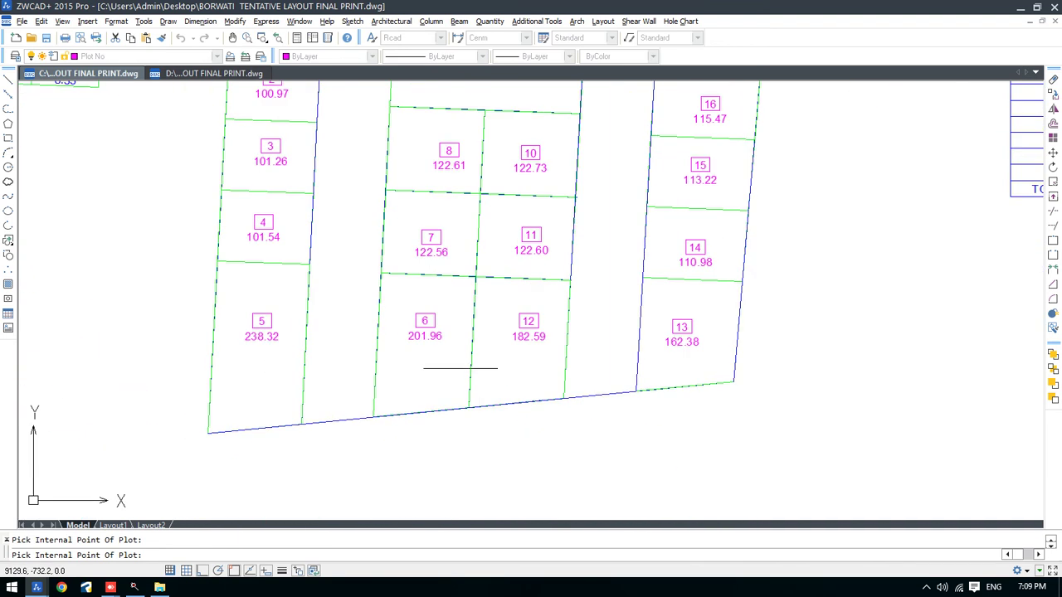
{"action": "key", "text": "Escape"}
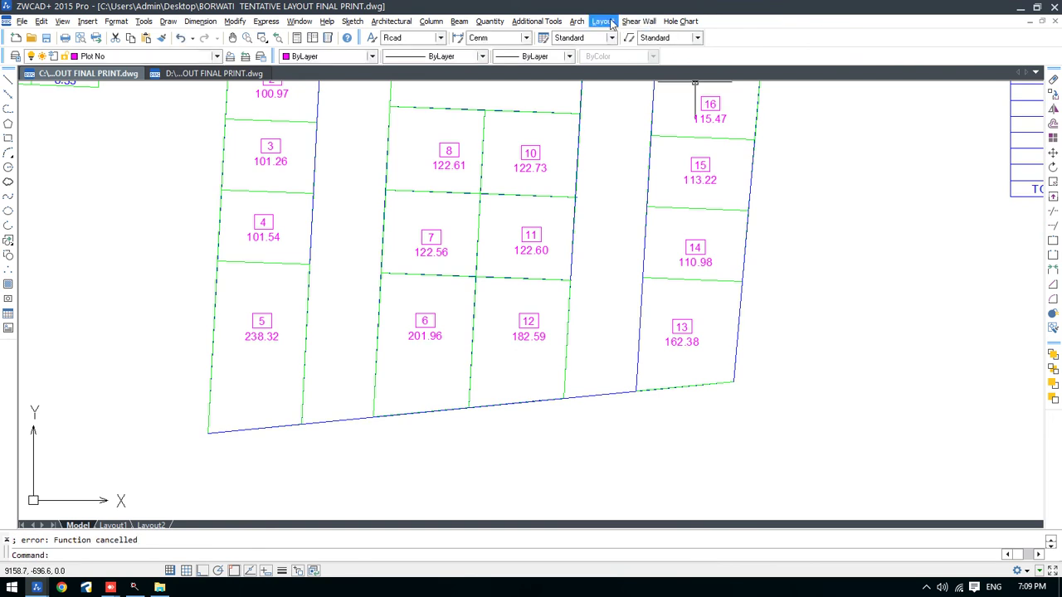
Step: Try the plot command with option n on plots 6 and 12, then cancel it
{"action": "left_click", "coordinate": [611, 21]}
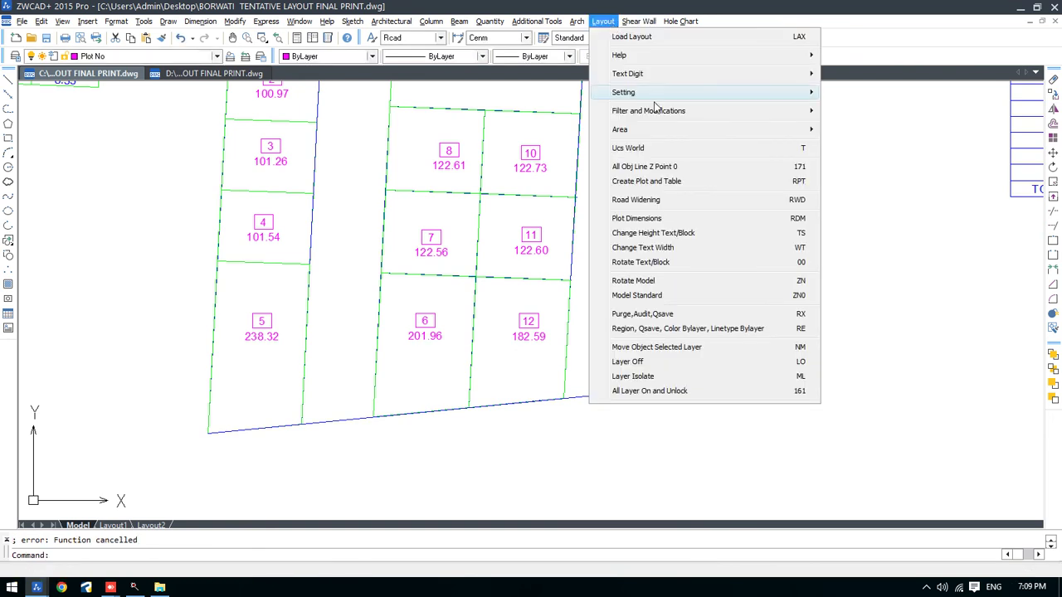
{"action": "left_click", "coordinate": [727, 180]}
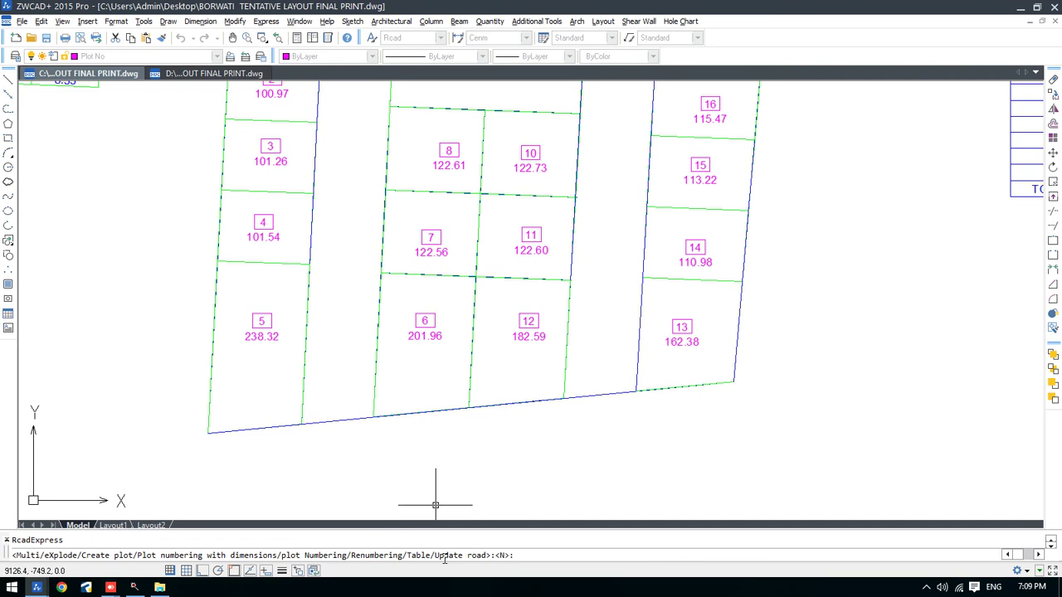
{"action": "type", "text": "n"}
{"action": "key", "text": "Return"}
{"action": "left_click", "coordinate": [574, 430]}
{"action": "left_click", "coordinate": [415, 312]}
{"action": "key", "text": "Return"}
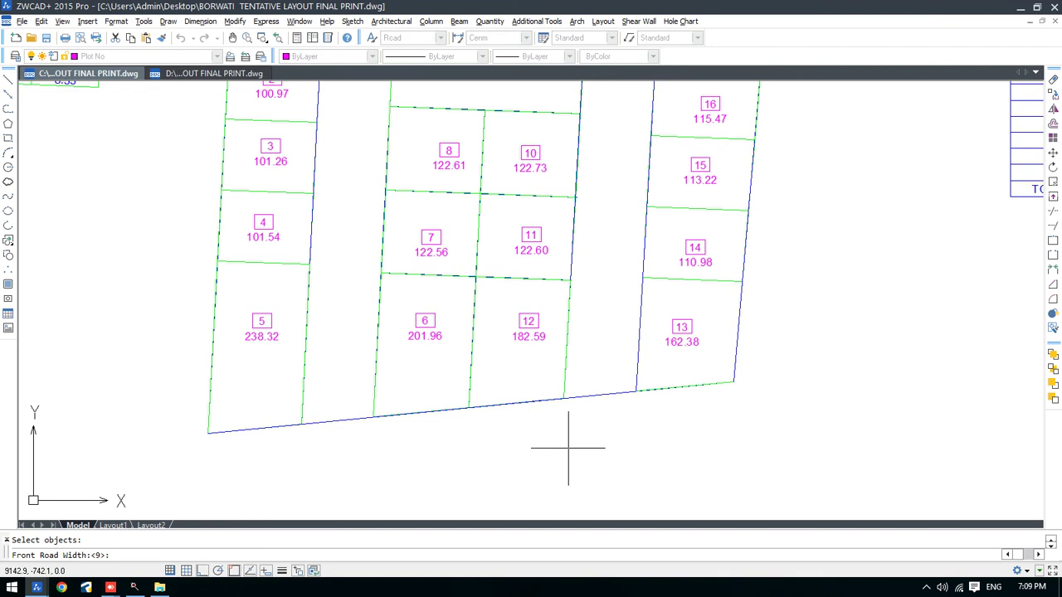
{"action": "key", "text": "Escape"}
Step: Update road widths for plots 5, 6, 12 and 13 to front 30 and side 9
{"action": "key", "text": "Return"}
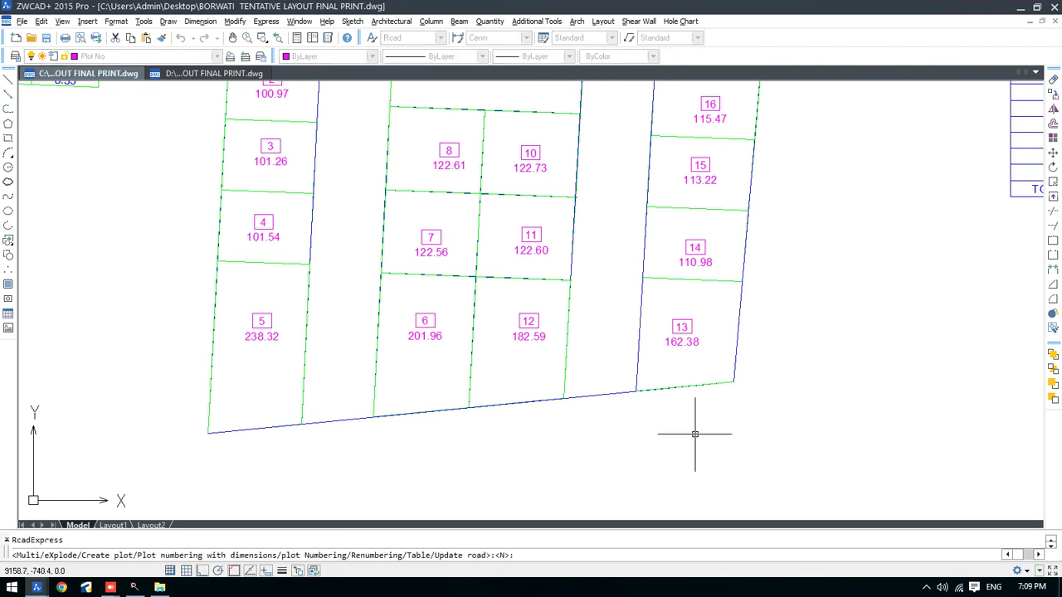
{"action": "key", "text": "Return"}
{"action": "left_click", "coordinate": [778, 511]}
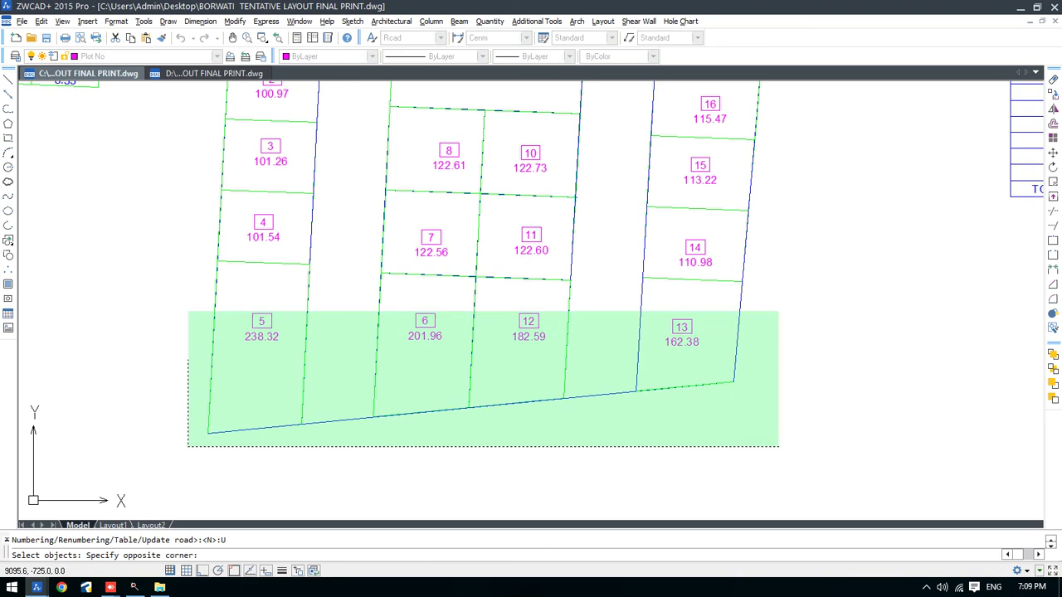
{"action": "left_click", "coordinate": [178, 297]}
{"action": "key", "text": "Return"}
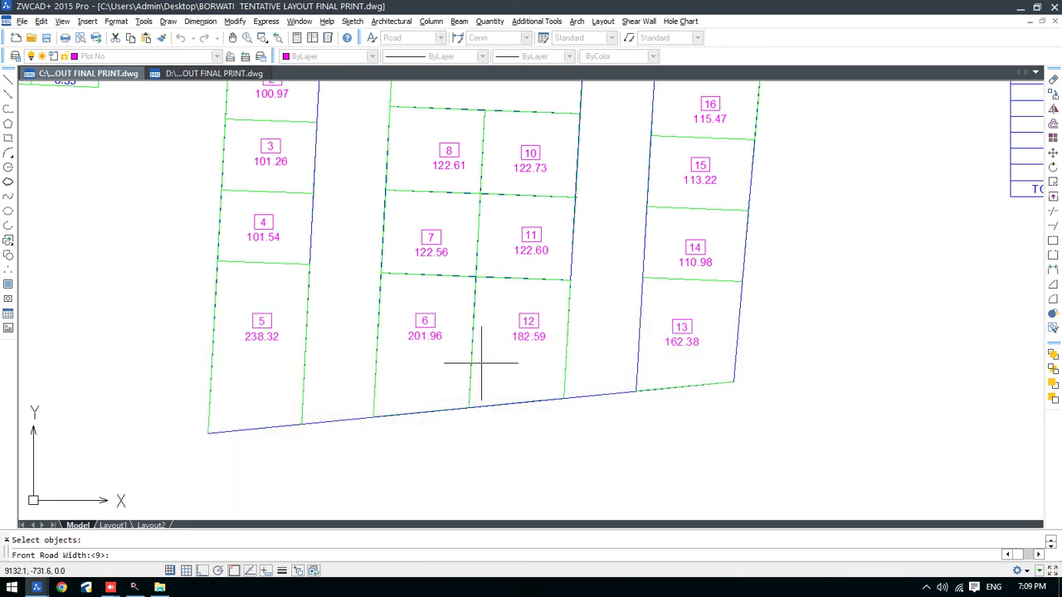
{"action": "type", "text": "30"}
{"action": "key", "text": "Return"}
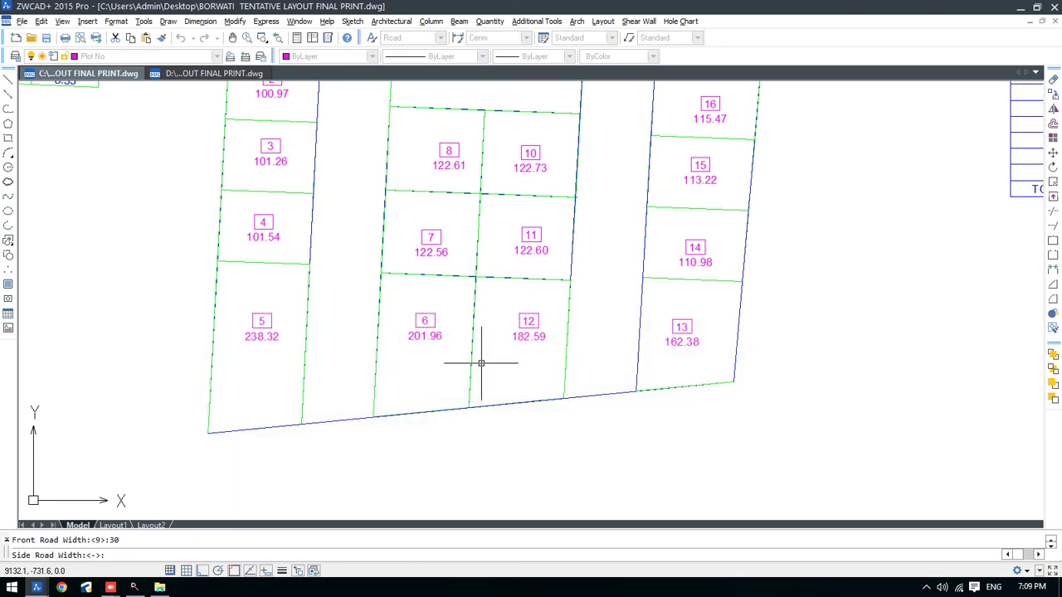
{"action": "type", "text": "9"}
{"action": "key", "text": "Return"}
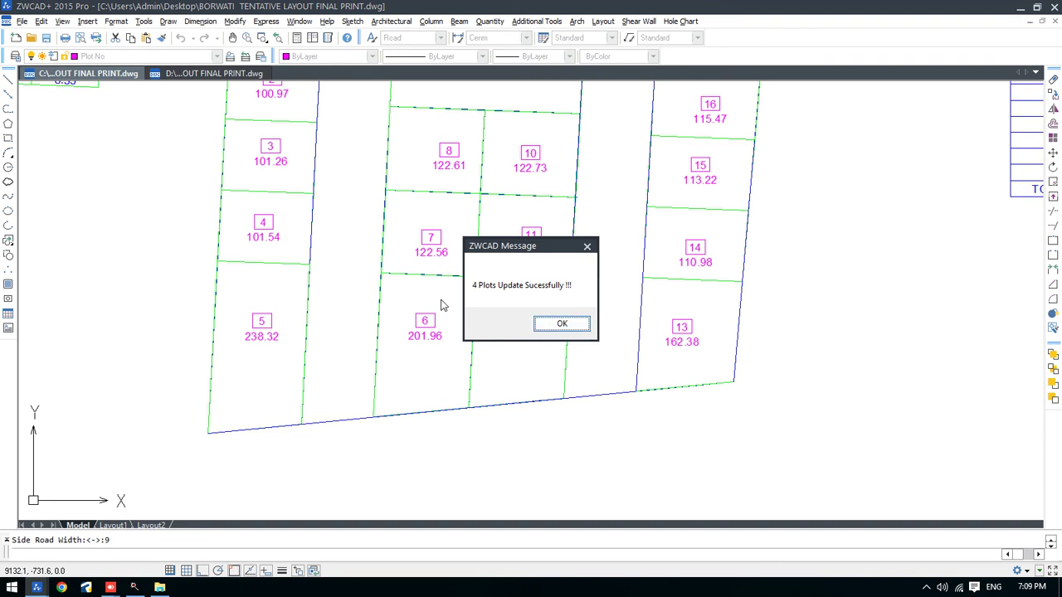
{"action": "left_click", "coordinate": [564, 323]}
{"action": "double_click", "coordinate": [650, 347]}
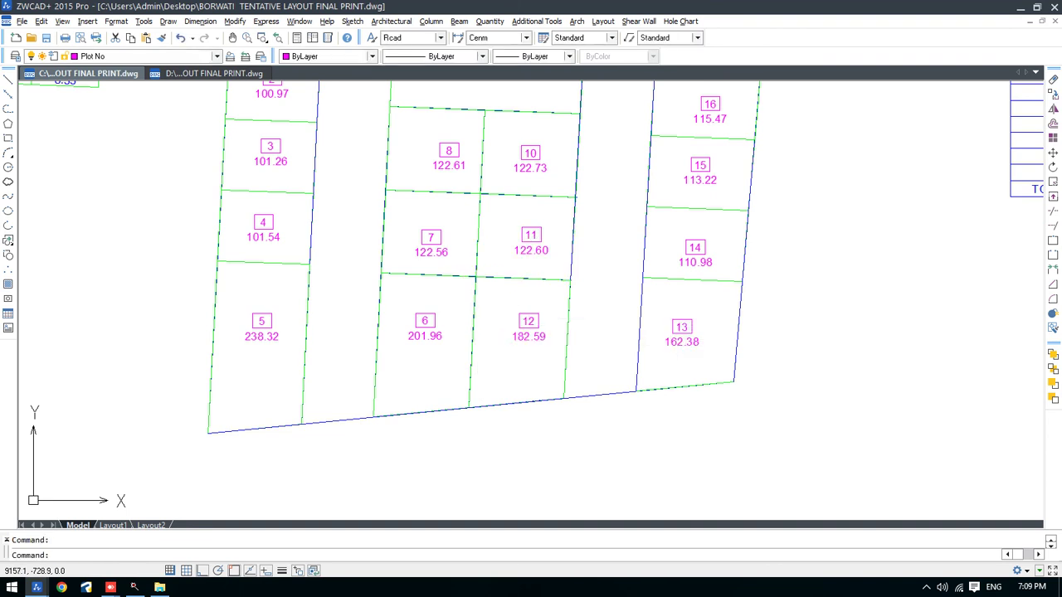
{"action": "key", "text": "Return"}
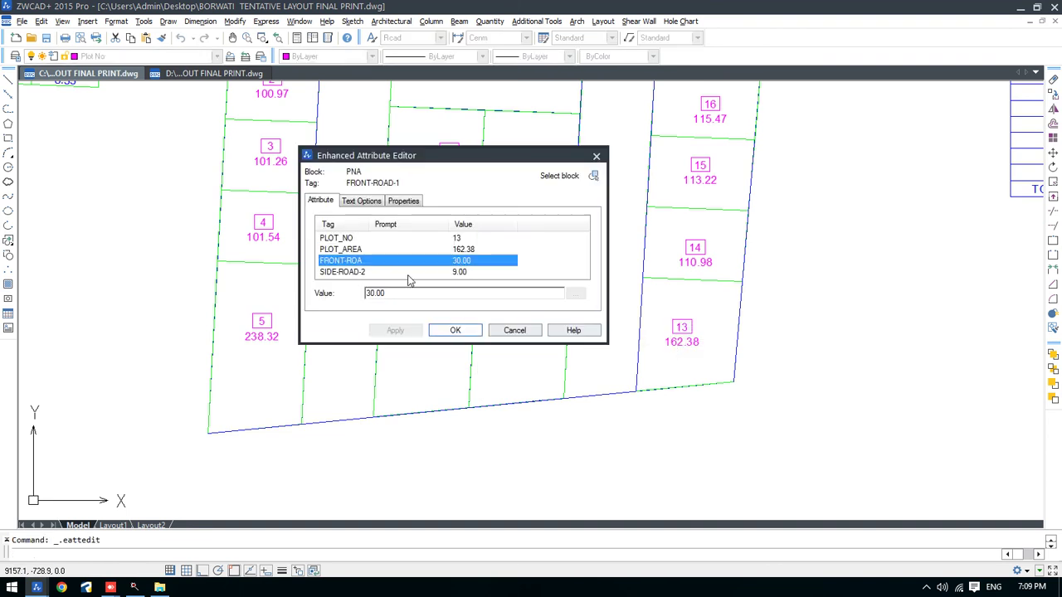
{"action": "type", "text": "15"}
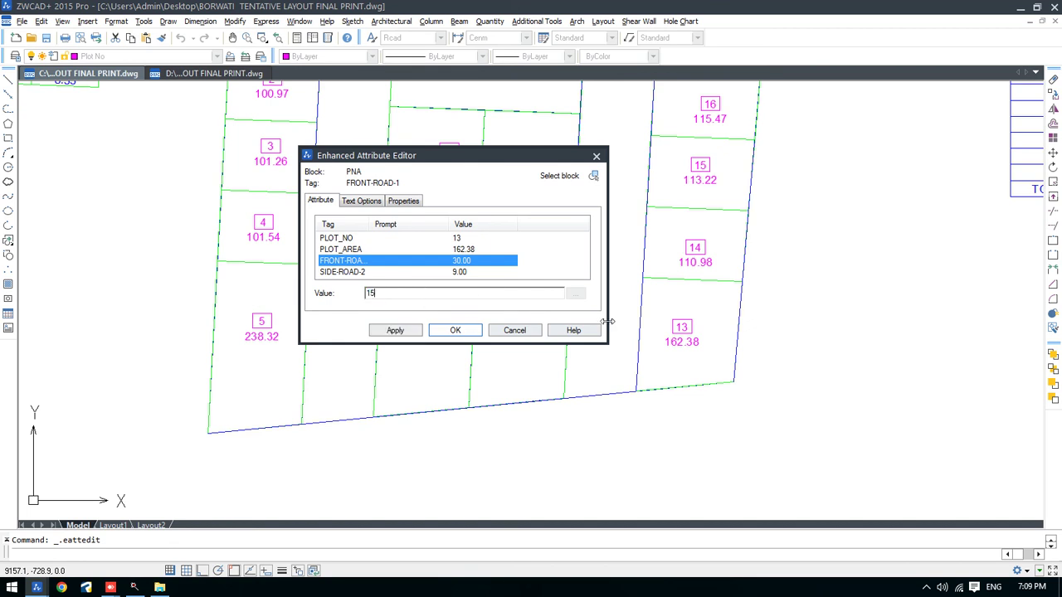
{"action": "key", "text": "Return"}
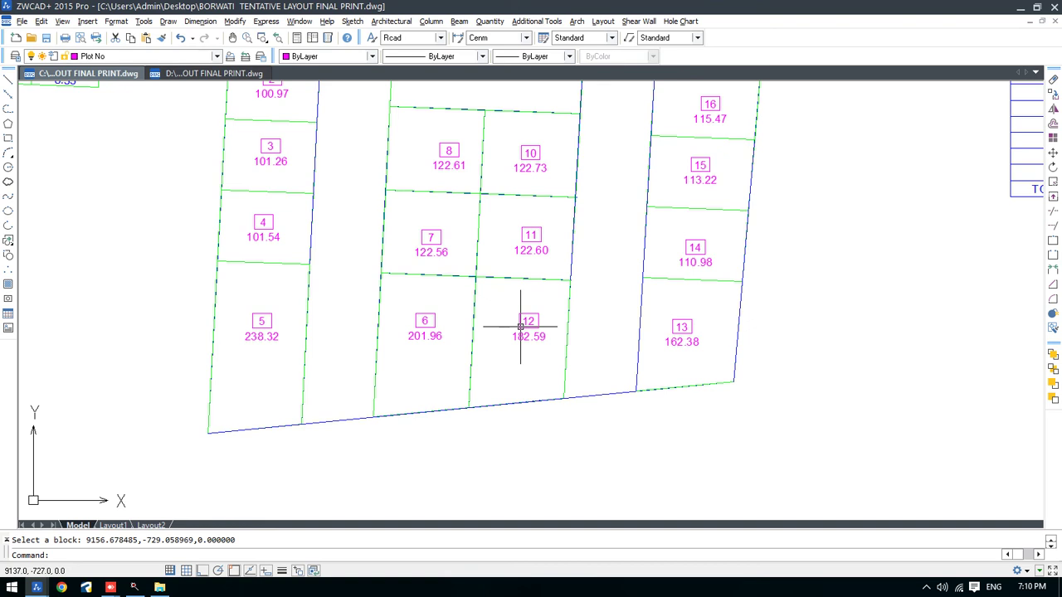
Step: Start a new-format table (T) and window-select all 17 plot labels
{"action": "left_click", "coordinate": [603, 22]}
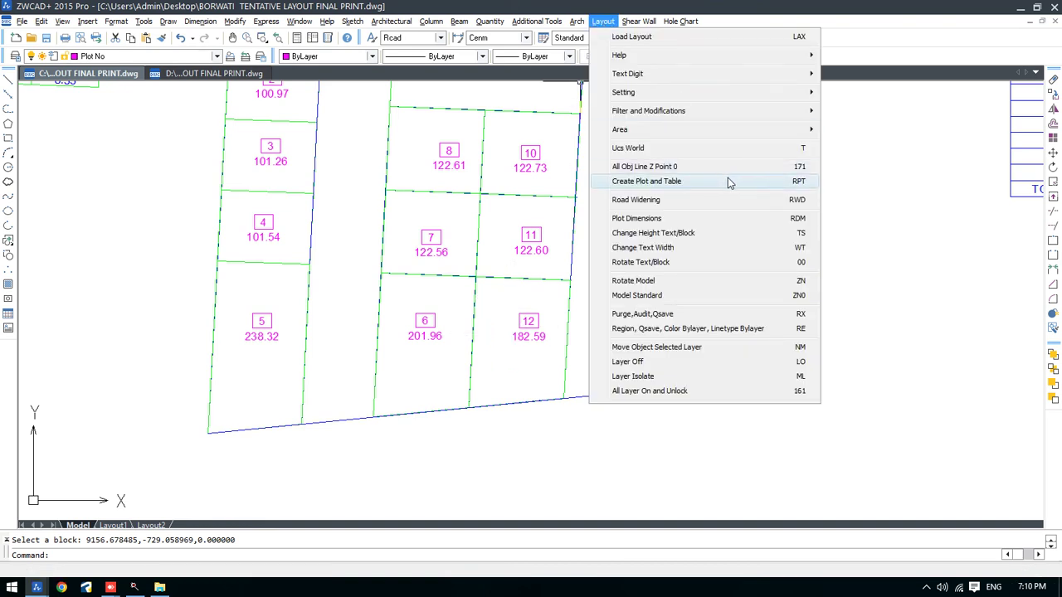
{"action": "left_click", "coordinate": [766, 183]}
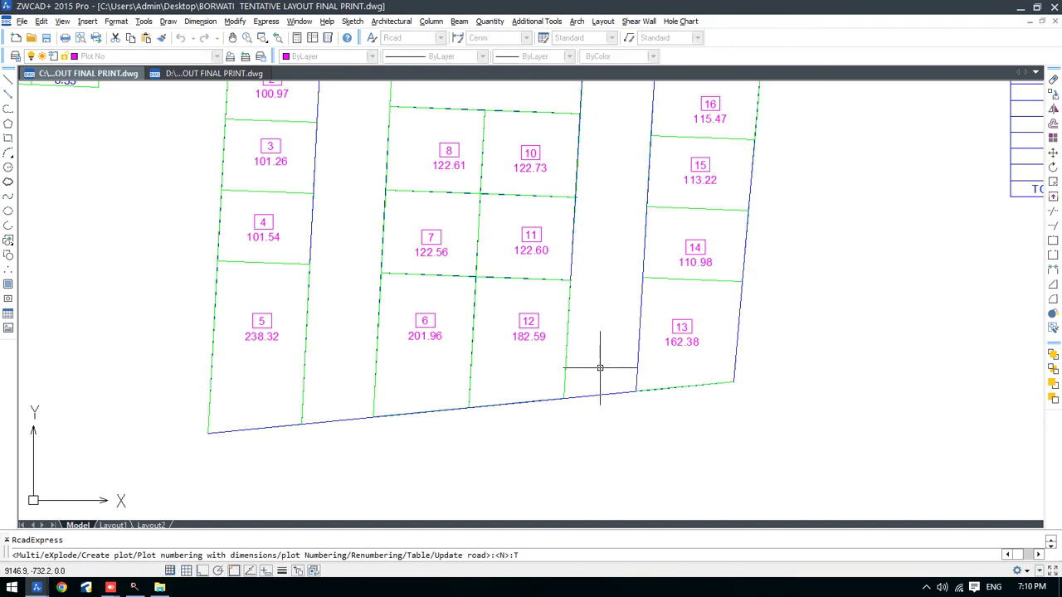
{"action": "type", "text": "T"}
{"action": "key", "text": "Return"}
{"action": "type", "text": "N"}
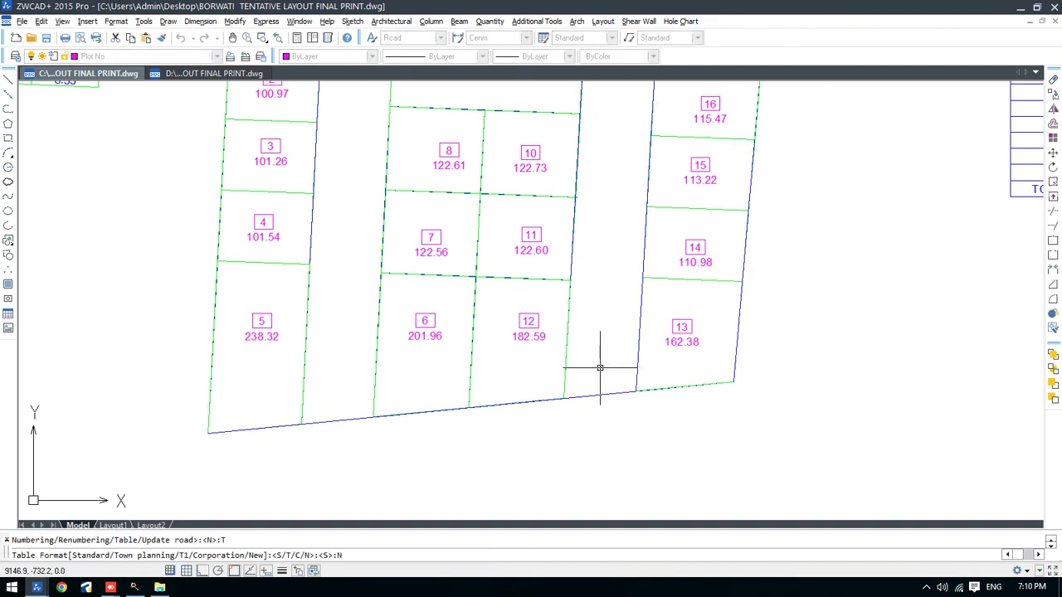
{"action": "key", "text": "Return"}
{"action": "scroll", "coordinate": [600, 368], "scroll_direction": "down", "scroll_amount": 4}
{"action": "left_click", "coordinate": [699, 188]}
{"action": "left_click", "coordinate": [459, 405]}
{"action": "key", "text": "Return"}
Step: Enter FSI factor 1.1, place the table below the old statement, and centre it in view
{"action": "key", "text": "Return"}
{"action": "middle_click_drag", "start_coordinate": [683, 393], "coordinate": [639, 403]}
{"action": "type", "text": "1.00>1.1"}
{"action": "key", "text": "Return"}
{"action": "key", "text": "Return"}
{"action": "key", "text": "Return"}
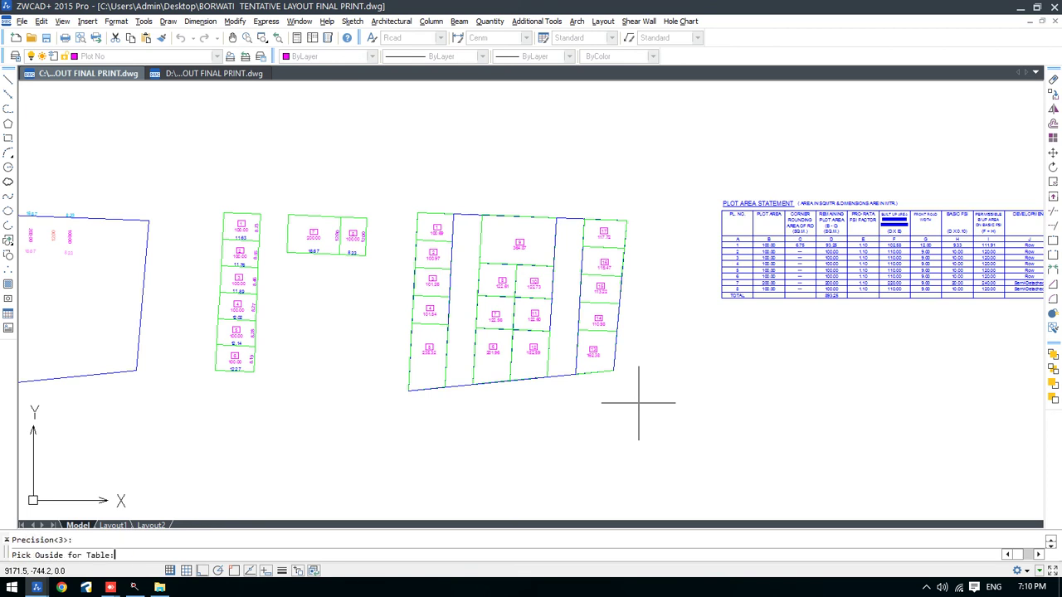
{"action": "left_click", "coordinate": [717, 317]}
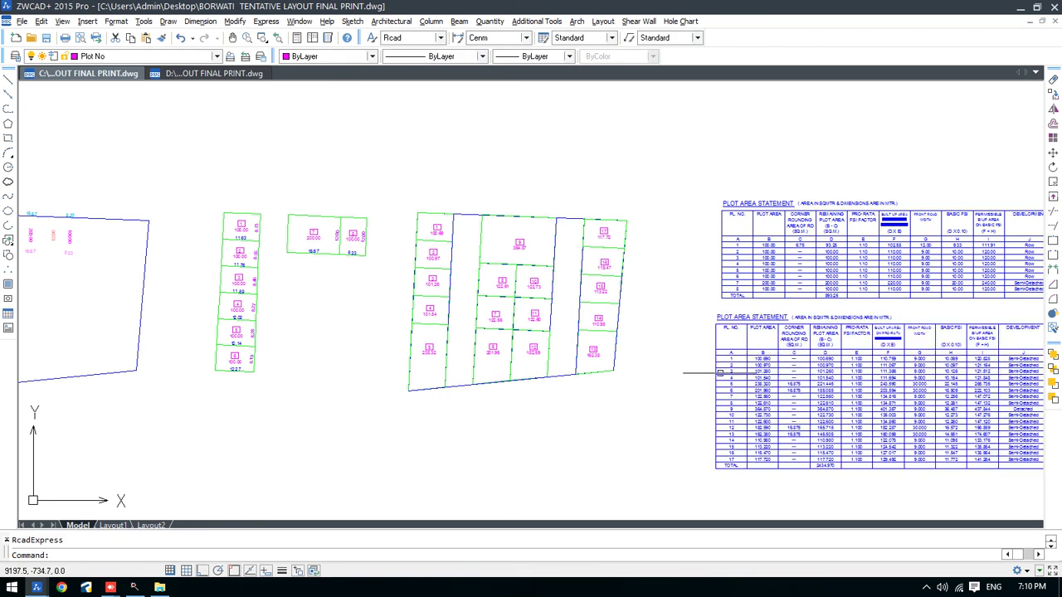
{"action": "middle_click_drag", "start_coordinate": [826, 414], "coordinate": [656, 439]}
{"action": "scroll", "coordinate": [656, 439], "scroll_direction": "up", "scroll_amount": 5}
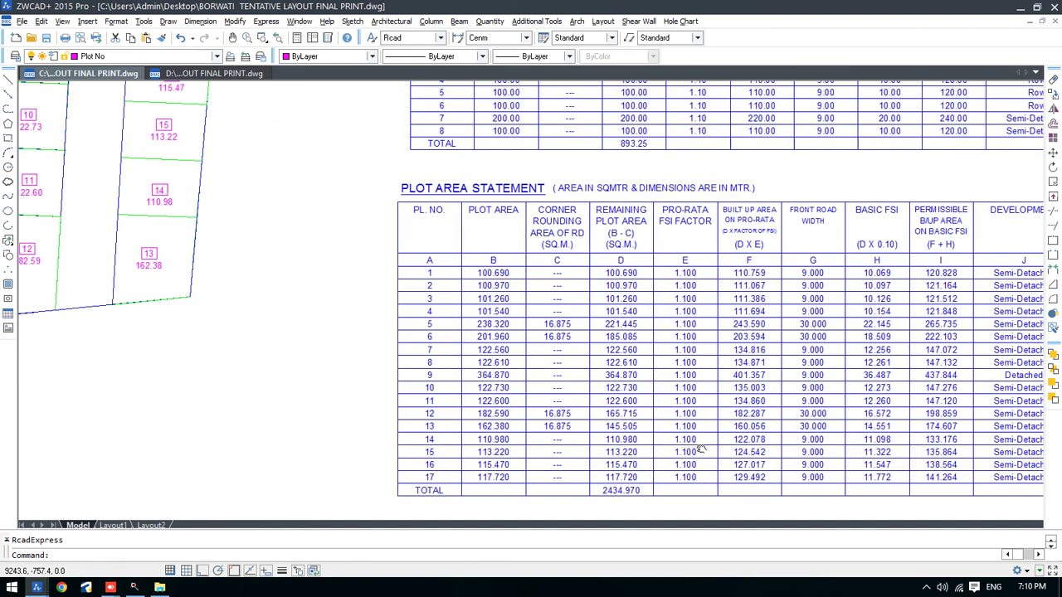
{"action": "middle_click_drag", "start_coordinate": [656, 439], "coordinate": [618, 437]}
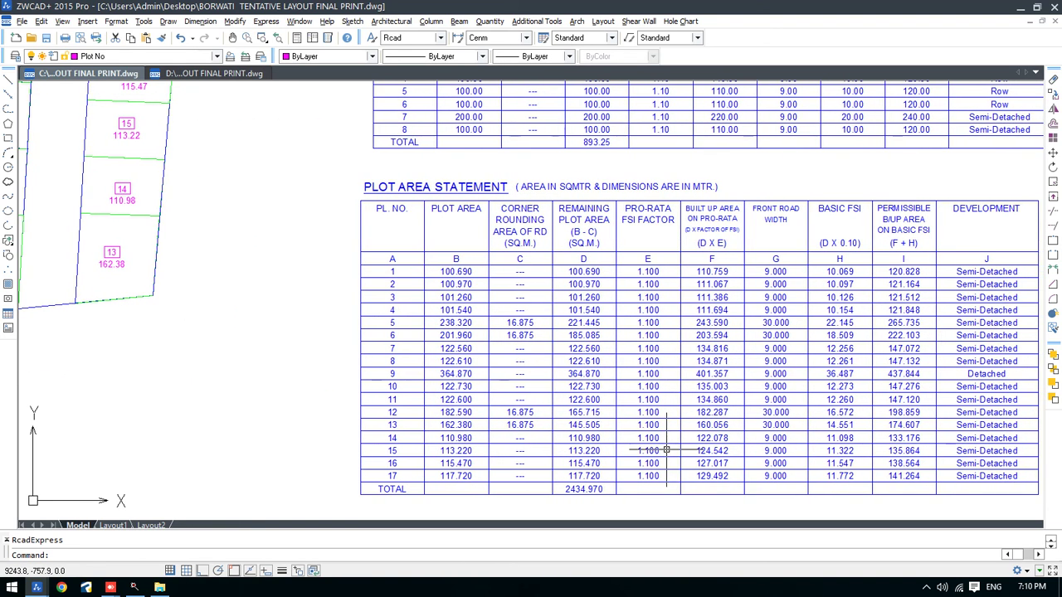
{"action": "middle_click_drag", "start_coordinate": [704, 468], "coordinate": [665, 454]}
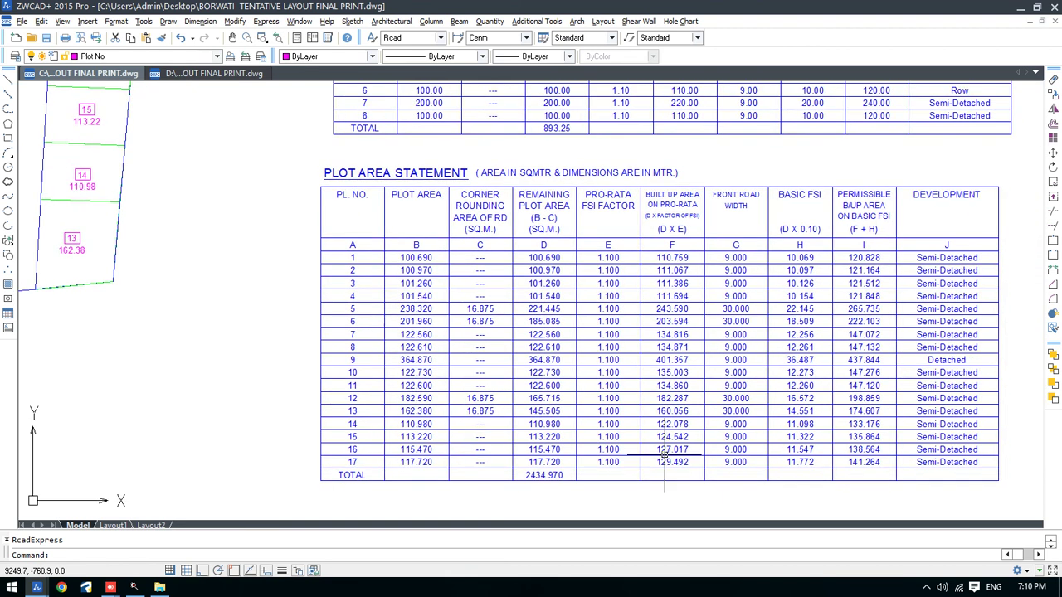
Step: Save the drawing and close ZWCAD without saving the other drawing
{"action": "key", "text": "ctrl+s"}
{"action": "left_click", "coordinate": [1053, 7]}
{"action": "left_click", "coordinate": [601, 330]}
Step: Minimise File Explorer, check the desktop drawing file's options, and show hidden tray icons
{"action": "right_click", "coordinate": [673, 4]}
{"action": "left_click", "coordinate": [712, 50]}
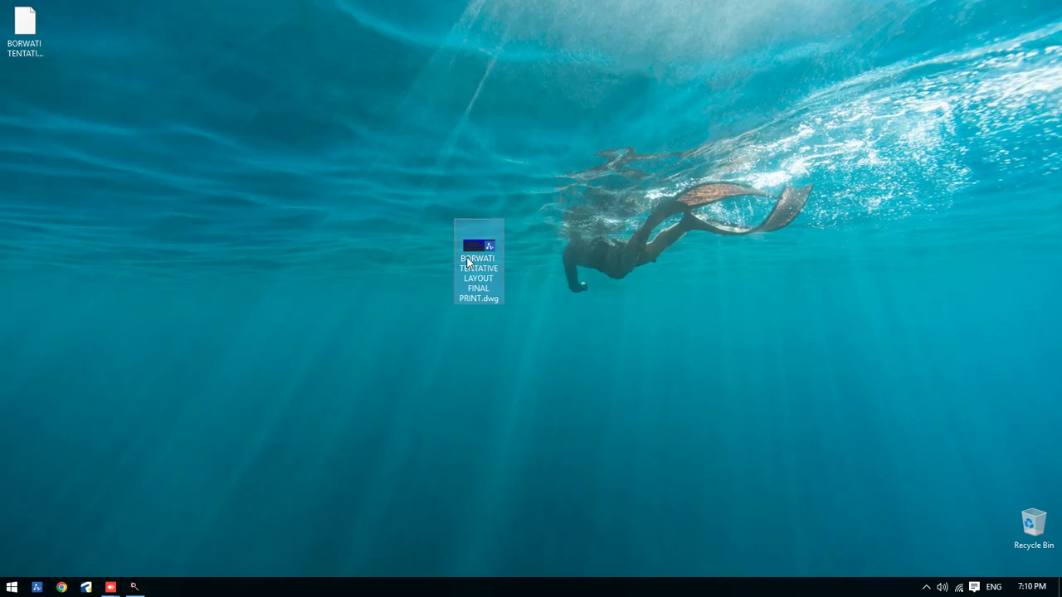
{"action": "right_click", "coordinate": [467, 258]}
{"action": "left_click", "coordinate": [500, 496]}
{"action": "right_click", "coordinate": [477, 261]}
{"action": "left_click", "coordinate": [510, 499]}
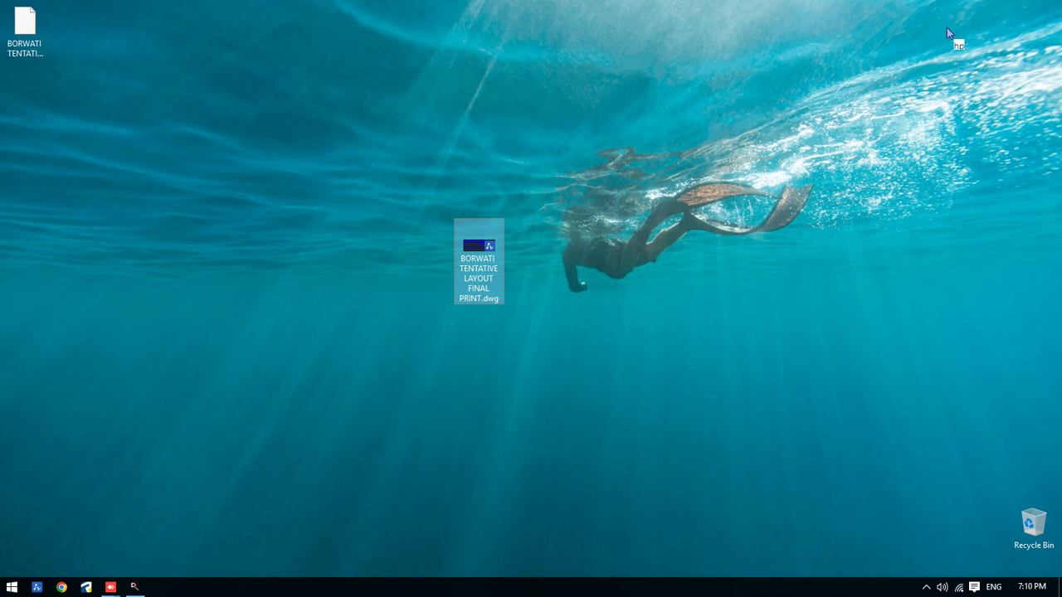
{"action": "left_click", "coordinate": [928, 588]}
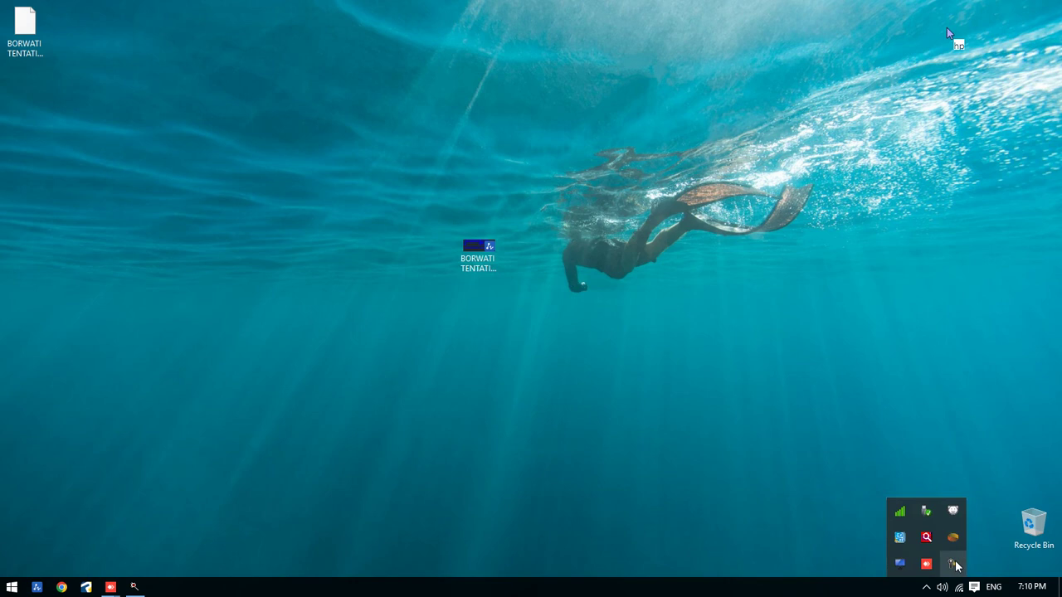